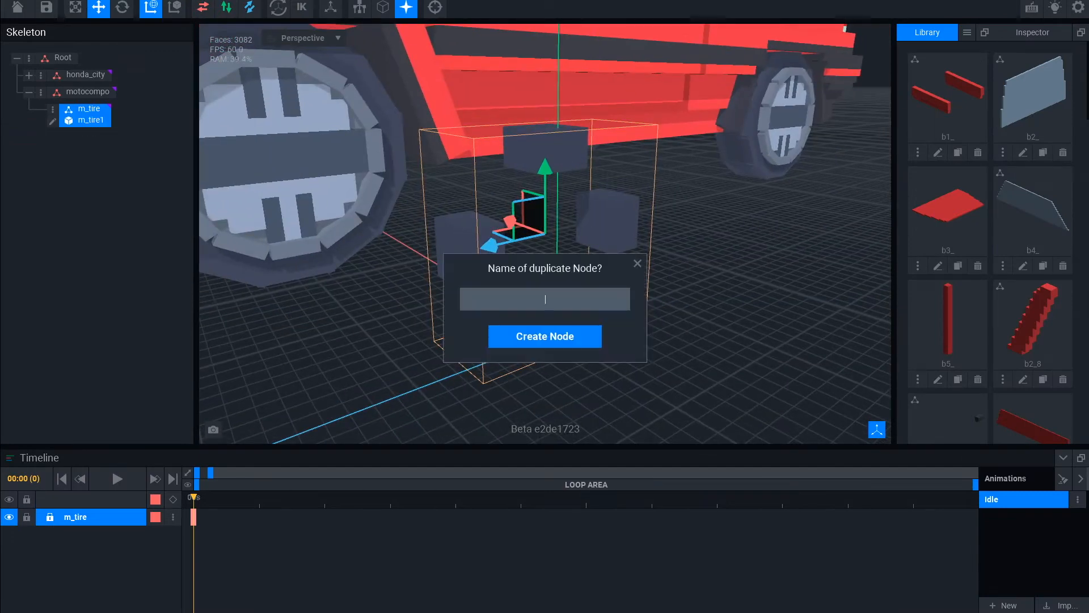
# - Duplicate the m_tire node as m_tire_2 and m_tire_3, rotating each copy about X to close the tire ring
pyautogui.press('Return')
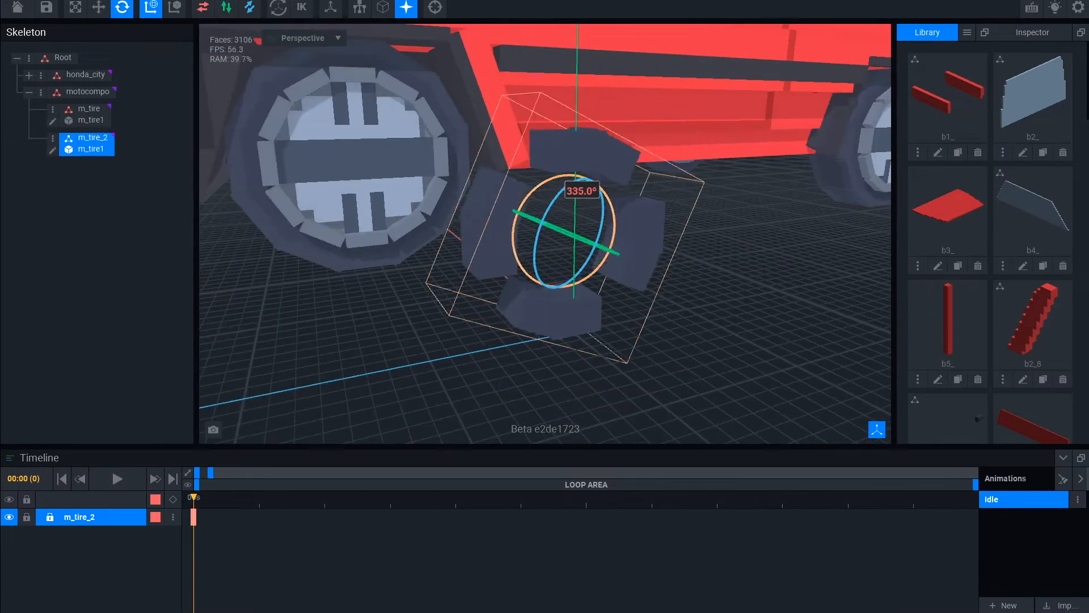
pyautogui.moveTo(590, 184); pyautogui.dragTo(606, 197)
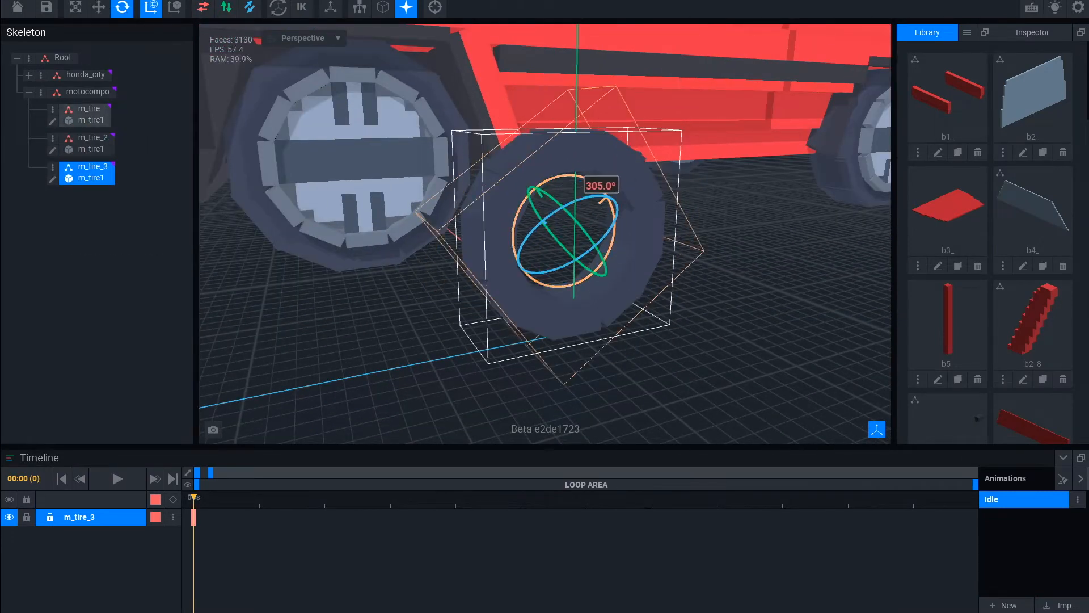
pyautogui.click(423, 301)
# - Create a tire_1 node under motocompo and raise it about 5.2 to the center of the tire
pyautogui.click(90, 122)
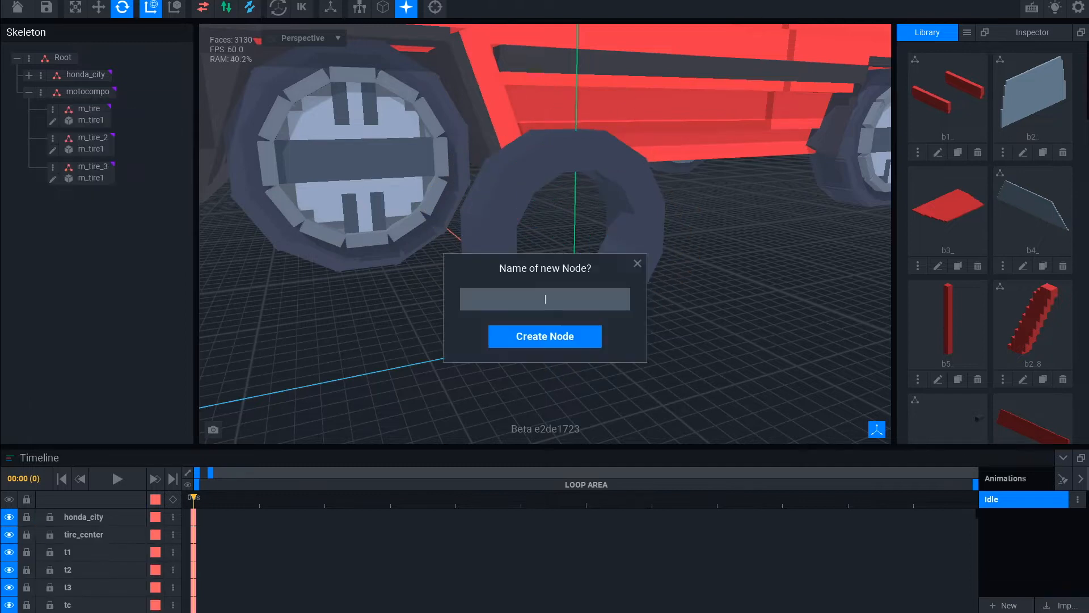
pyautogui.press('Return')
pyautogui.press('w')
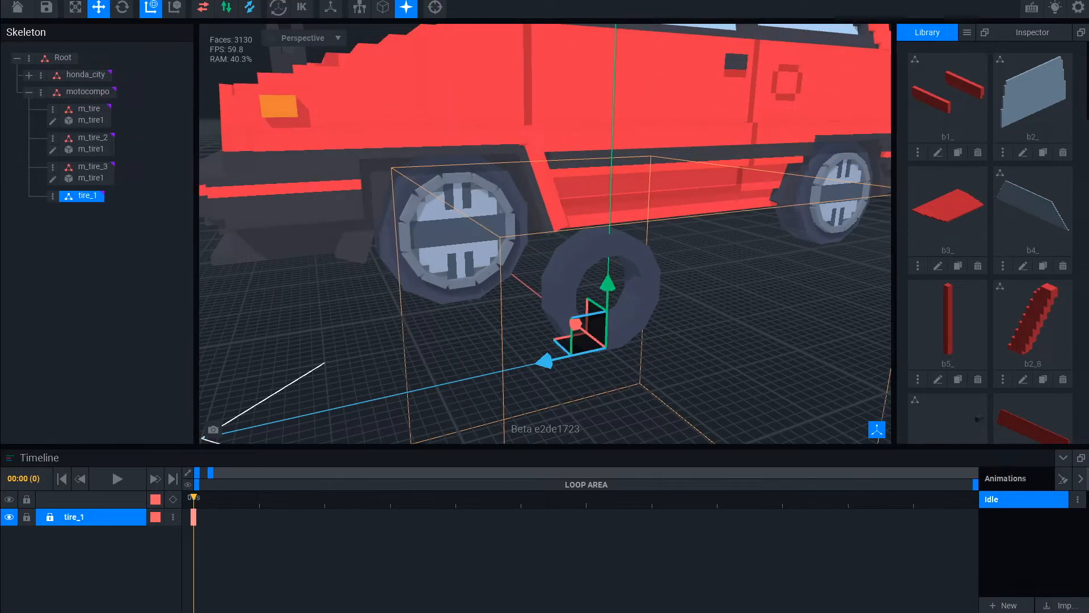
pyautogui.moveTo(713, 352); pyautogui.dragTo(732, 312, button='right')
pyautogui.scroll(4, 732, 312)
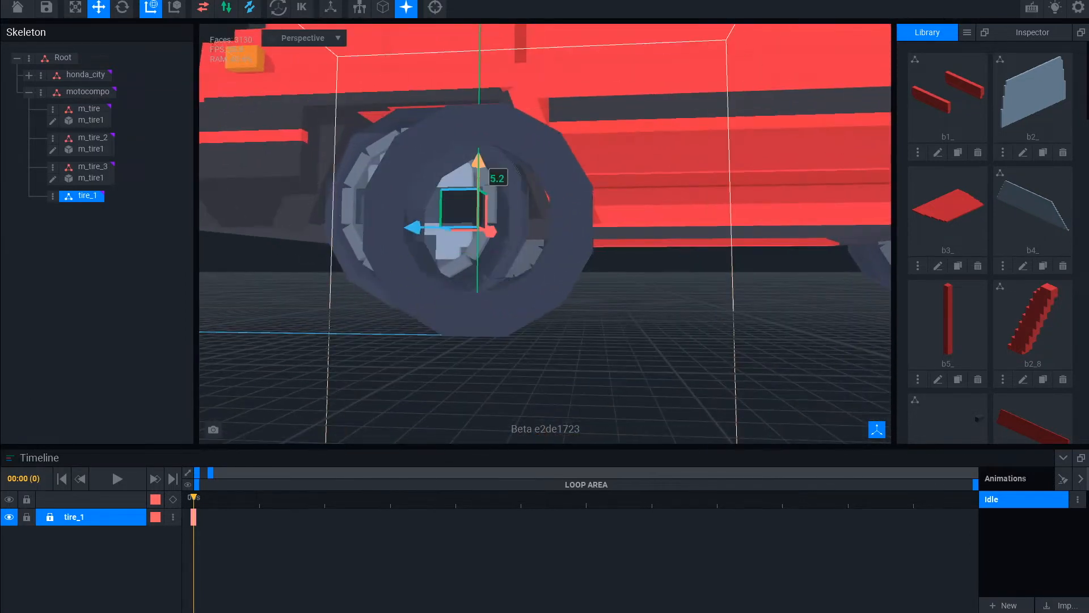
pyautogui.moveTo(479, 161); pyautogui.dragTo(479, 153)
pyautogui.scroll(-5, 483, 156)
# - Parent the m_tire, m_tire_2 and m_tire_3 nodes to tire_1
pyautogui.moveTo(483, 156); pyautogui.dragTo(613, 261, button='right')
pyautogui.scroll(1, 612, 261)
pyautogui.moveTo(85, 195); pyautogui.dragTo(87, 197)
pyautogui.moveTo(90, 109); pyautogui.dragTo(86, 138)
# - Create a c_1 node under tire_1 and draw its c1_ spoke model in #3F465B inside a 1 × 11 × 11 matrix
pyautogui.click(86, 109)
pyautogui.scroll(-4, 590, 317)
pyautogui.moveTo(590, 317)
pyautogui.mouseDown(button='right')
pyautogui.moveTo(723, 345)
pyautogui.moveTo(602, 301)
pyautogui.mouseUp(button='right')
pyautogui.scroll(4, 601, 301)
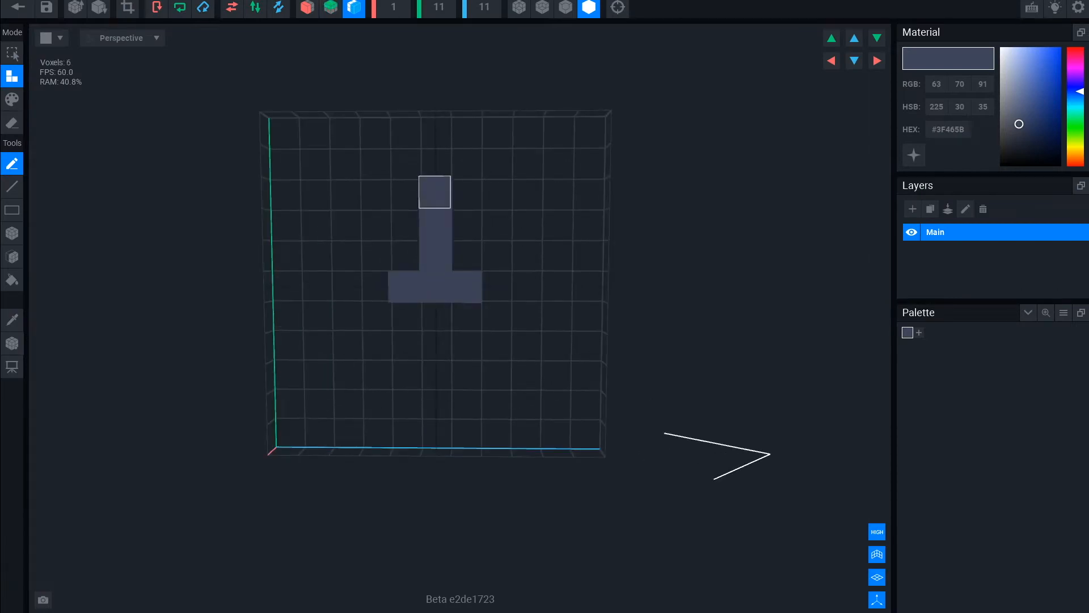
pyautogui.moveTo(466, 159); pyautogui.dragTo(436, 160)
pyautogui.moveTo(436, 160); pyautogui.dragTo(346, 177, button='right')
pyautogui.scroll(-2, 435, 287)
# - Move the pivot of the c1_ spoke model to its center
pyautogui.click(12, 343)
pyautogui.scroll(-2, 435, 287)
pyautogui.moveTo(431, 283); pyautogui.dragTo(273, 318, button='right')
pyautogui.moveTo(62, 516); pyautogui.dragTo(394, 465)
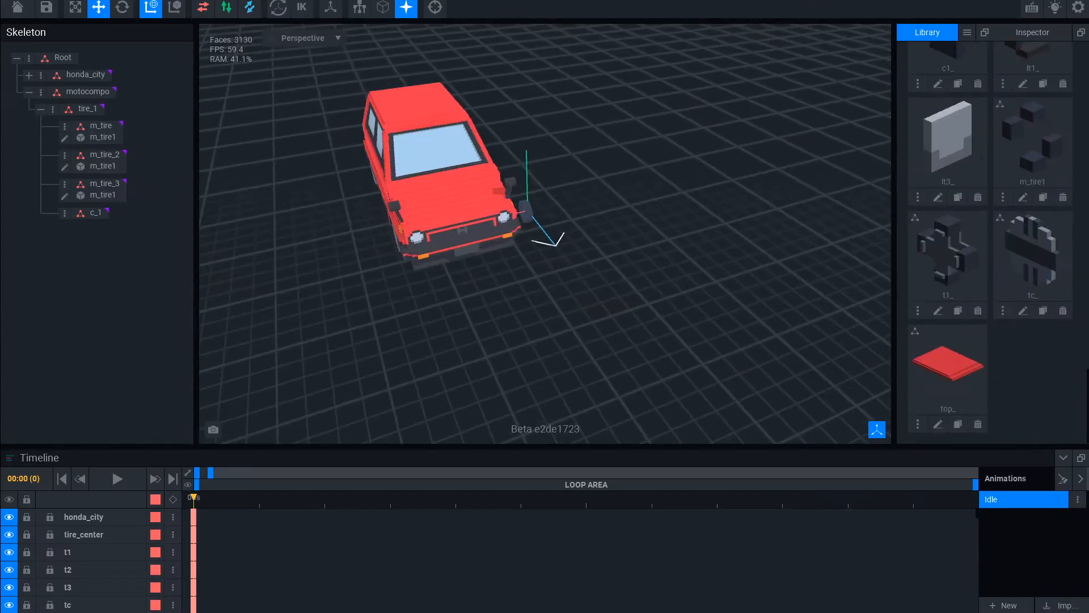
# - Attach the c1_ model to the c_1 node and move it along X into the tire's width
pyautogui.press('f')
pyautogui.moveTo(556, 244); pyautogui.dragTo(545, 210, button='right')
pyautogui.moveTo(485, 234); pyautogui.dragTo(490, 234)
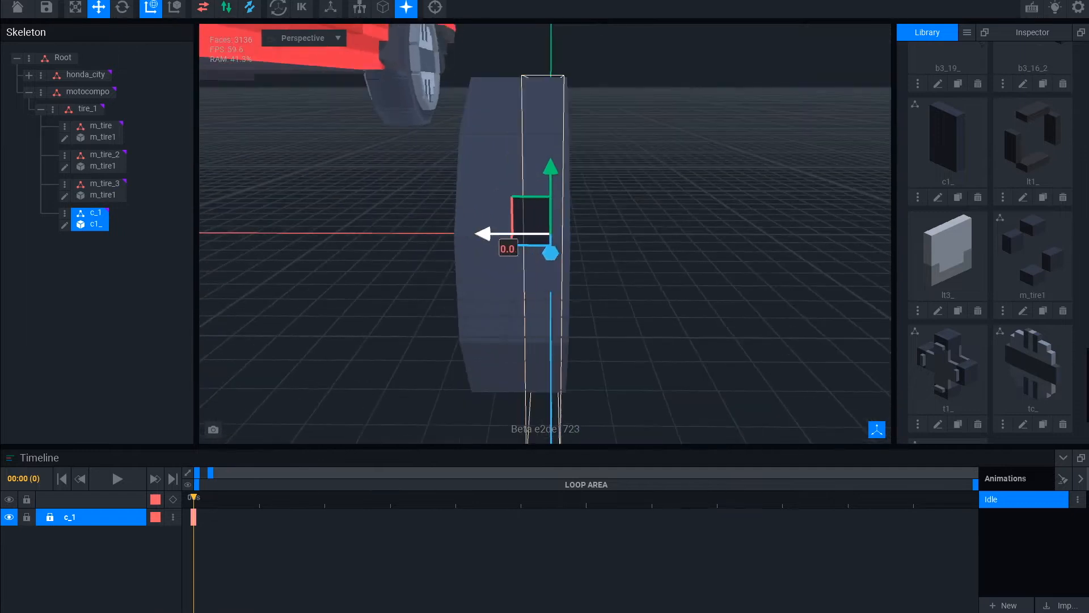
pyautogui.moveTo(227, 227); pyautogui.dragTo(12, 244, button='right')
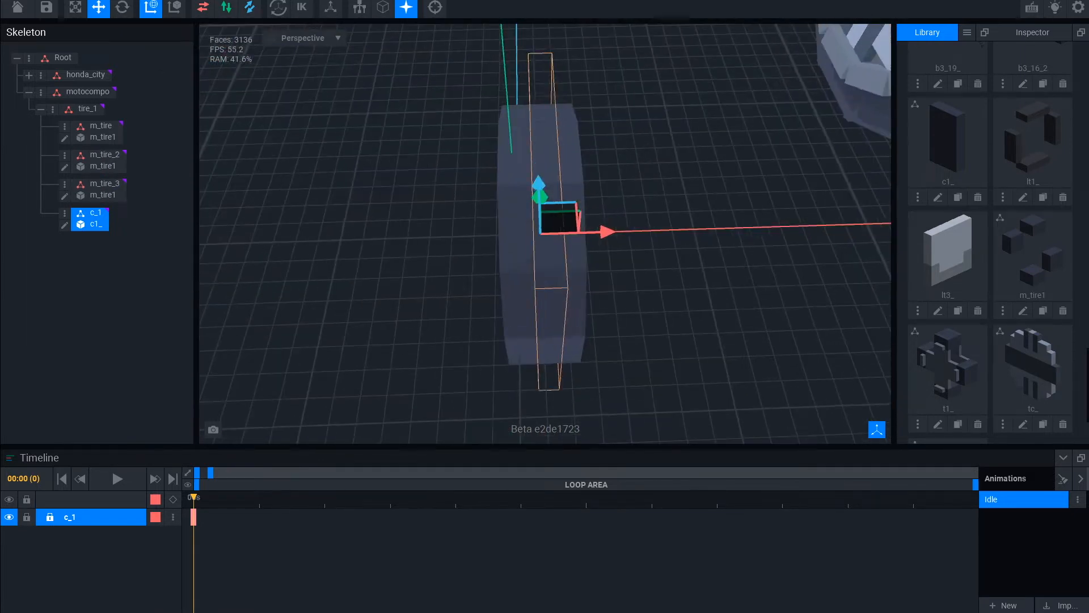
pyautogui.moveTo(603, 232); pyautogui.dragTo(606, 232)
# - Fine-tune the c_1 spoke's position along X so that it sits inside the tire ring
pyautogui.moveTo(545, 233); pyautogui.dragTo(567, 213, button='right')
pyautogui.moveTo(712, 316); pyautogui.dragTo(661, 385, button='right')
pyautogui.moveTo(734, 196); pyautogui.dragTo(734, 191)
pyautogui.press('f')
pyautogui.moveTo(545, 233); pyautogui.dragTo(596, 272, button='right')
pyautogui.scroll(5, 482, 251)
pyautogui.moveTo(481, 250); pyautogui.dragTo(409, 312, button='right')
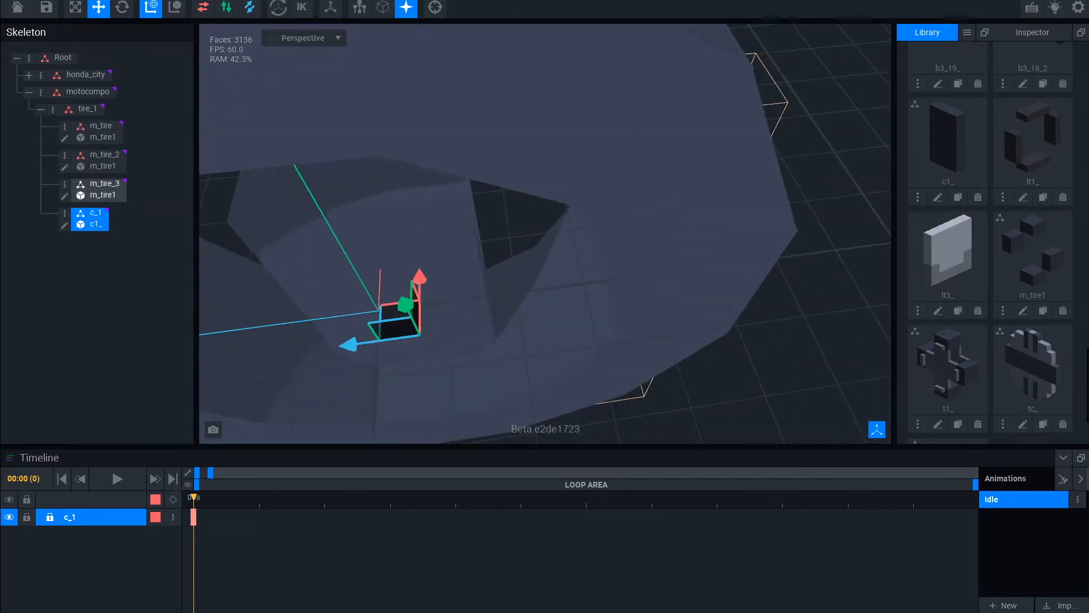
pyautogui.moveTo(481, 284); pyautogui.dragTo(448, 188, button='right')
pyautogui.moveTo(442, 172); pyautogui.dragTo(442, 167)
# - Duplicate the c_1 spoke as c_2 and c_3, rotating the copies about X to form the wheel's spokes
pyautogui.moveTo(673, 297); pyautogui.dragTo(661, 306, button='right')
pyautogui.press('f')
pyautogui.moveTo(544, 233); pyautogui.dragTo(565, 242, button='right')
pyautogui.click(65, 214)
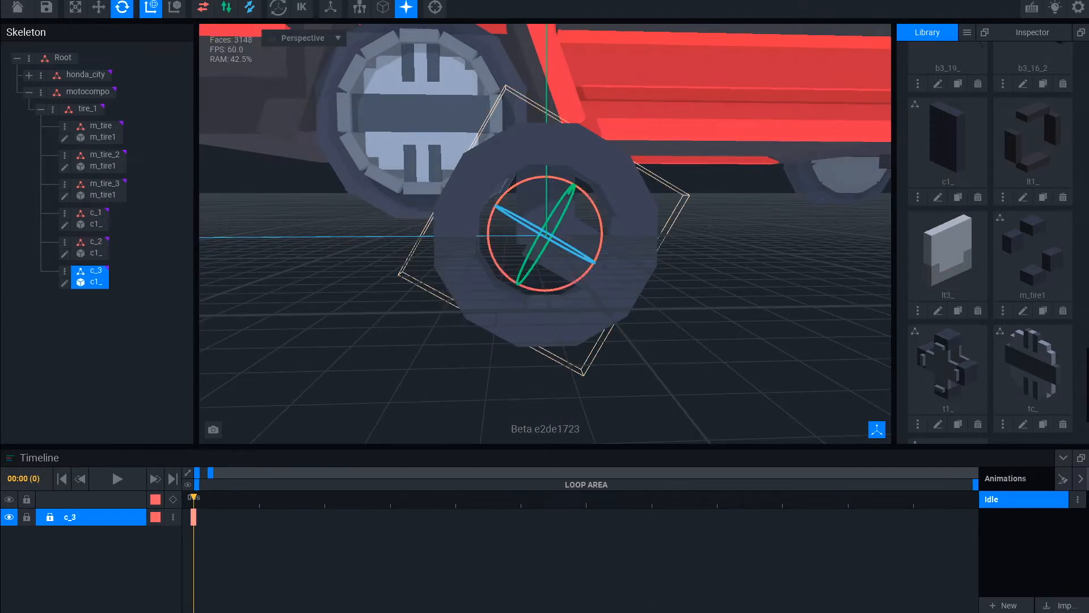
pyautogui.scroll(-5, 632, 301)
pyautogui.click(632, 301)
# - Repaint the m_tire1 tire model with the color #444B61
pyautogui.moveTo(632, 301); pyautogui.dragTo(684, 309, button='right')
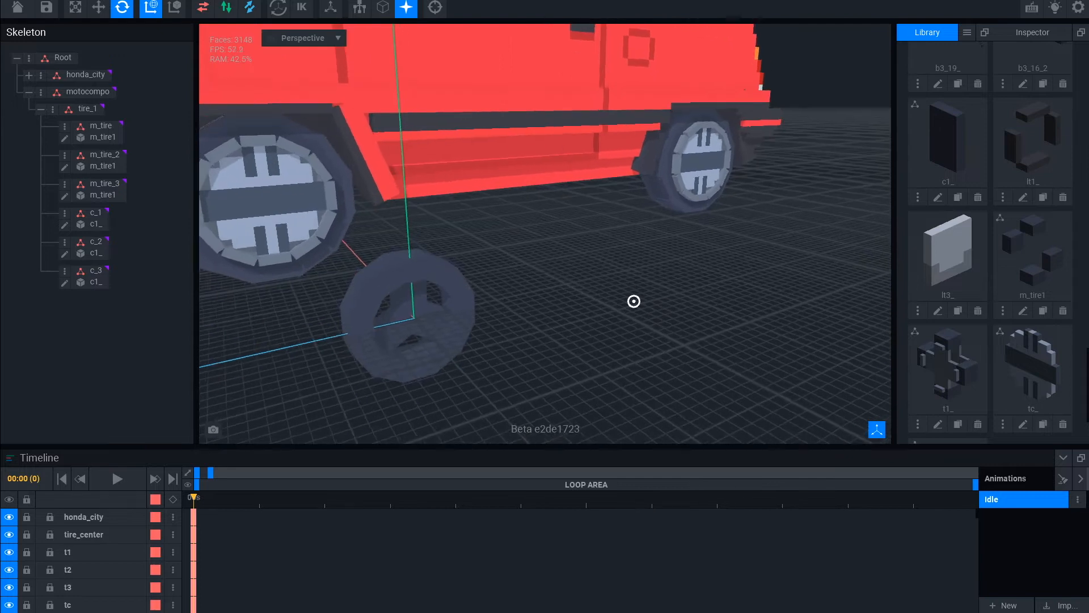
pyautogui.scroll(-3, 632, 301)
pyautogui.scroll(4, 619, 265)
pyautogui.click(65, 139)
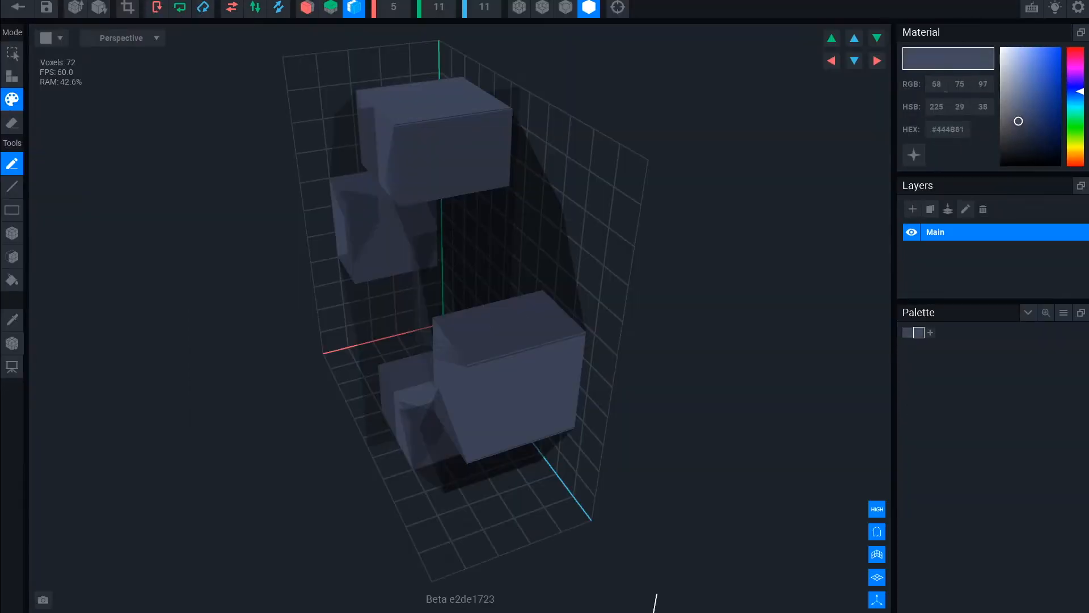
pyautogui.moveTo(459, 370); pyautogui.dragTo(559, 380, button='right')
pyautogui.press('Escape')
pyautogui.press('Return')
# - Raise tire_1 so it rests on the grid floor and duplicate it behind as tire_2
pyautogui.click(680, 341)
pyautogui.scroll(5, 681, 341)
pyautogui.moveTo(680, 340); pyautogui.dragTo(703, 346, button='right')
pyautogui.scroll(-5, 704, 346)
pyautogui.moveTo(703, 346); pyautogui.dragTo(700, 302, button='middle')
pyautogui.click(87, 109)
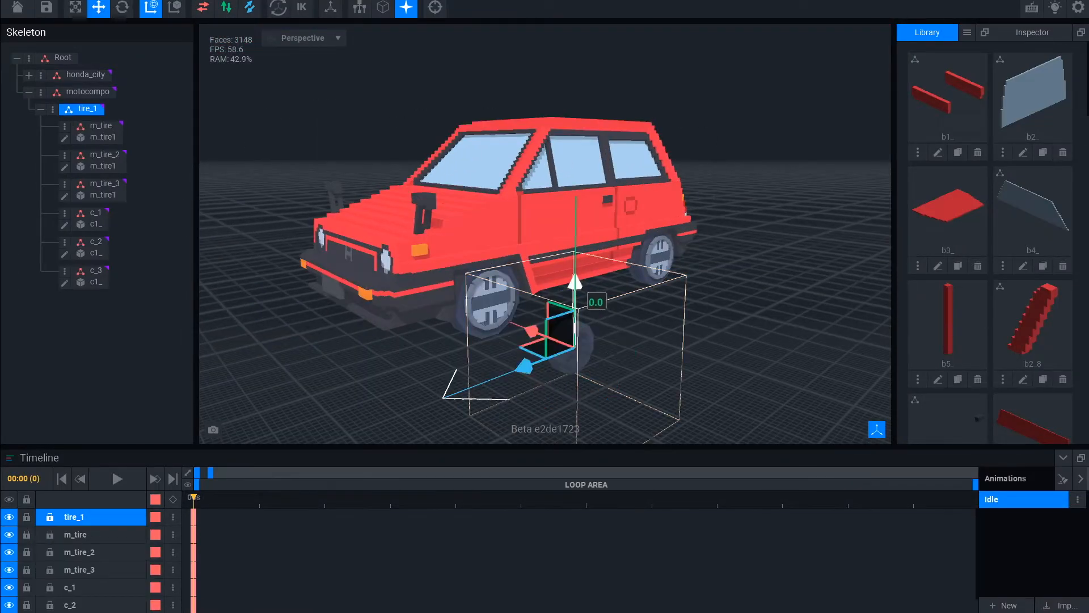
pyautogui.click(101, 126)
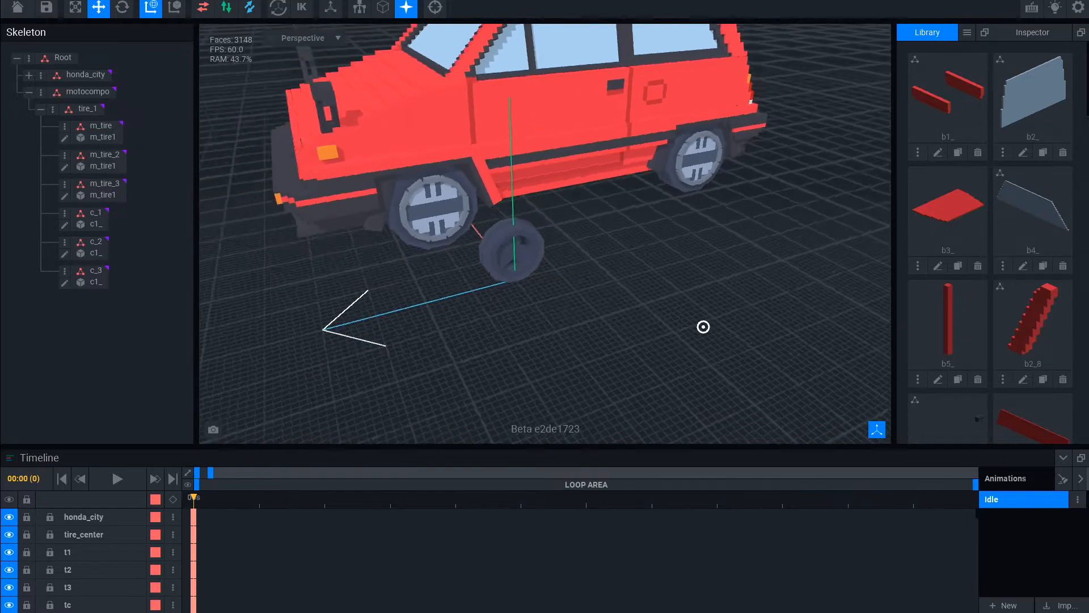
pyautogui.scroll(3, 545, 233)
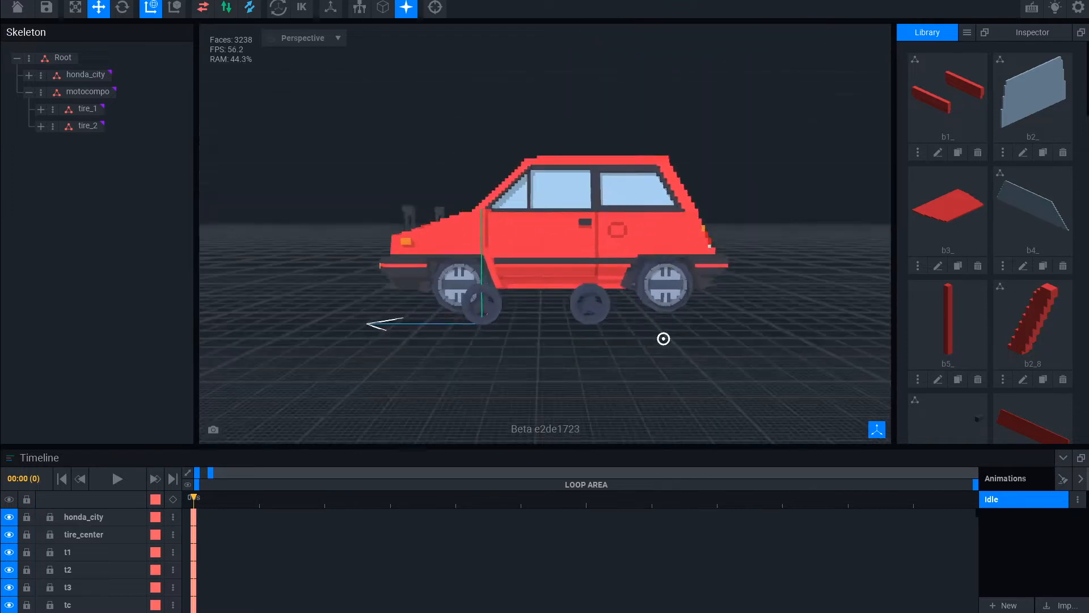
# - Create an mt_body node and a new model named mt_body_ with a 10 × 20 × 32 matrix
pyautogui.scroll(5, 661, 335)
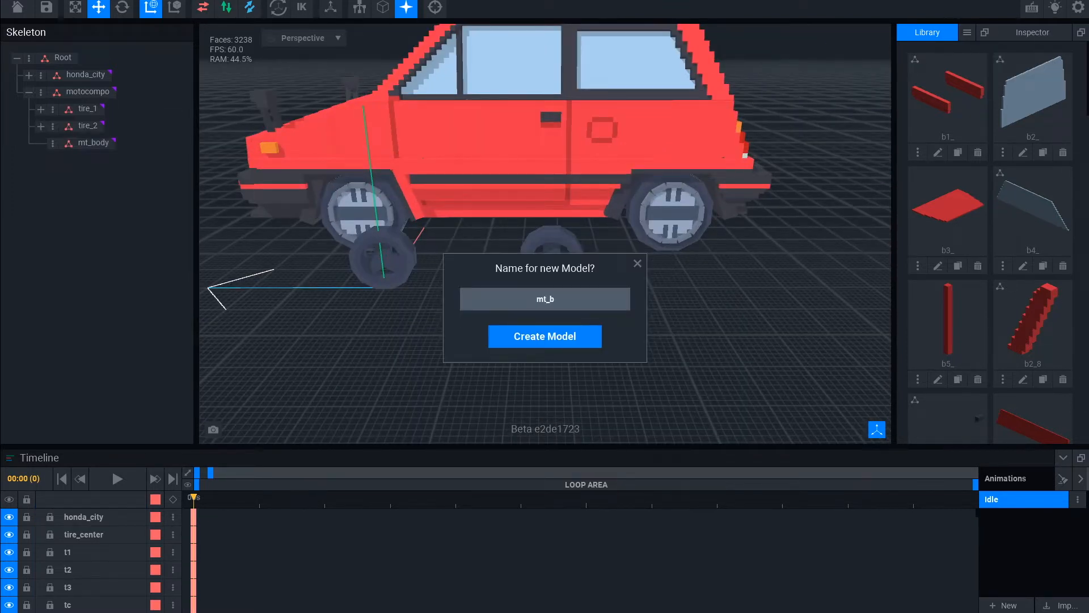
pyautogui.press('Return')
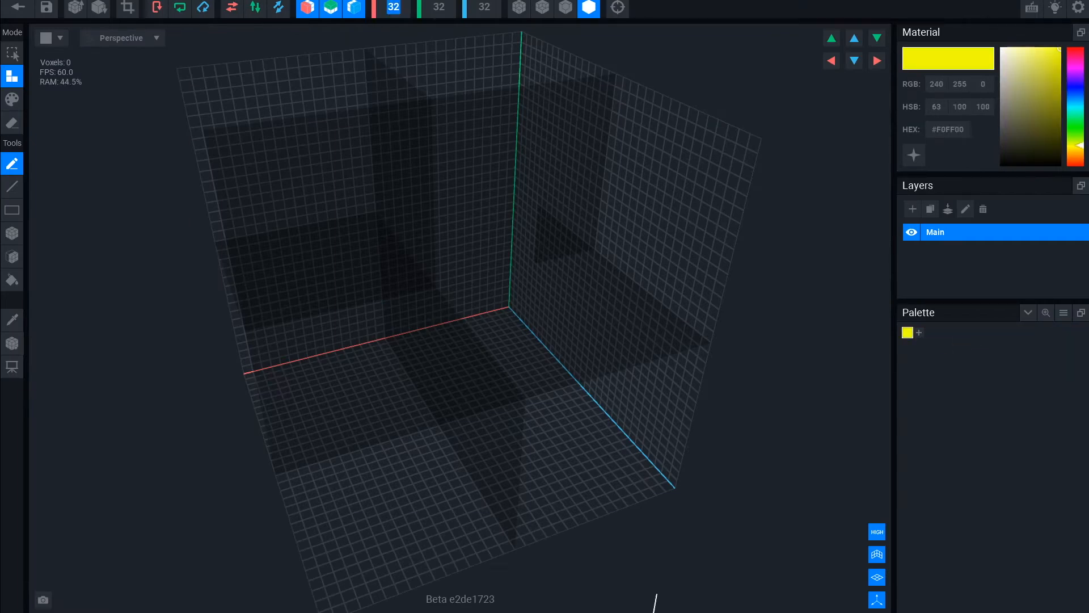
pyautogui.write('20')
pyautogui.press('Tab')
pyautogui.press('Tab')
pyautogui.doubleClick(395, 8)
pyautogui.write('10')
pyautogui.press('Tab')
pyautogui.moveTo(528, 363); pyautogui.dragTo(579, 352, button='right')
# - Draw the yellow body section with symmetry on all axes and extrude it lengthwise into one long beam
pyautogui.click(217, 295)
pyautogui.moveTo(272, 324); pyautogui.dragTo(329, 318, button='right')
pyautogui.click(298, 292)
pyautogui.click(11, 257)
pyautogui.click(334, 238)
pyautogui.scroll(3, 332, 301)
pyautogui.moveTo(329, 281); pyautogui.dragTo(370, 283)
pyautogui.scroll(-3, 370, 282)
pyautogui.moveTo(370, 282); pyautogui.dragTo(363, 309, button='right')
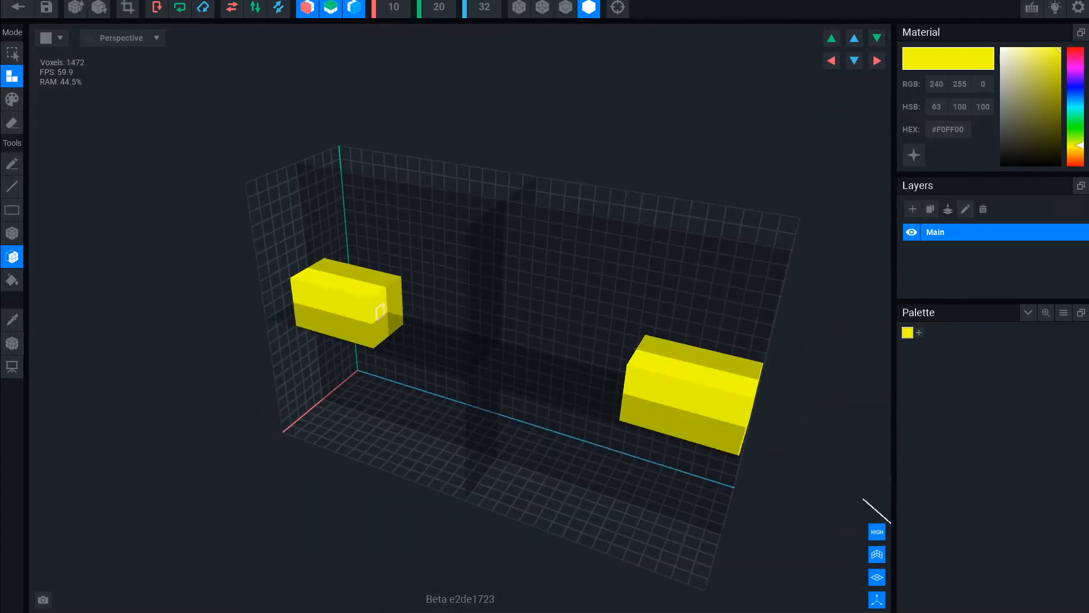
pyautogui.moveTo(484, 334); pyautogui.dragTo(525, 349)
pyautogui.scroll(-3, 511, 349)
# - Limit symmetry to X and draw a small yellow block on the underside of the body beam
pyautogui.moveTo(511, 349); pyautogui.dragTo(538, 420, button='right')
pyautogui.moveTo(537, 420); pyautogui.dragTo(536, 431)
pyautogui.moveTo(536, 431); pyautogui.dragTo(590, 340, button='right')
pyautogui.press('z')
pyautogui.press('x')
pyautogui.press('b')
pyautogui.scroll(3, 454, 340)
pyautogui.moveTo(453, 340); pyautogui.dragTo(387, 217, button='right')
pyautogui.moveTo(512, 379); pyautogui.dragTo(477, 409, button='right')
pyautogui.moveTo(477, 409); pyautogui.dragTo(466, 404)
pyautogui.moveTo(466, 404)
pyautogui.mouseDown(button='right')
pyautogui.moveTo(477, 434)
pyautogui.moveTo(505, 433)
pyautogui.moveTo(363, 420)
pyautogui.mouseUp(button='right')
pyautogui.scroll(3, 476, 434)
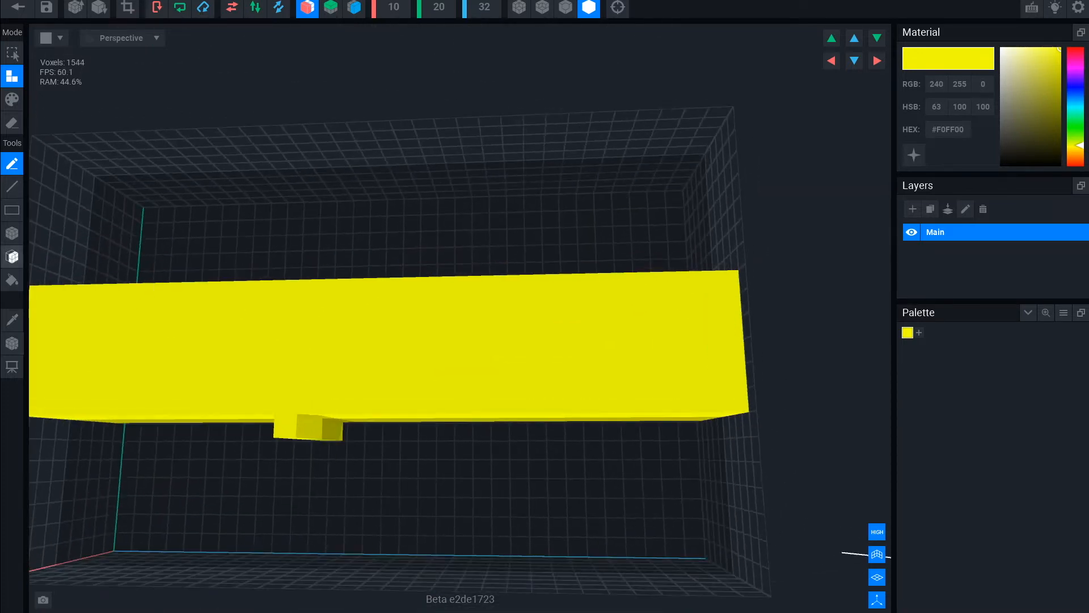
# - Extrude the small block beneath the body beam along the body's length
pyautogui.click(12, 257)
pyautogui.scroll(-4, 442, 429)
pyautogui.moveTo(436, 430); pyautogui.dragTo(450, 431)
pyautogui.moveTo(450, 430); pyautogui.dragTo(420, 460, button='right')
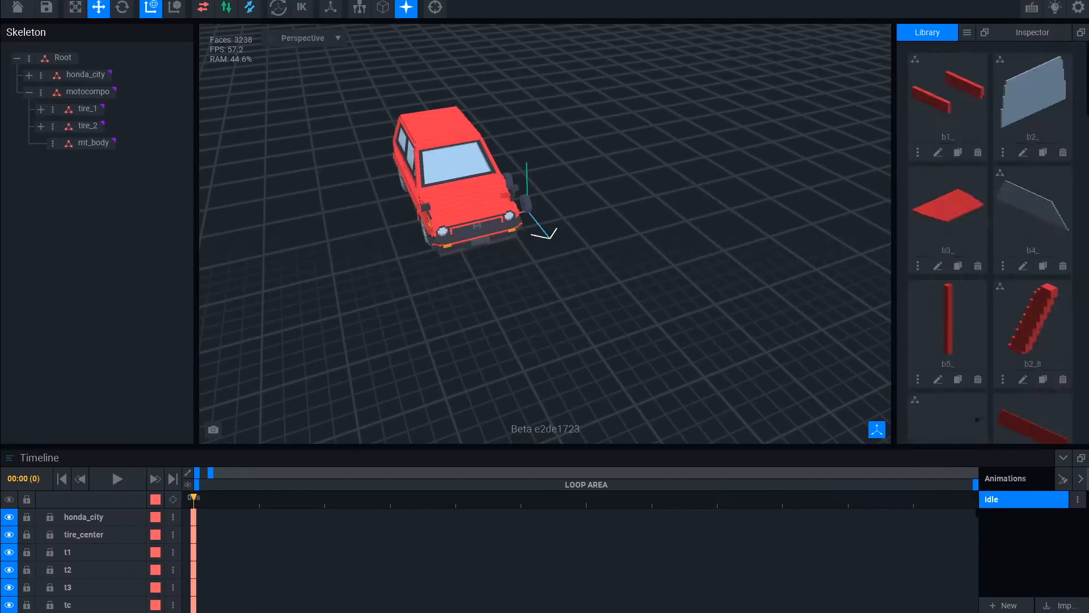
# - Attach the mt_body_ model from the library to the mt_body node
pyautogui.scroll(-10, 990, 244)
pyautogui.moveTo(947, 250); pyautogui.dragTo(94, 144)
pyautogui.moveTo(567, 283); pyautogui.dragTo(465, 272, button='right')
# - Move the pivot of the mt_body_ model lengthwise and upward to the middle of its volume
pyautogui.doubleClick(729, 196)
pyautogui.click(12, 343)
pyautogui.moveTo(511, 352); pyautogui.dragTo(419, 386, button='right')
pyautogui.moveTo(268, 357); pyautogui.dragTo(355, 347)
pyautogui.moveTo(354, 348); pyautogui.dragTo(435, 296, button='right')
pyautogui.moveTo(436, 295); pyautogui.dragTo(436, 193)
pyautogui.click(18, 7)
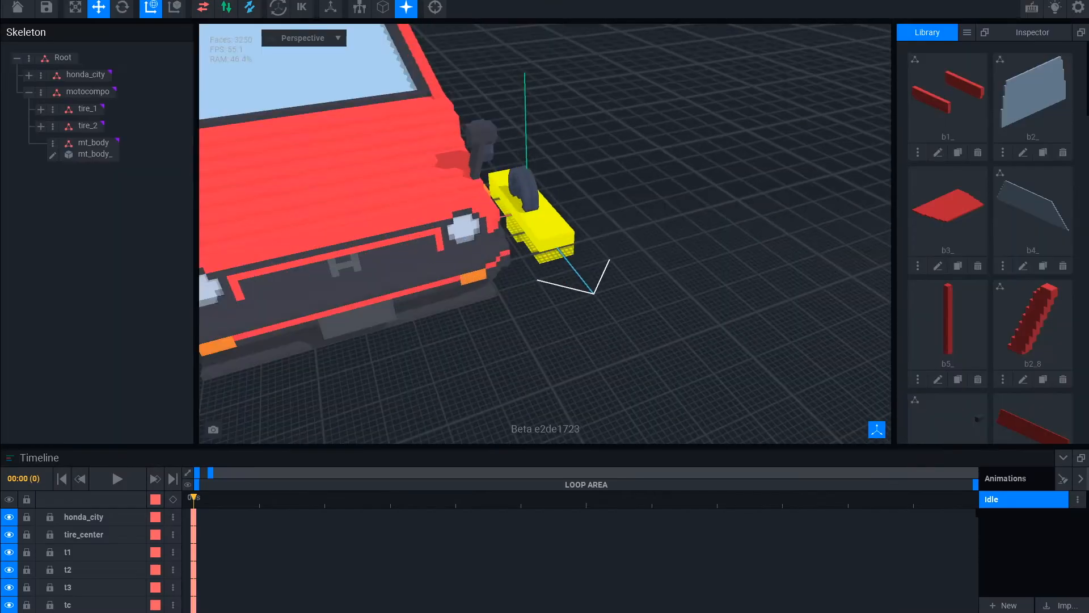
# - Raise mt_body above the two tires and slide it along Z to about -12
pyautogui.moveTo(578, 244); pyautogui.dragTo(466, 233, button='right')
pyautogui.click(780, 240)
pyautogui.press('f')
pyautogui.moveTo(738, 238); pyautogui.dragTo(670, 233, button='right')
pyautogui.press('f')
pyautogui.moveTo(573, 170); pyautogui.dragTo(525, 170, button='right')
pyautogui.moveTo(658, 357); pyautogui.dragTo(635, 341, button='right')
pyautogui.scroll(-2, 663, 318)
pyautogui.scroll(4, 636, 341)
pyautogui.scroll(-5, 645, 295)
pyautogui.scroll(5, 646, 295)
pyautogui.scroll(-1, 646, 295)
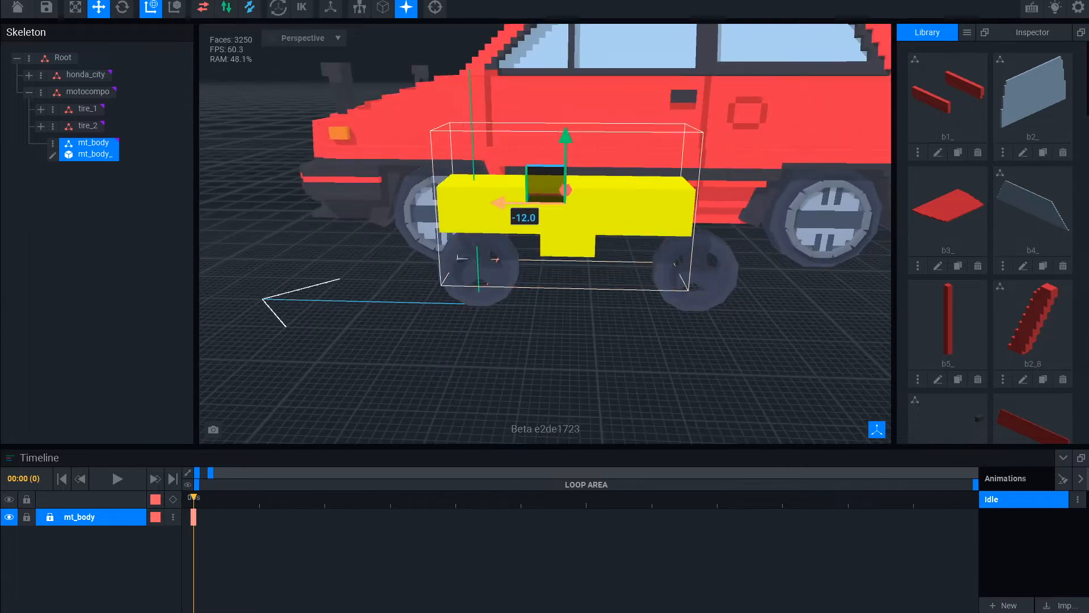
# - Spread the wheels by moving tire_1 forward and tire_2 to about -30 along Z
pyautogui.click(86, 109)
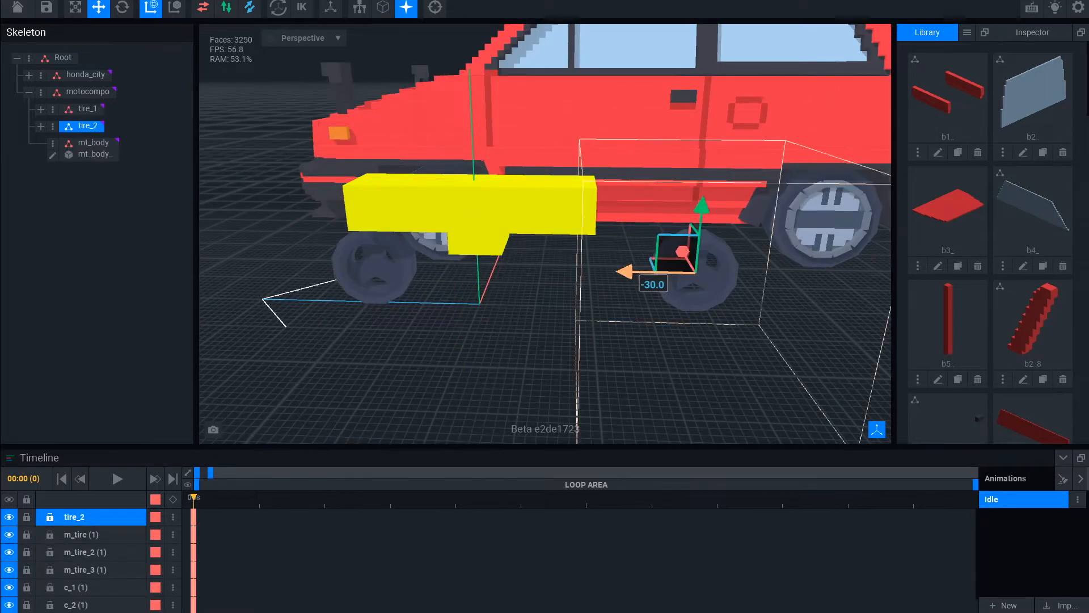
pyautogui.scroll(-4, 545, 283)
pyautogui.moveTo(670, 346); pyautogui.dragTo(738, 348, button='right')
pyautogui.click(545, 269)
pyautogui.scroll(3, 624, 295)
pyautogui.moveTo(831, 363); pyautogui.dragTo(709, 318, button='right')
# - Edit mt_body_ in a matrix 40 long on Z and shift all of its voxels forward along Z
pyautogui.click(52, 156)
pyautogui.scroll(-4, 513, 308)
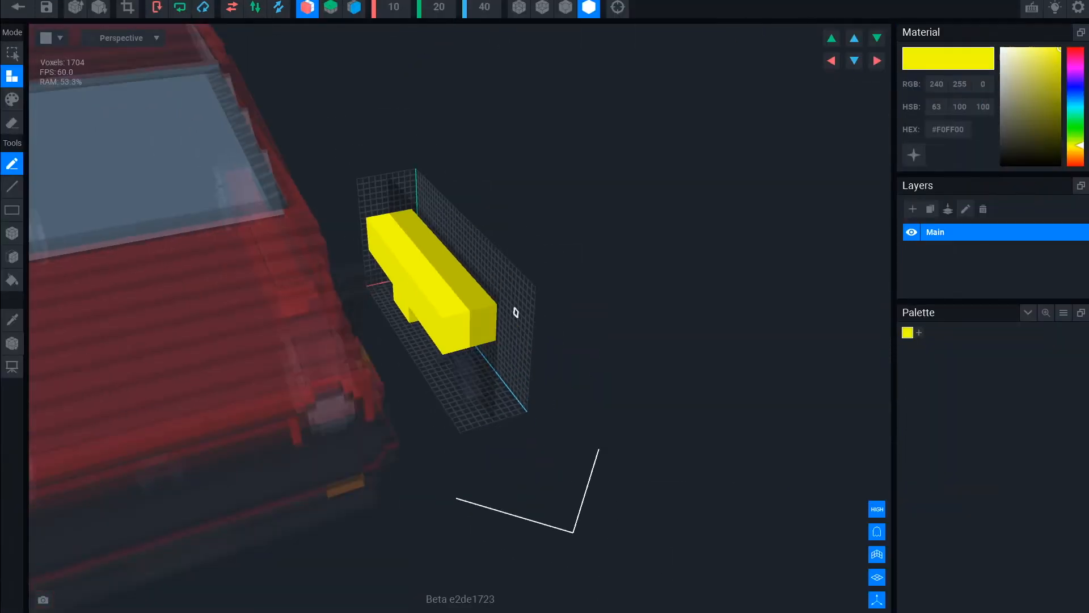
pyautogui.moveTo(513, 309); pyautogui.dragTo(363, 284, button='right')
pyautogui.click(12, 54)
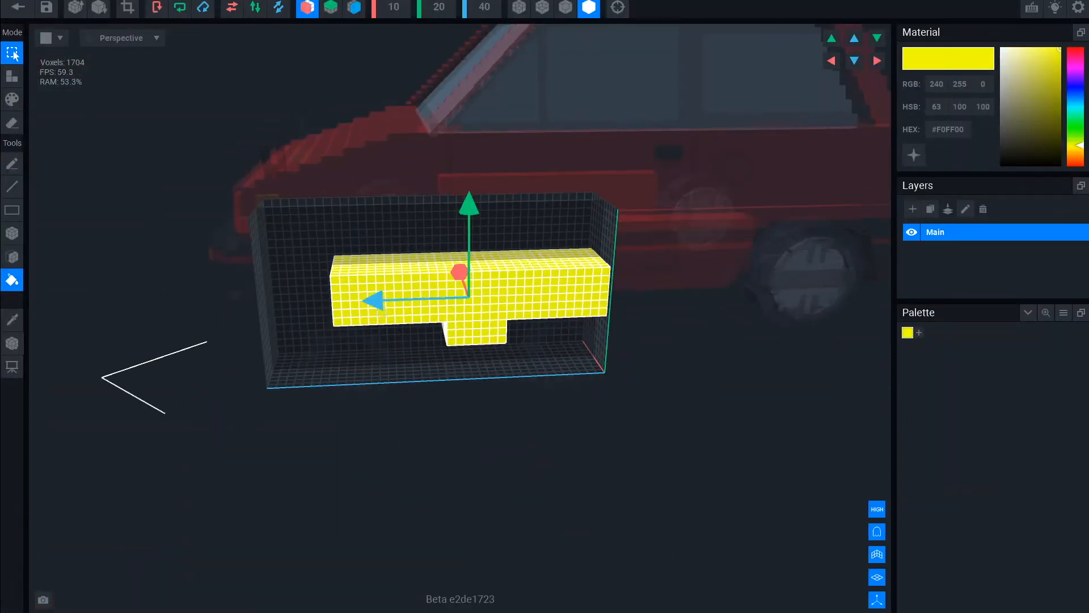
pyautogui.moveTo(373, 300); pyautogui.dragTo(339, 302)
pyautogui.moveTo(340, 302)
pyautogui.mouseDown(button='right')
pyautogui.moveTo(323, 318)
pyautogui.moveTo(321, 292)
pyautogui.mouseUp(button='right')
pyautogui.click(18, 7)
# - Reposition mt_body and tire_1 so that the tires sit beneath the ends of the body
pyautogui.click(530, 195)
pyautogui.scroll(5, 533, 227)
pyautogui.moveTo(533, 227); pyautogui.dragTo(587, 170, button='right')
pyautogui.scroll(2, 588, 170)
pyautogui.moveTo(518, 234); pyautogui.dragTo(504, 234)
pyautogui.moveTo(630, 312); pyautogui.dragTo(647, 371, button='right')
pyautogui.click(474, 277)
pyautogui.scroll(-3, 618, 250)
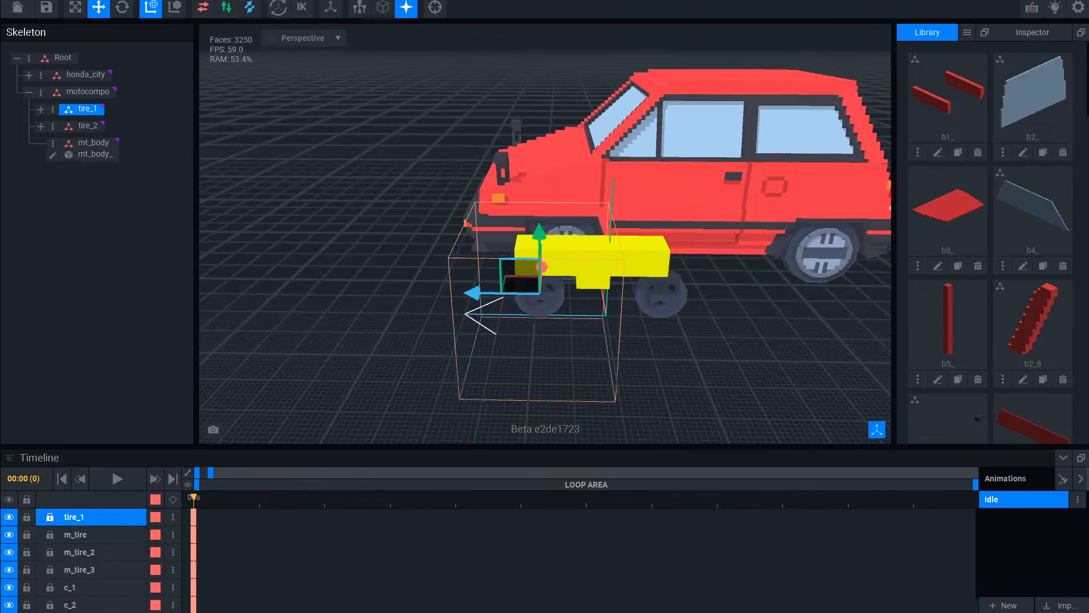
# - Shift mt_body along X to center it over the tires
pyautogui.click(618, 249)
pyautogui.scroll(4, 618, 250)
pyautogui.moveTo(559, 334); pyautogui.dragTo(689, 315, button='right')
pyautogui.moveTo(502, 245); pyautogui.dragTo(491, 246)
pyautogui.click(543, 340)
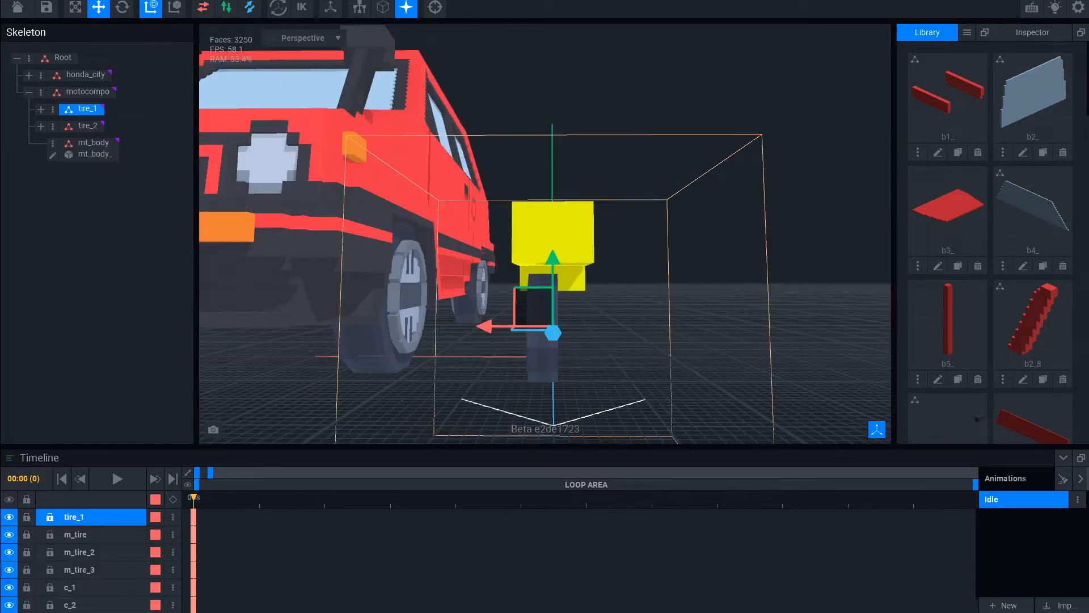
pyautogui.moveTo(542, 340); pyautogui.dragTo(549, 386, button='right')
# - Extrude the underside of the mt_body_ model downward at its rear section and central block
pyautogui.click(41, 109)
pyautogui.click(53, 325)
pyautogui.scroll(4, 481, 426)
pyautogui.moveTo(482, 427); pyautogui.dragTo(464, 454)
pyautogui.scroll(-2, 511, 443)
pyautogui.moveTo(658, 397); pyautogui.dragTo(553, 317, button='right')
pyautogui.moveTo(547, 309); pyautogui.dragTo(542, 355)
pyautogui.scroll(2, 547, 372)
pyautogui.moveTo(542, 355); pyautogui.dragTo(511, 295, button='right')
pyautogui.click(18, 8)
pyautogui.scroll(4, 511, 295)
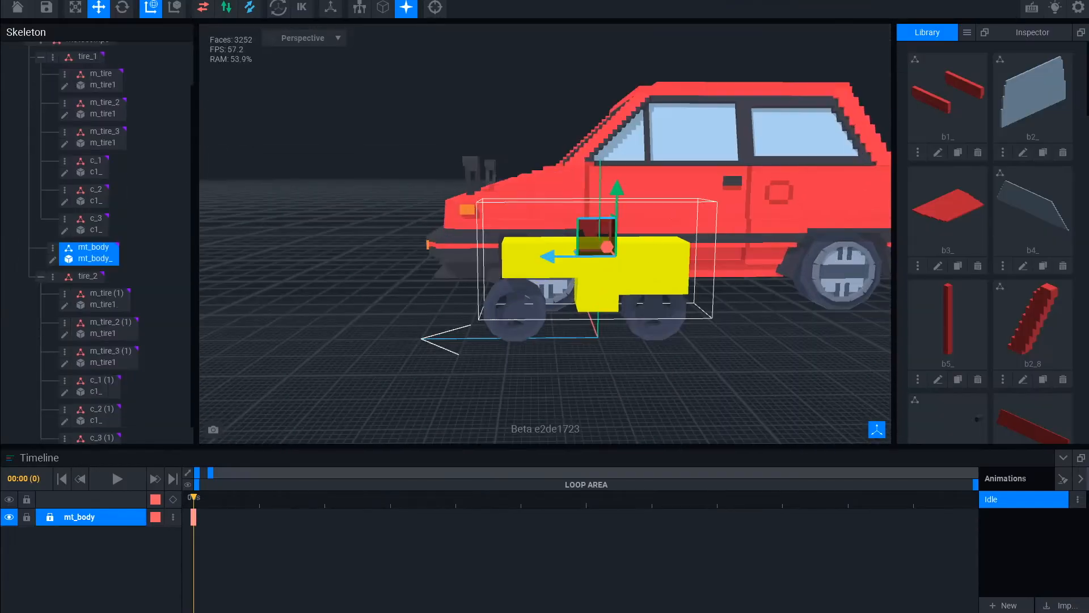
# - Lengthen the central block under mt_body_ and add stepped voxels sloping from its front up to the front section
pyautogui.click(52, 312)
pyautogui.moveTo(435, 287); pyautogui.dragTo(340, 250, button='right')
pyautogui.click(12, 256)
pyautogui.moveTo(378, 351)
pyautogui.mouseDown(button='right')
pyautogui.moveTo(340, 358)
pyautogui.moveTo(448, 318)
pyautogui.mouseUp(button='right')
pyautogui.click(12, 163)
pyautogui.scroll(2, 448, 318)
pyautogui.click(444, 312)
pyautogui.moveTo(494, 345)
pyautogui.mouseDown(button='right')
pyautogui.moveTo(462, 360)
pyautogui.moveTo(482, 326)
pyautogui.mouseUp(button='right')
pyautogui.press('5')
pyautogui.click(418, 319)
pyautogui.moveTo(418, 318); pyautogui.dragTo(401, 355, button='right')
pyautogui.press('1')
pyautogui.click(400, 328)
pyautogui.press('2')
pyautogui.moveTo(403, 279); pyautogui.dragTo(402, 301)
pyautogui.moveTo(402, 301); pyautogui.dragTo(447, 347, button='right')
pyautogui.press('5')
pyautogui.click(377, 282)
pyautogui.press('2')
pyautogui.click(18, 7)
# - Bevel the vertical edges at the front and rear ends of mt_body_ by erasing lines of voxels
pyautogui.moveTo(544, 295); pyautogui.dragTo(641, 291, button='right')
pyautogui.moveTo(545, 256)
pyautogui.mouseDown(button='right')
pyautogui.moveTo(596, 283)
pyautogui.moveTo(397, 318)
pyautogui.mouseUp(button='right')
pyautogui.doubleClick(590, 222)
pyautogui.press('r')
pyautogui.moveTo(387, 404); pyautogui.dragTo(391, 451)
pyautogui.moveTo(499, 295); pyautogui.dragTo(437, 287, button='right')
pyautogui.moveTo(269, 369); pyautogui.dragTo(290, 440)
pyautogui.moveTo(477, 318); pyautogui.dragTo(518, 374, button='right')
pyautogui.moveTo(264, 434); pyautogui.dragTo(306, 494)
pyautogui.moveTo(518, 375)
pyautogui.mouseDown(button='right')
pyautogui.moveTo(503, 358)
pyautogui.moveTo(521, 343)
pyautogui.moveTo(408, 341)
pyautogui.mouseUp(button='right')
pyautogui.hotkey('ctrl', 'z')
pyautogui.moveTo(722, 263); pyautogui.dragTo(703, 380)
pyautogui.moveTo(703, 380); pyautogui.dragTo(702, 380, button='right')
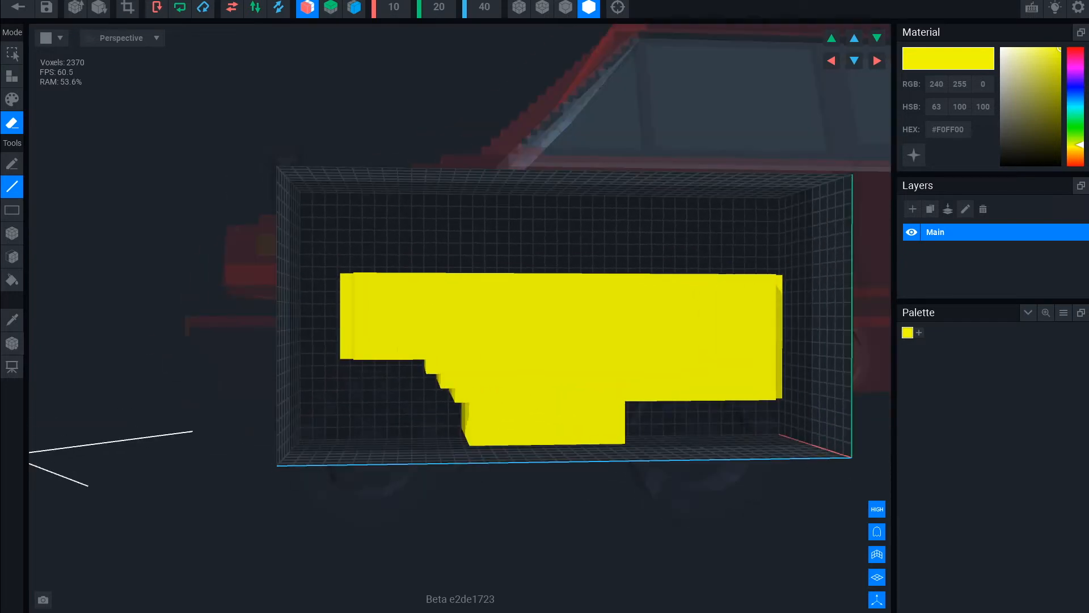
# - Erase lines of voxels along the lower rear edge of the central block to step it upward
pyautogui.moveTo(468, 373); pyautogui.dragTo(467, 373, button='right')
pyautogui.press('l')
pyautogui.moveTo(641, 410); pyautogui.dragTo(619, 409, button='right')
pyautogui.press('e')
pyautogui.moveTo(559, 444); pyautogui.dragTo(558, 445, button='right')
pyautogui.moveTo(655, 454); pyautogui.dragTo(669, 453)
pyautogui.moveTo(650, 418); pyautogui.dragTo(647, 418, button='right')
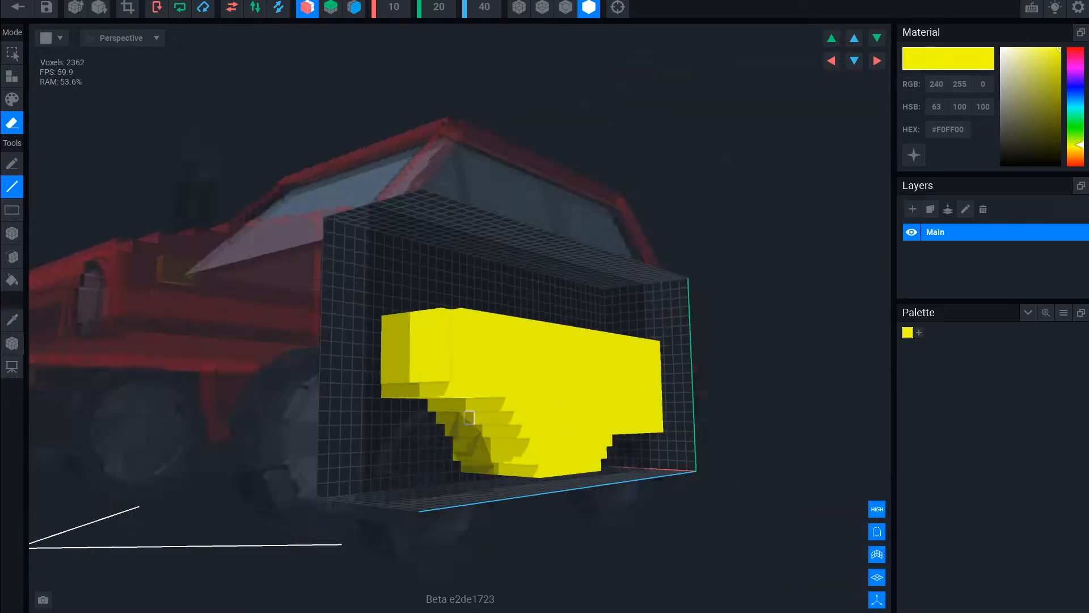
pyautogui.moveTo(469, 417); pyautogui.dragTo(468, 418, button='right')
# - Erase lines of voxels along the lower edges at the ends of mt_body_ and return to the scooter assembly
pyautogui.moveTo(700, 448); pyautogui.dragTo(699, 448, button='right')
pyautogui.moveTo(613, 409); pyautogui.dragTo(640, 407)
pyautogui.moveTo(628, 406); pyautogui.dragTo(627, 407, button='right')
pyautogui.moveTo(624, 399); pyautogui.dragTo(644, 397)
pyautogui.moveTo(634, 465); pyautogui.dragTo(632, 465, button='right')
pyautogui.scroll(-5, 633, 465)
pyautogui.click(17, 7)
pyautogui.moveTo(612, 311); pyautogui.dragTo(610, 312, button='right')
# - Paint a long horizontal #40414B stripe along the upper side of mt_body_ and close the model
pyautogui.scroll(8, 610, 311)
pyautogui.moveTo(737, 361); pyautogui.dragTo(734, 360, button='right')
pyautogui.doubleClick(574, 285)
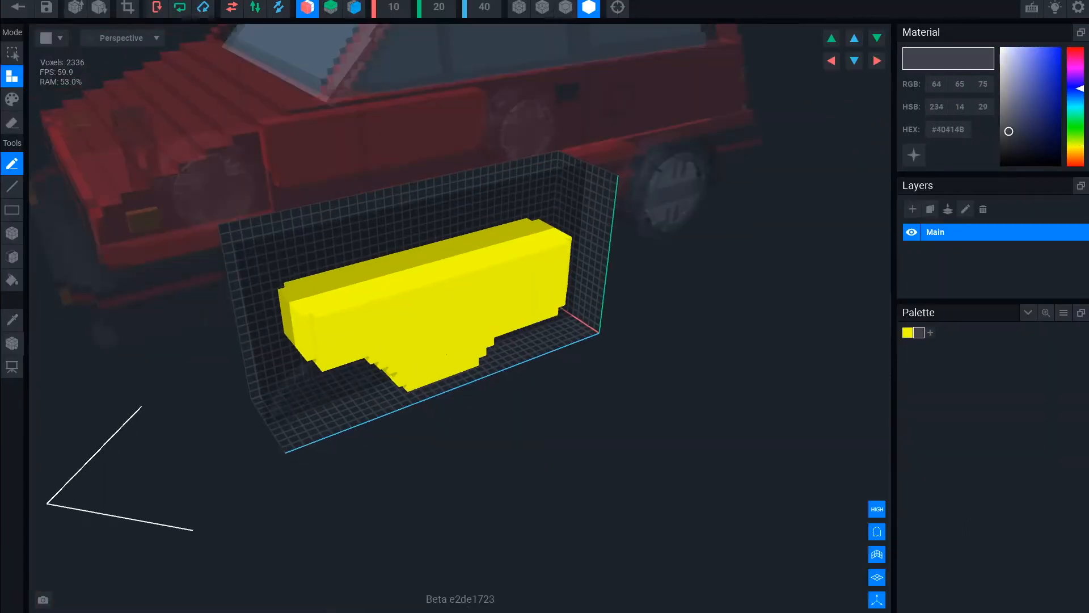
pyautogui.moveTo(435, 287); pyautogui.dragTo(435, 287, button='right')
pyautogui.press('3')
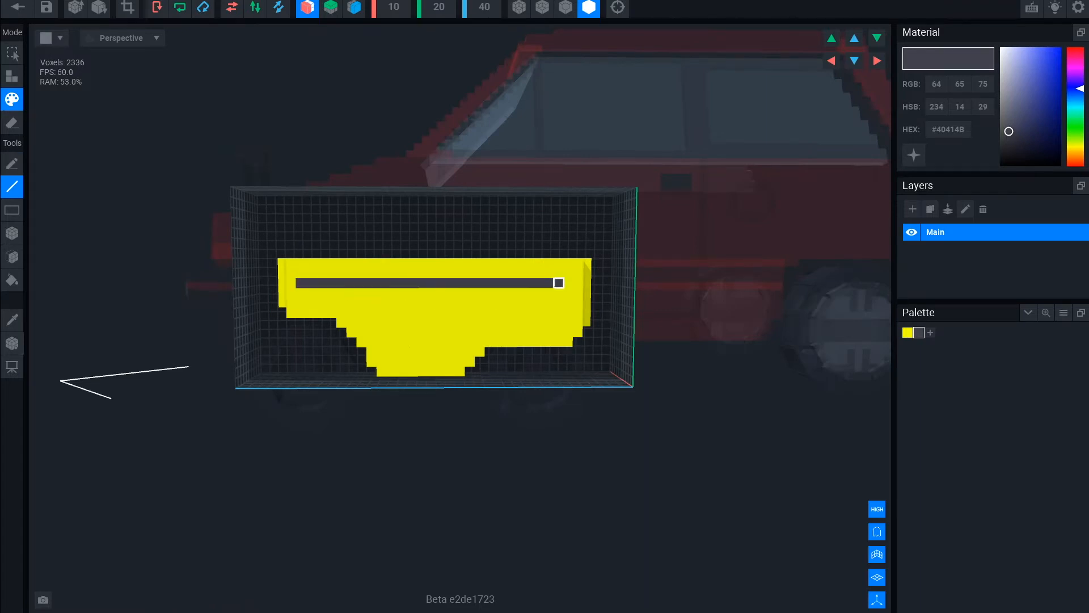
pyautogui.scroll(-3, 301, 293)
pyautogui.moveTo(687, 372); pyautogui.dragTo(679, 379, button='right')
pyautogui.press('Escape')
pyautogui.scroll(5, 687, 372)
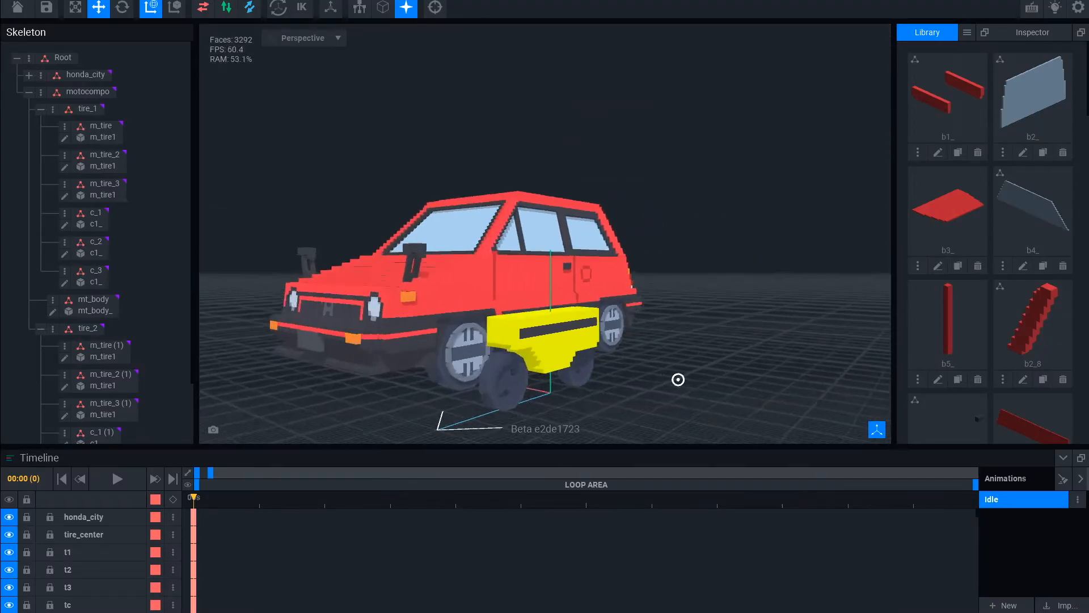
pyautogui.scroll(3, 679, 380)
pyautogui.doubleClick(531, 278)
pyautogui.scroll(-5, 460, 317)
pyautogui.press('Escape')
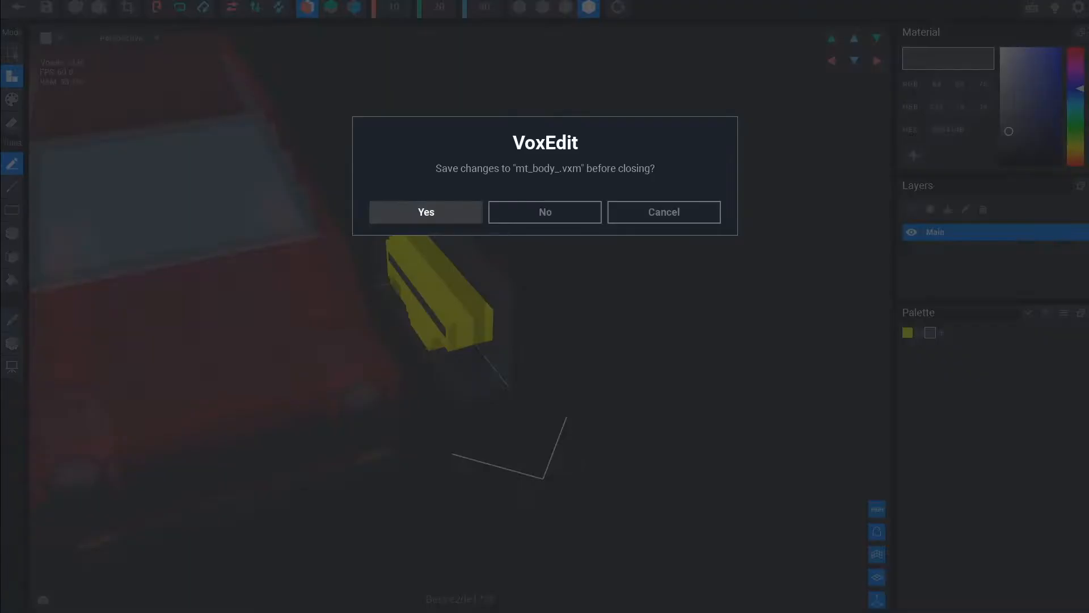
pyautogui.press('Return')
# - Paint a rectangular #C5D5EF headlight with a darker lower band on the front face of mt_body_
pyautogui.scroll(3, 420, 278)
pyautogui.doubleClick(420, 278)
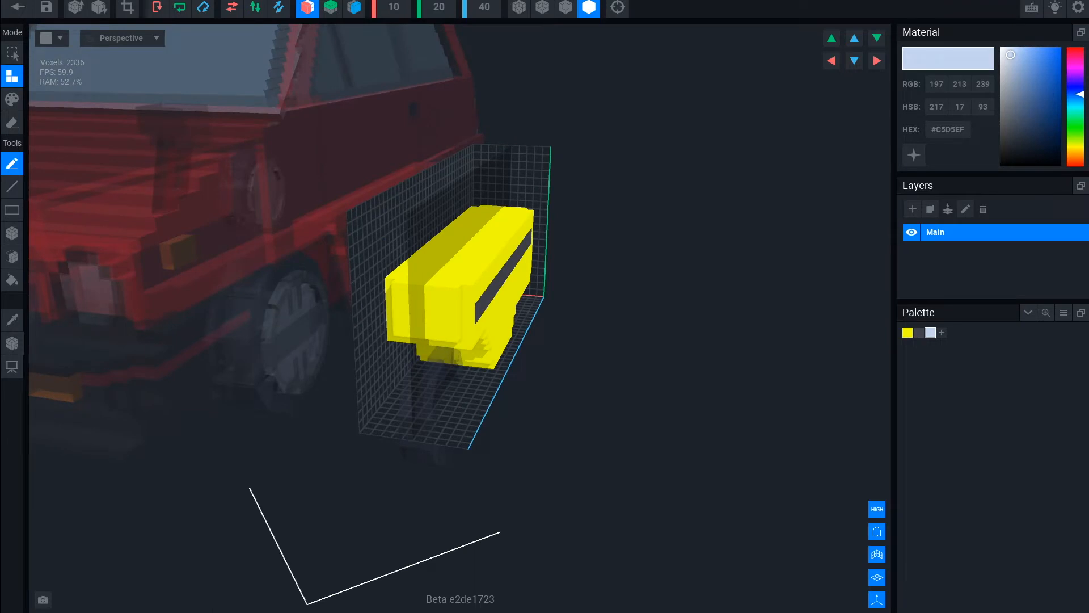
pyautogui.moveTo(568, 292)
pyautogui.mouseDown(button='right')
pyautogui.moveTo(436, 286)
pyautogui.moveTo(539, 290)
pyautogui.mouseUp(button='right')
pyautogui.click(12, 99)
pyautogui.scroll(4, 350, 312)
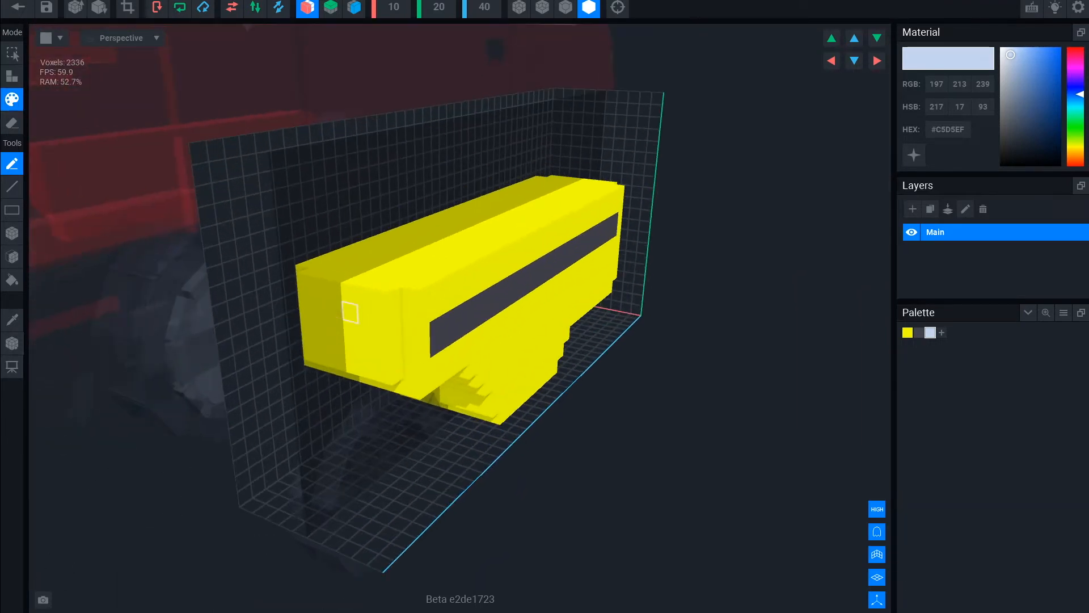
pyautogui.moveTo(367, 334); pyautogui.dragTo(368, 351)
pyautogui.scroll(-4, 367, 352)
pyautogui.moveTo(420, 287); pyautogui.dragTo(482, 290, button='right')
pyautogui.scroll(4, 482, 289)
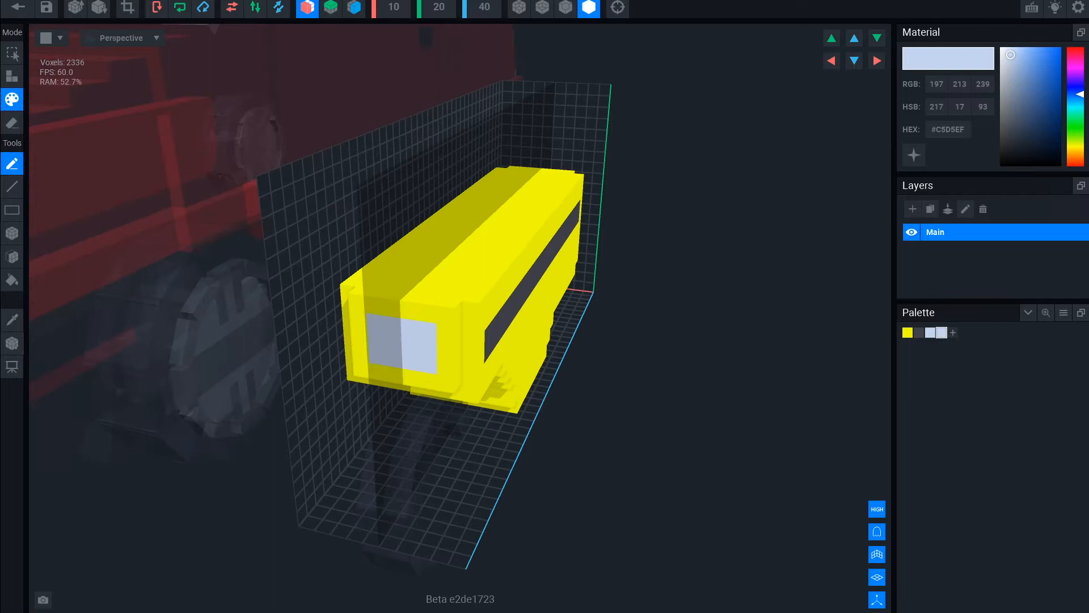
pyautogui.scroll(2, 399, 398)
pyautogui.scroll(-4, 399, 398)
pyautogui.moveTo(364, 225); pyautogui.dragTo(398, 227, button='right')
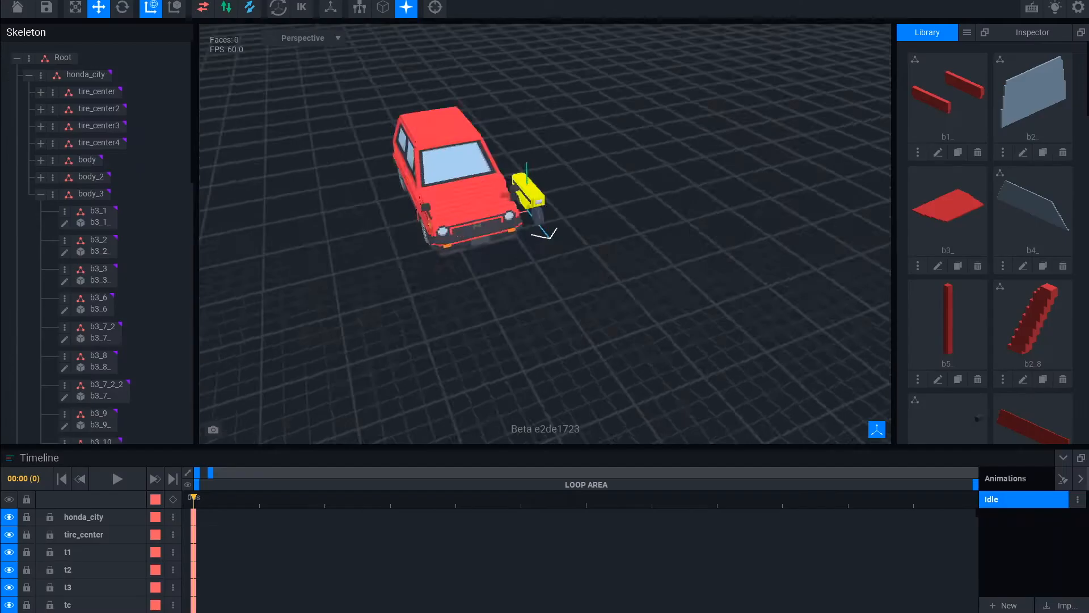
# - Paint three vertical #A9B127 vents below the rear part of the side stripe on mt_body_ and save the model
pyautogui.moveTo(624, 284); pyautogui.dragTo(717, 299, button='right')
pyautogui.scroll(3, 717, 299)
pyautogui.scroll(4, 717, 299)
pyautogui.moveTo(704, 375); pyautogui.dragTo(664, 212, button='middle')
pyautogui.scroll(2, 737, 329)
pyautogui.moveTo(761, 346); pyautogui.dragTo(717, 339, button='right')
pyautogui.click(542, 301)
pyautogui.click(53, 259)
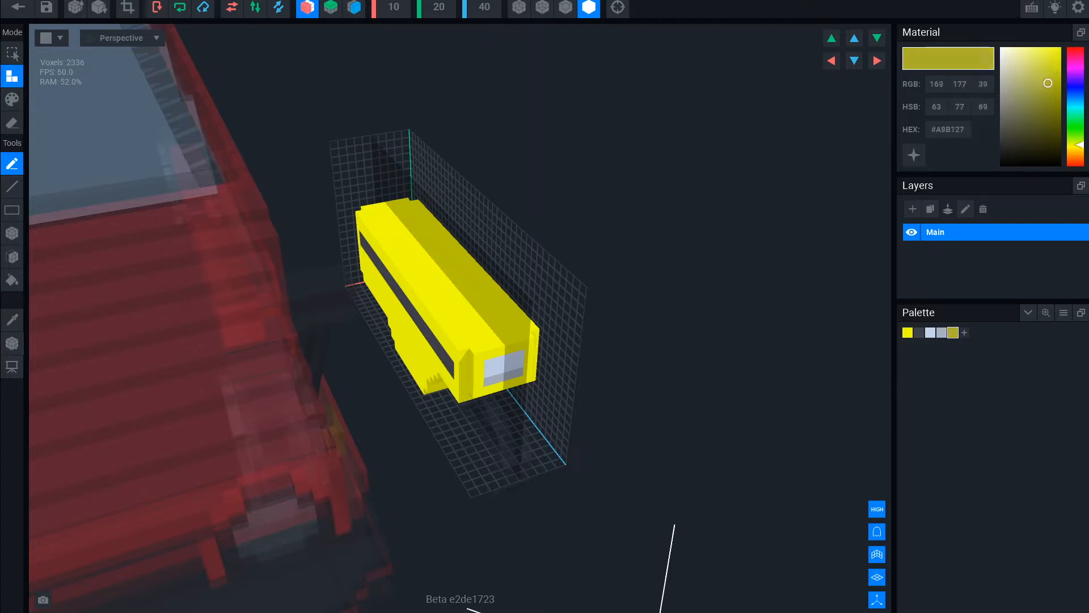
pyautogui.moveTo(562, 335); pyautogui.dragTo(436, 287, button='right')
pyautogui.press('3')
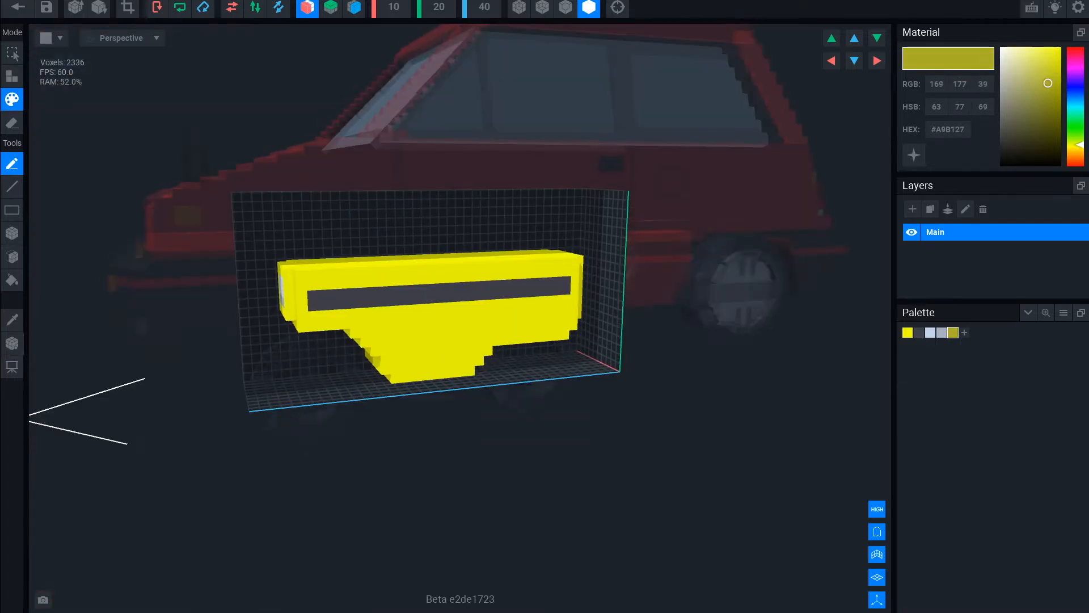
pyautogui.moveTo(489, 322); pyautogui.dragTo(488, 334)
pyautogui.moveTo(488, 334); pyautogui.dragTo(454, 309, button='right')
pyautogui.moveTo(497, 308); pyautogui.dragTo(497, 327)
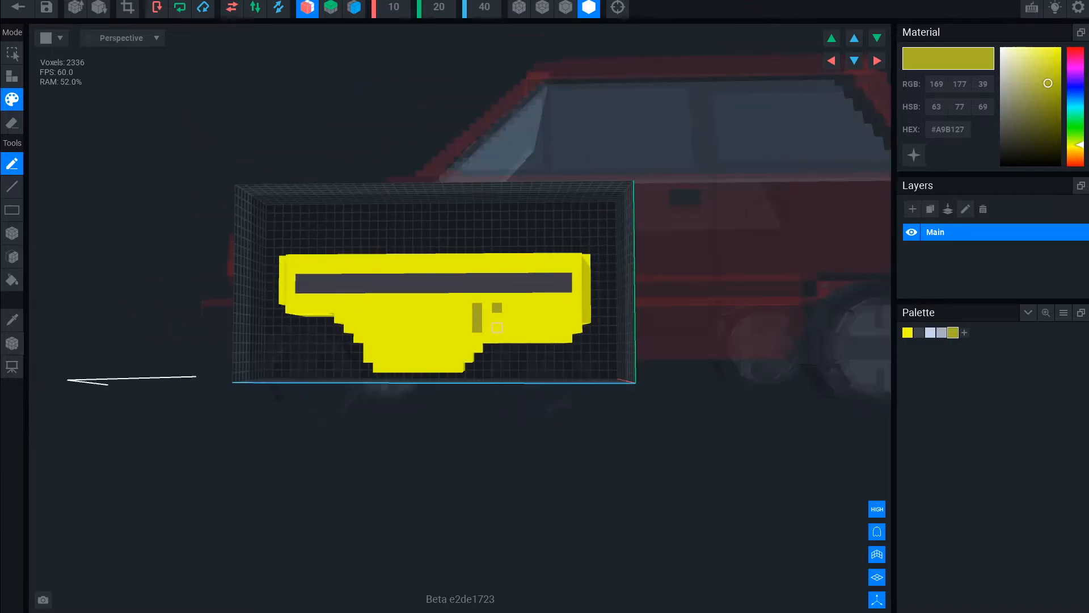
pyautogui.scroll(-5, 435, 287)
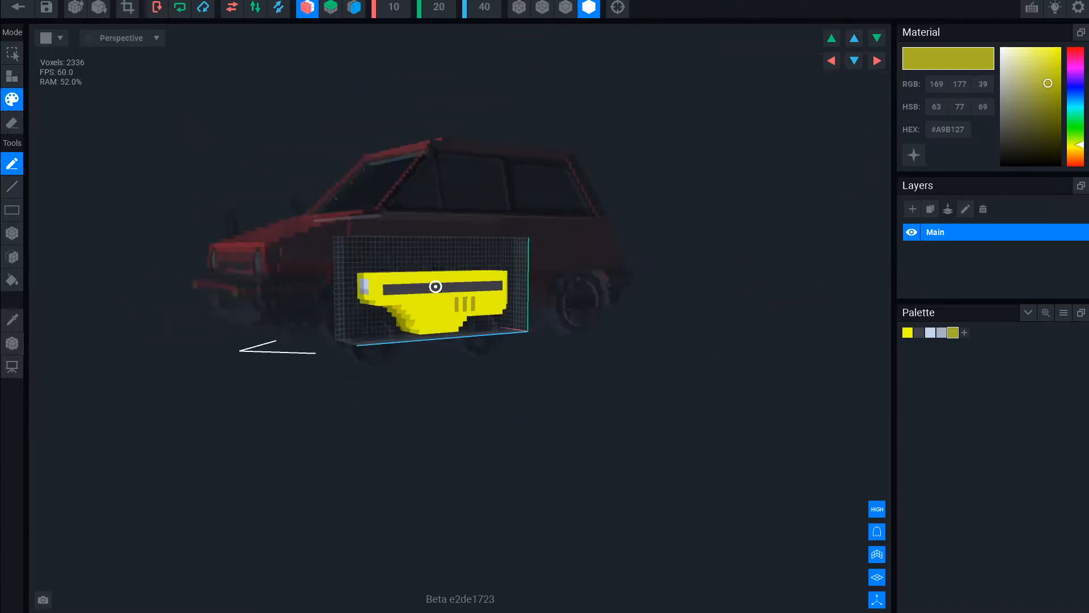
pyautogui.click(17, 8)
pyautogui.click(425, 211)
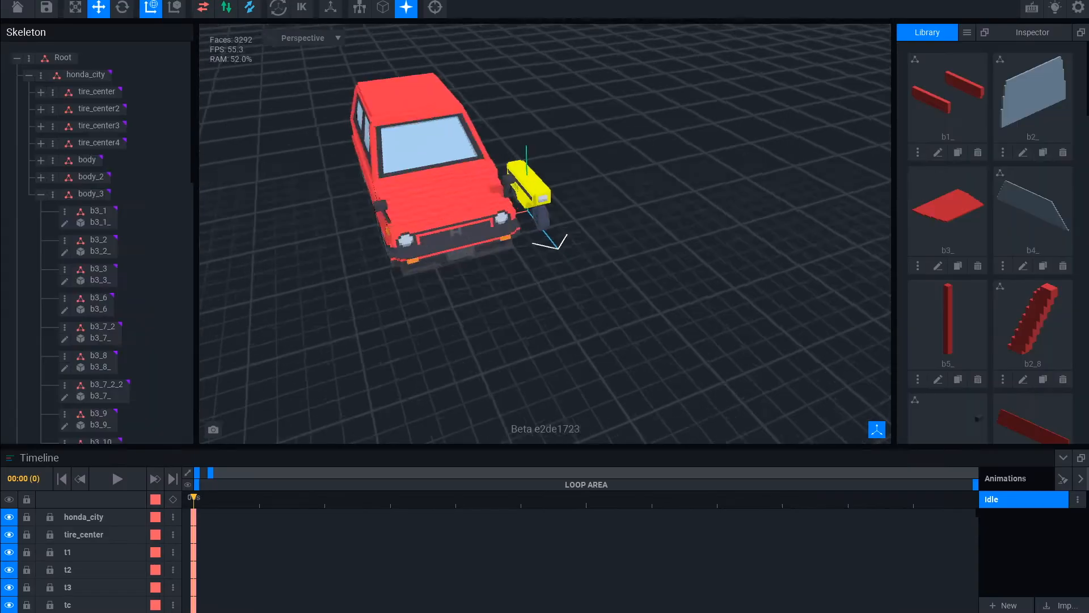
# - Reopen mt_body_ and erase a one-voxel slice through its middle to separate the front and rear halves
pyautogui.moveTo(511, 238); pyautogui.dragTo(363, 204, button='right')
pyautogui.moveTo(680, 256); pyautogui.dragTo(511, 227, button='middle')
pyautogui.scroll(3, 544, 234)
pyautogui.moveTo(851, 360); pyautogui.dragTo(781, 331, button='right')
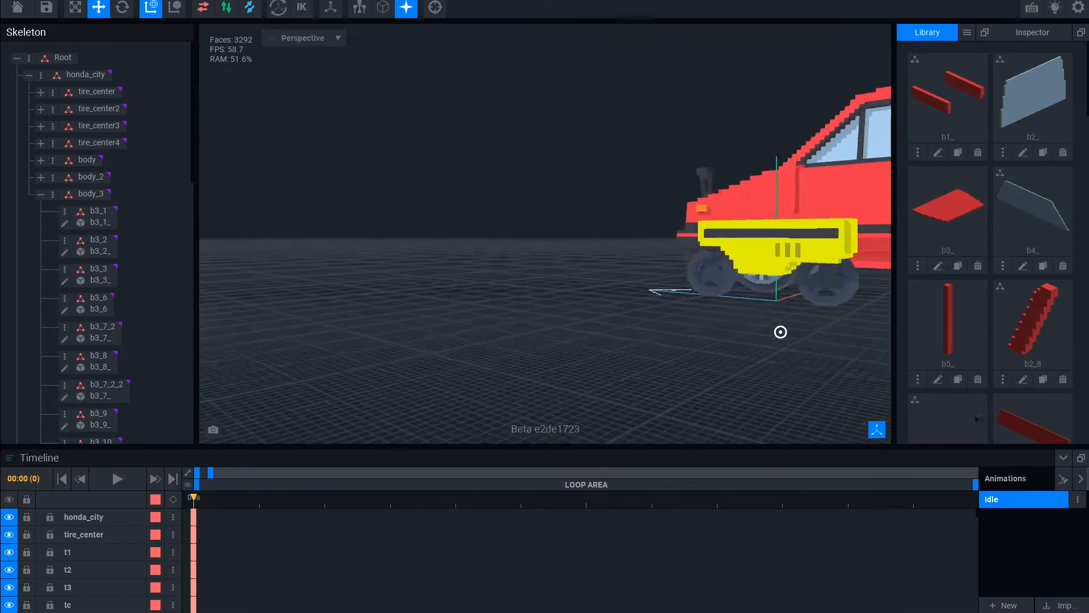
pyautogui.moveTo(781, 331); pyautogui.dragTo(645, 318, button='middle')
pyautogui.click(646, 227)
pyautogui.moveTo(647, 227); pyautogui.dragTo(737, 213, button='right')
pyautogui.scroll(4, 545, 234)
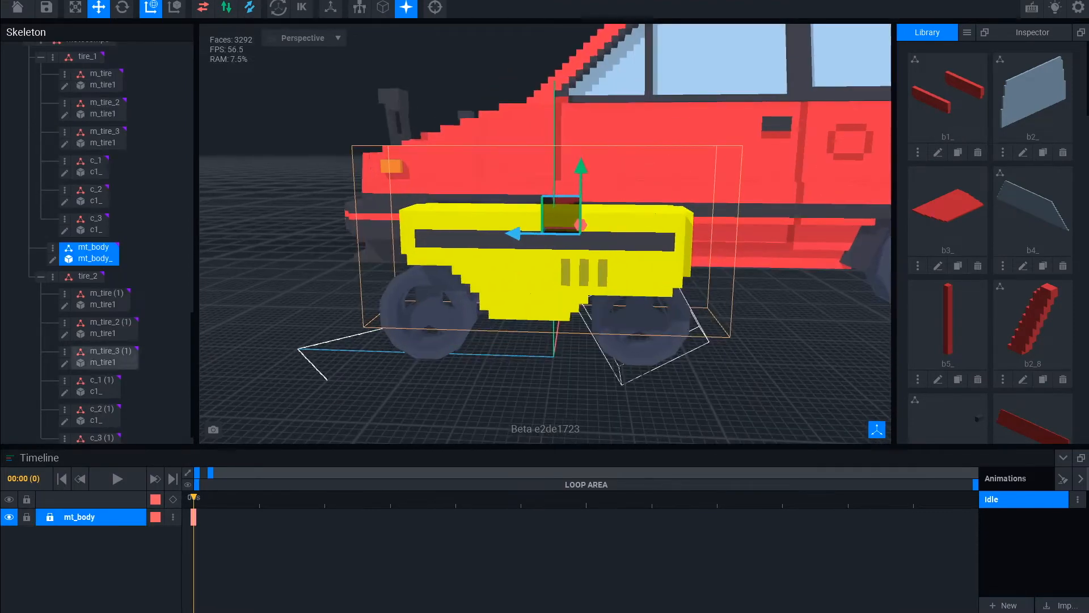
pyautogui.click(52, 260)
pyautogui.moveTo(62, 255)
pyautogui.mouseDown(button='right')
pyautogui.moveTo(131, 252)
pyautogui.moveTo(119, 287)
pyautogui.moveTo(122, 244)
pyautogui.mouseUp(button='right')
pyautogui.moveTo(416, 374); pyautogui.dragTo(416, 376)
pyautogui.moveTo(417, 375)
pyautogui.mouseDown(button='right')
pyautogui.moveTo(489, 330)
pyautogui.moveTo(422, 326)
pyautogui.mouseUp(button='right')
pyautogui.press('x')
pyautogui.click(413, 306)
# - Shift the rear half of mt_body_ backward to widen the gap to three voxels and close the model
pyautogui.moveTo(546, 311)
pyautogui.mouseDown(button='right')
pyautogui.moveTo(409, 290)
pyautogui.moveTo(549, 316)
pyautogui.mouseUp(button='right')
pyautogui.press('f')
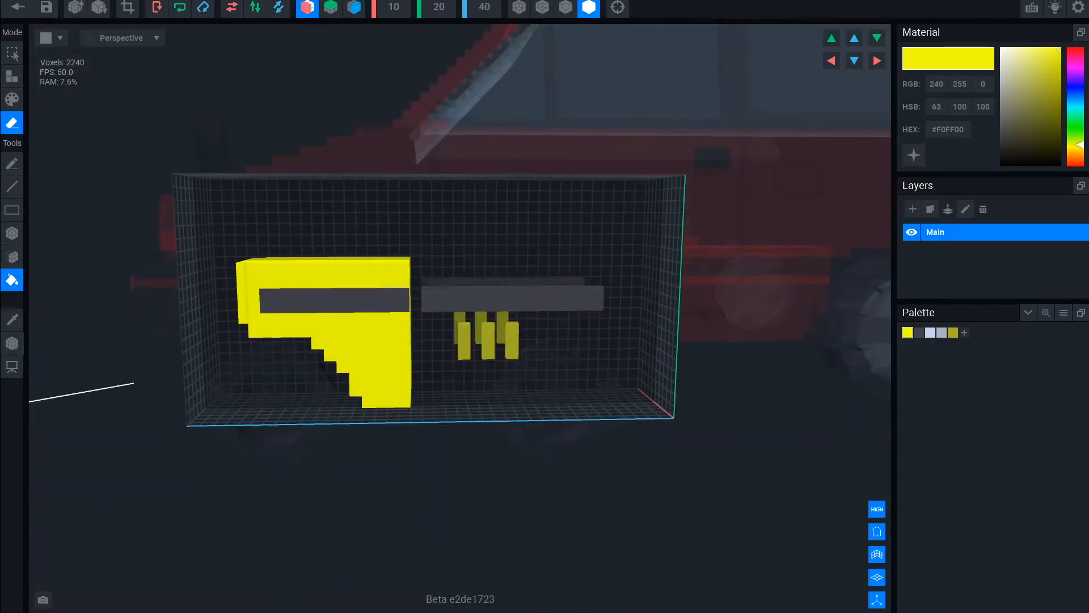
pyautogui.click(513, 341)
pyautogui.scroll(3, 513, 341)
pyautogui.moveTo(488, 341); pyautogui.dragTo(434, 328, button='right')
pyautogui.scroll(-3, 434, 328)
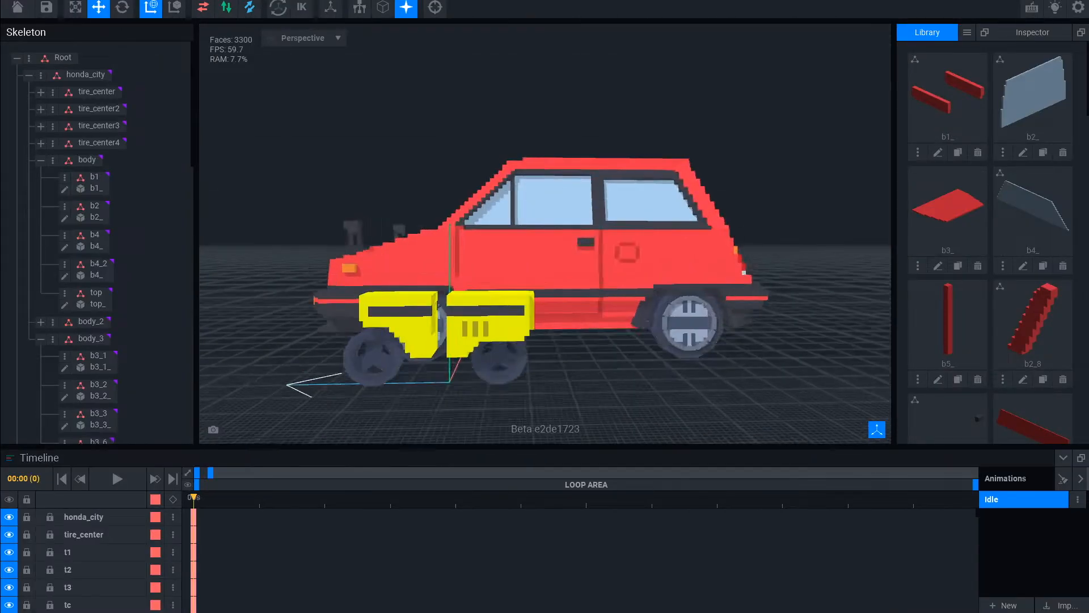
# - Extrude one half of mt_body_ across the central gap in yellow to join the two halves
pyautogui.click(88, 258)
pyautogui.scroll(-4, 590, 295)
pyautogui.click(681, 312)
pyautogui.moveTo(681, 312); pyautogui.dragTo(737, 338, button='right')
pyautogui.scroll(3, 704, 307)
pyautogui.moveTo(704, 306); pyautogui.dragTo(729, 309, button='right')
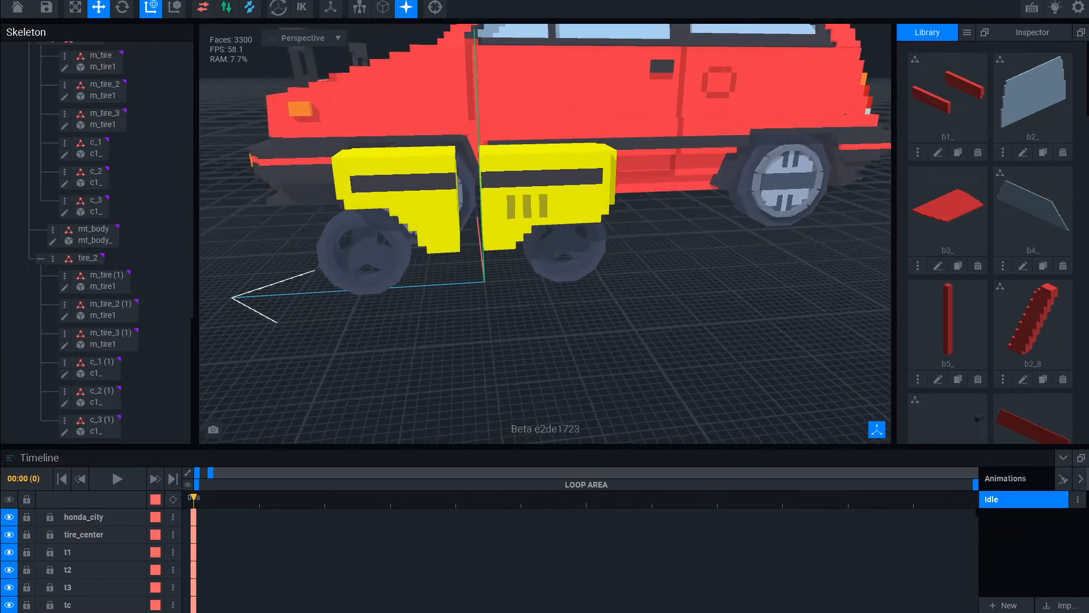
pyautogui.scroll(4, 568, 247)
pyautogui.moveTo(568, 246); pyautogui.dragTo(317, 295, button='right')
pyautogui.click(52, 241)
pyautogui.click(12, 257)
pyautogui.scroll(4, 420, 329)
pyautogui.moveTo(392, 332); pyautogui.dragTo(432, 338)
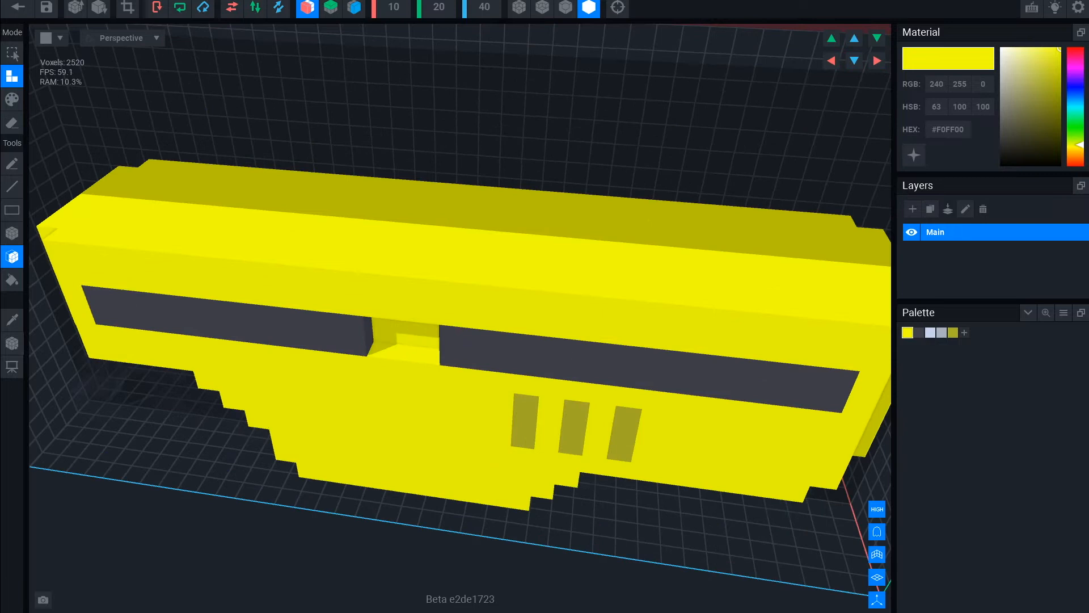
# - Fill the missing middle section of the side stripe with #40414B voxels
pyautogui.click(919, 333)
pyautogui.click(371, 335)
pyautogui.click(396, 337)
pyautogui.click(420, 341)
pyautogui.scroll(-4, 420, 335)
pyautogui.moveTo(420, 324); pyautogui.dragTo(461, 363, button='right')
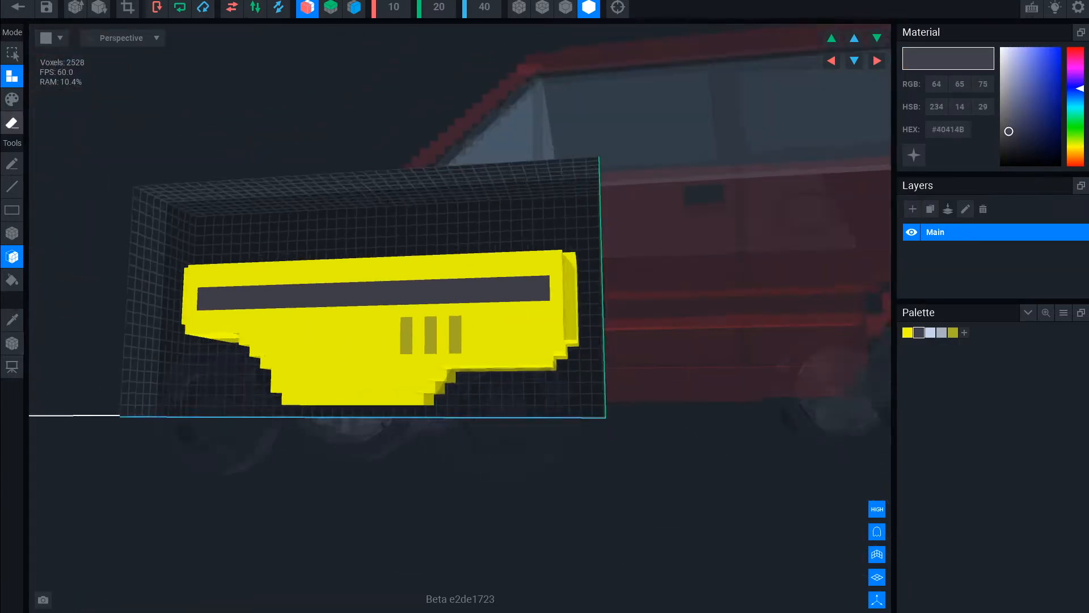
# - Erase the bottom layer of voxels beneath the rear section and trim the rear side of the central block
pyautogui.scroll(3, 443, 346)
pyautogui.press('e')
pyautogui.click(417, 398)
pyautogui.moveTo(418, 398)
pyautogui.mouseDown(button='right')
pyautogui.moveTo(406, 416)
pyautogui.moveTo(430, 401)
pyautogui.moveTo(445, 441)
pyautogui.moveTo(397, 404)
pyautogui.moveTo(435, 422)
pyautogui.moveTo(426, 401)
pyautogui.mouseUp(button='right')
pyautogui.click(431, 401)
pyautogui.scroll(2, 445, 440)
pyautogui.click(425, 373)
pyautogui.scroll(-4, 430, 420)
pyautogui.scroll(4, 438, 432)
pyautogui.click(406, 400)
pyautogui.click(430, 370)
pyautogui.moveTo(430, 370); pyautogui.dragTo(418, 389, button='right')
pyautogui.scroll(2, 418, 389)
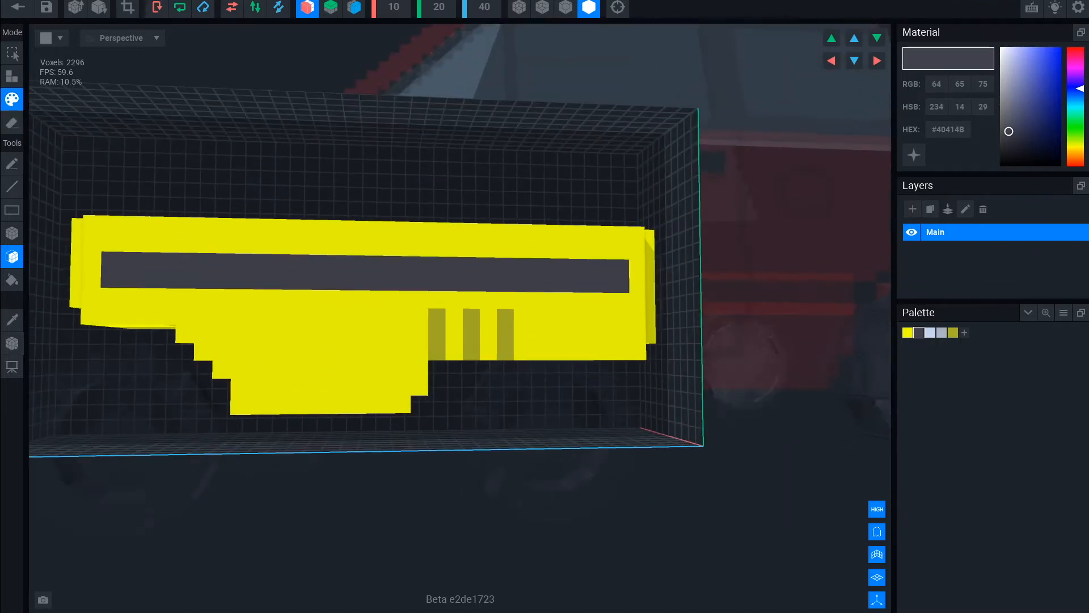
# - Paint the bottom voxels of the three side vents #F0FF00 yellow to shorten them
pyautogui.click(505, 352)
pyautogui.scroll(-2, 488, 354)
pyautogui.moveTo(397, 363); pyautogui.dragTo(420, 363, button='right')
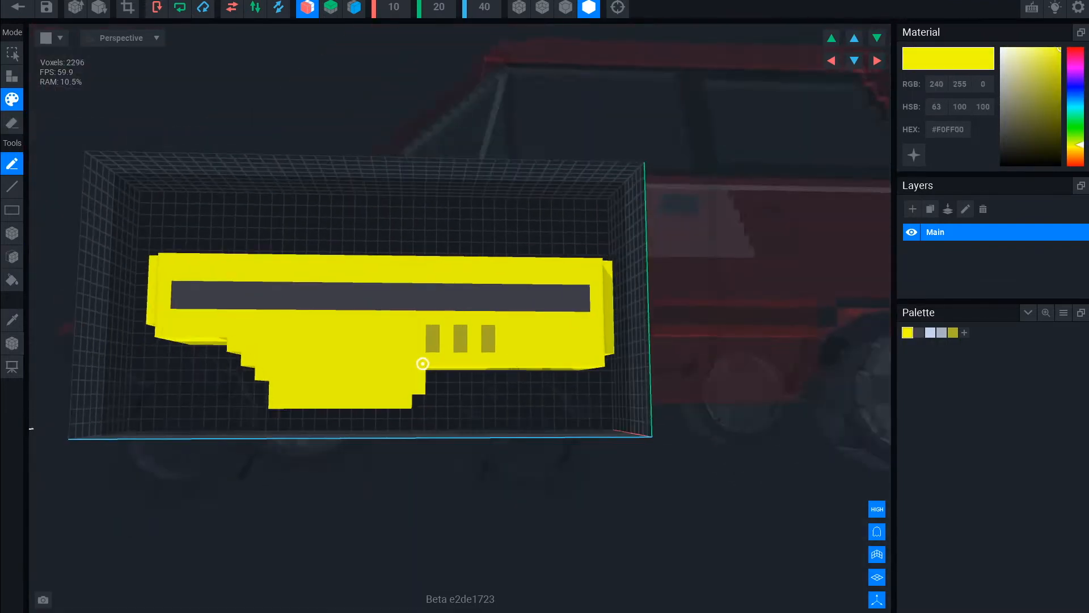
# - Erase the lower rear edges of the central block and rear section into steps and save mt_body_
pyautogui.press('e')
pyautogui.moveTo(435, 417)
pyautogui.mouseDown(button='right')
pyautogui.moveTo(415, 402)
pyautogui.moveTo(482, 423)
pyautogui.mouseUp(button='right')
pyautogui.scroll(-2, 482, 423)
pyautogui.click(17, 7)
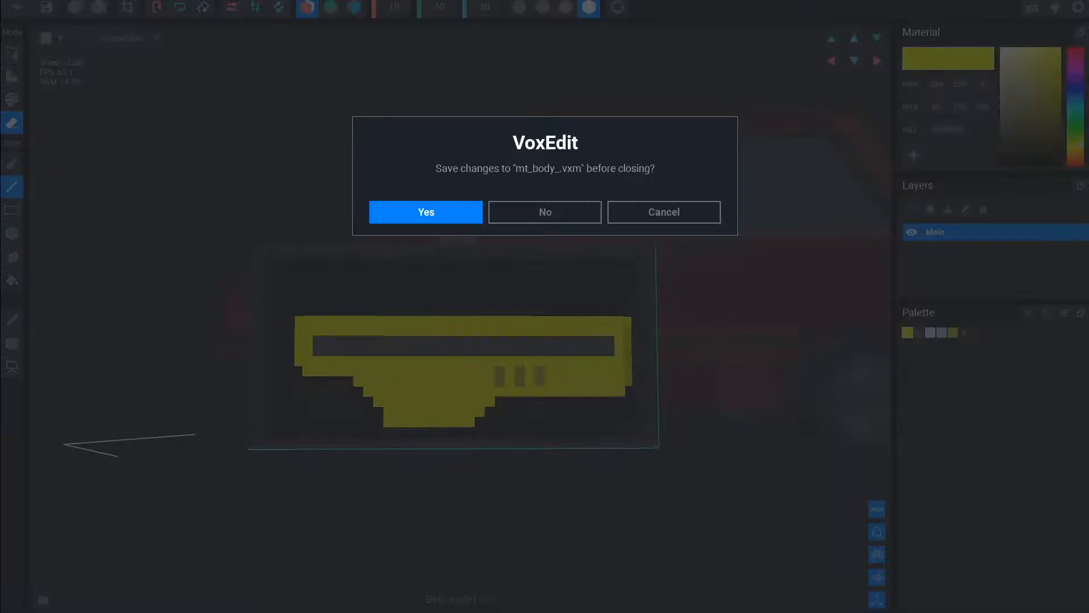
pyautogui.click(426, 212)
# - Collapse the honda_city, tire_1 and tire_2 nodes in the skeleton and select mt_body
pyautogui.scroll(2, 670, 371)
pyautogui.moveTo(675, 371); pyautogui.dragTo(657, 374, button='right')
pyautogui.click(29, 75)
pyautogui.click(41, 109)
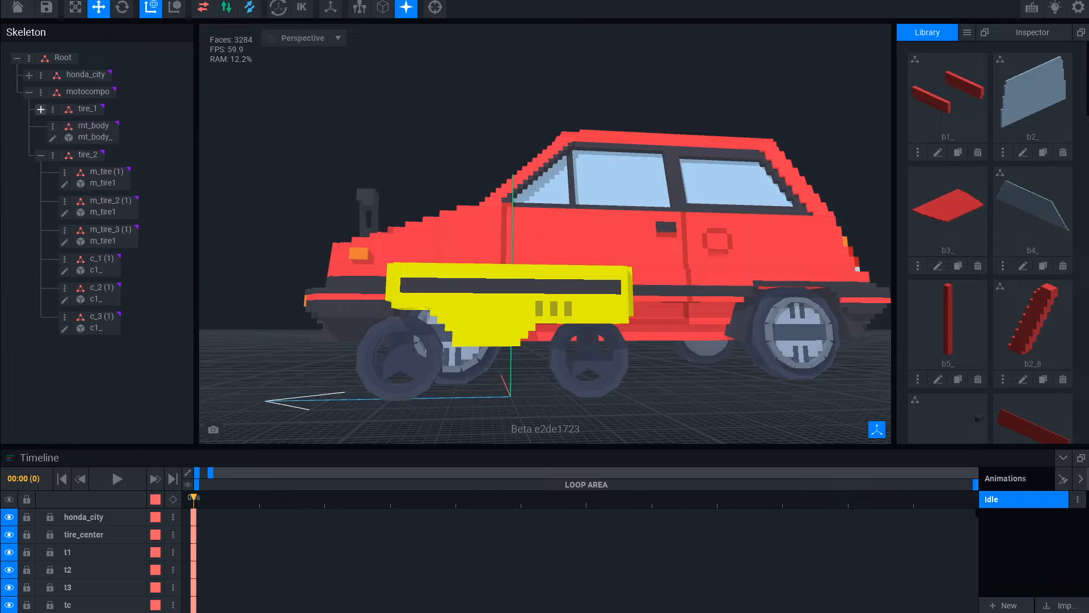
pyautogui.scroll(-2, 653, 375)
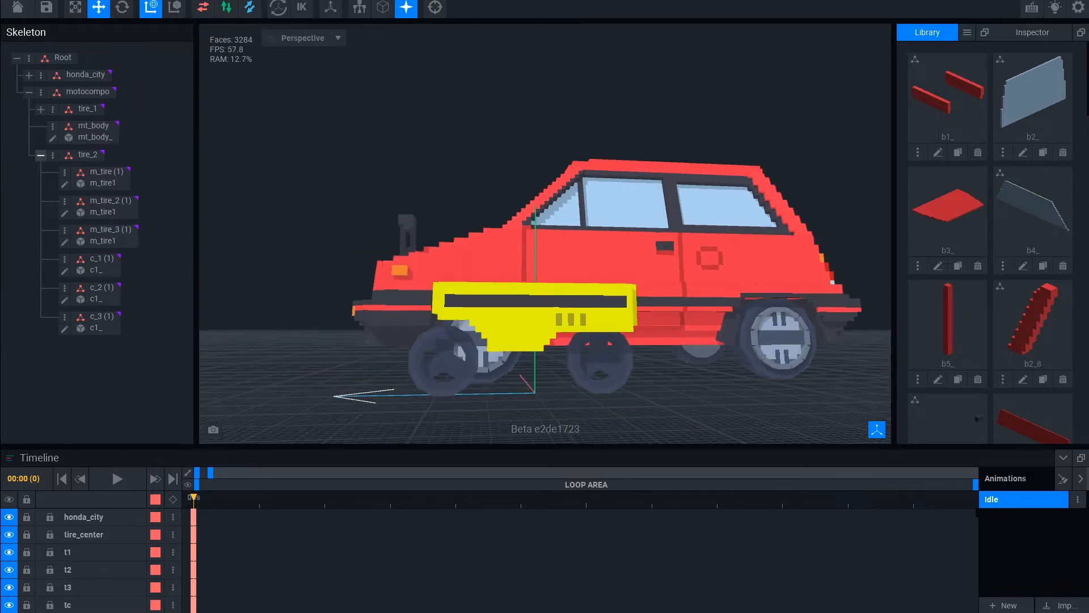
pyautogui.click(40, 155)
pyautogui.moveTo(82, 155); pyautogui.dragTo(83, 159)
pyautogui.click(91, 131)
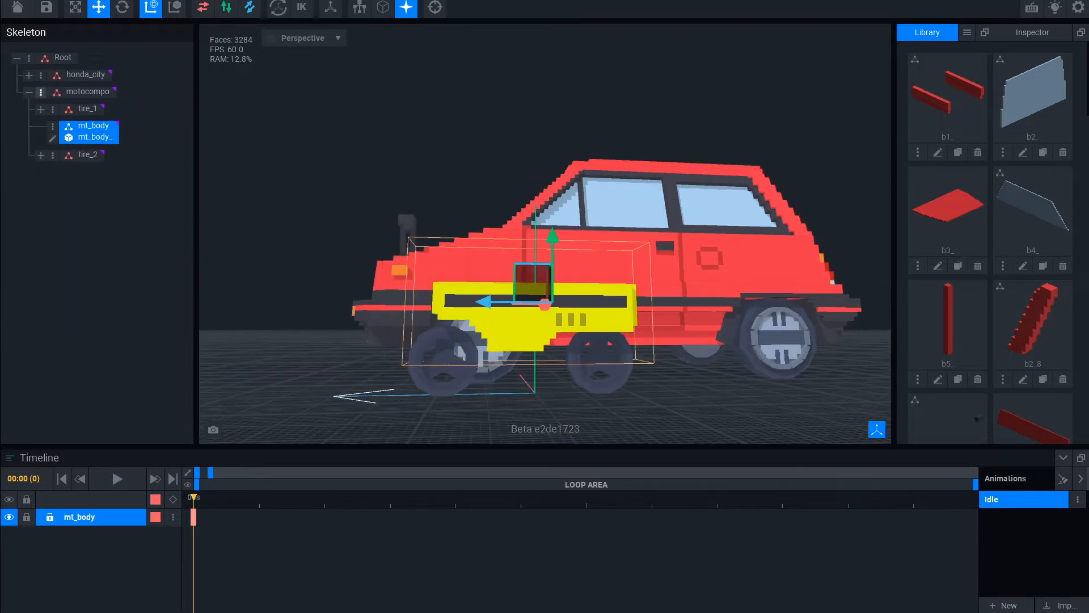
# - Create a node mt_body__ under motocompo, place mt_body inside it, and add a child node named parts_1
pyautogui.click(40, 93)
pyautogui.click(80, 103)
pyautogui.write('mt_body_')
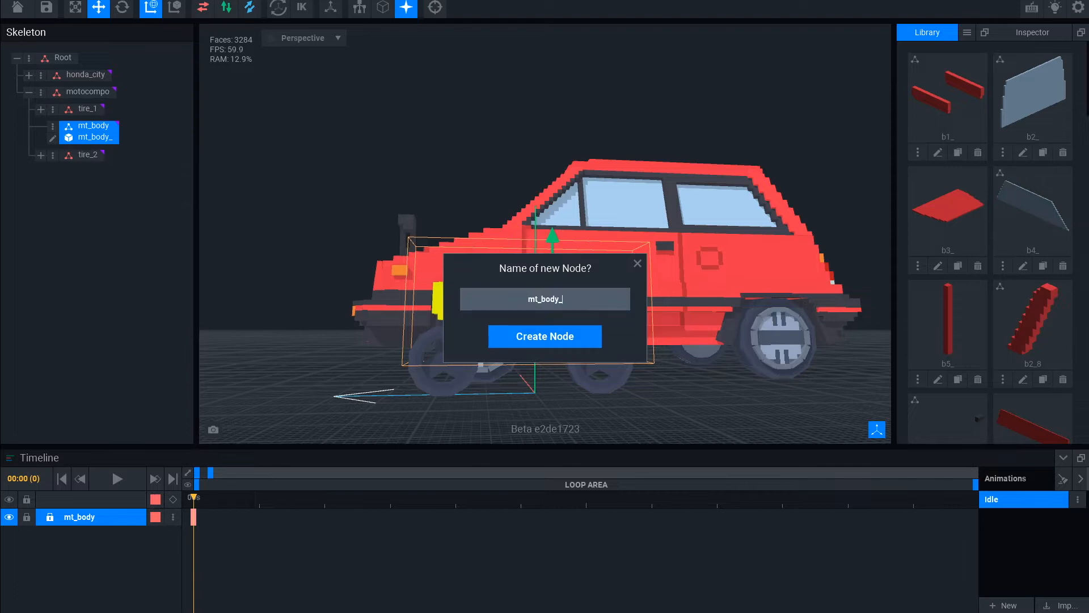
pyautogui.write('_')
pyautogui.press('Return')
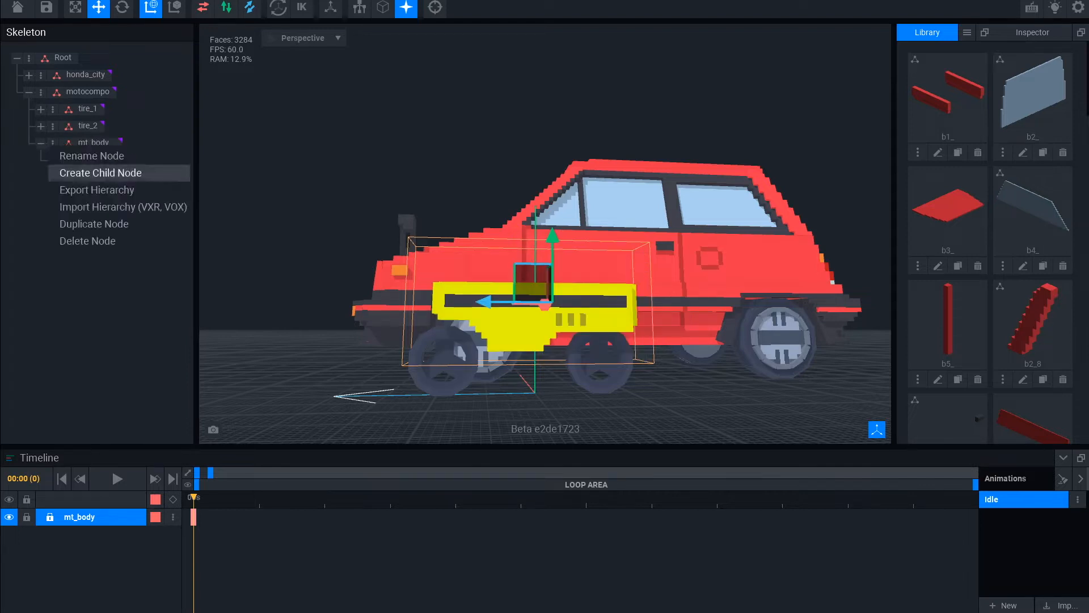
pyautogui.click(100, 172)
pyautogui.write('parts')
pyautogui.press('Return')
# - Create a new model named parts1_ and set its size to 4 × 10 × 15 voxels
pyautogui.click(967, 32)
pyautogui.click(1007, 38)
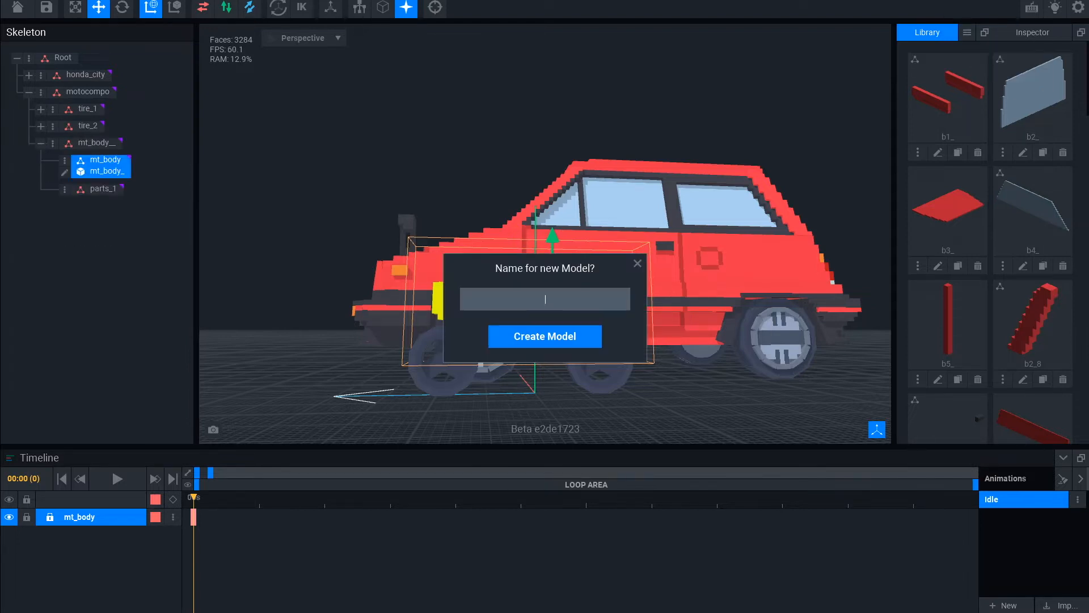
pyautogui.write('parts_1_')
pyautogui.press('Return')
pyautogui.scroll(-4, 458, 291)
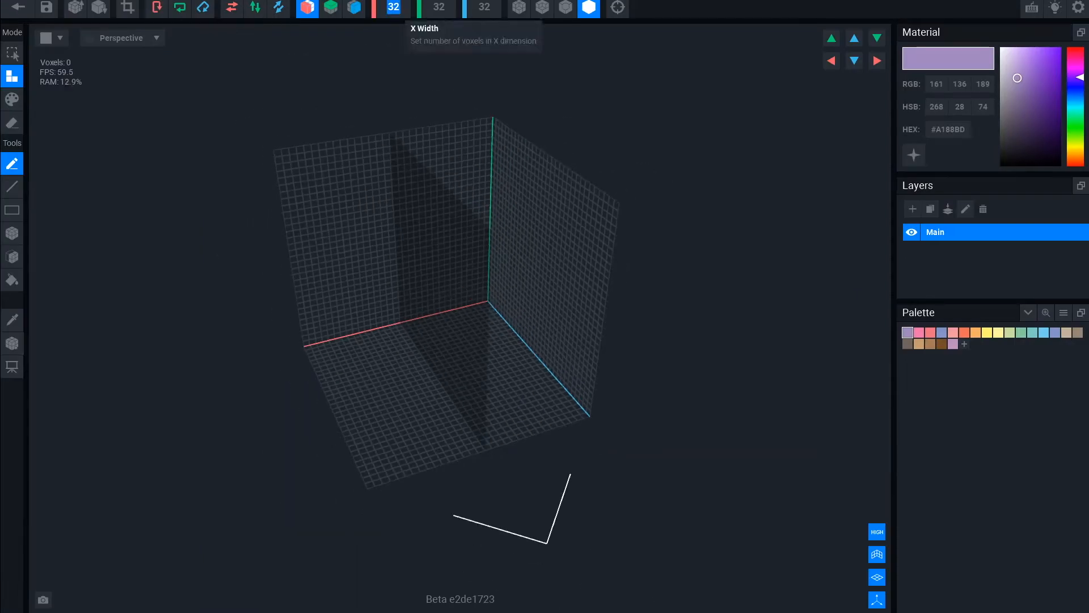
pyautogui.write('4')
pyautogui.press('Tab')
pyautogui.write('10')
pyautogui.press('Tab')
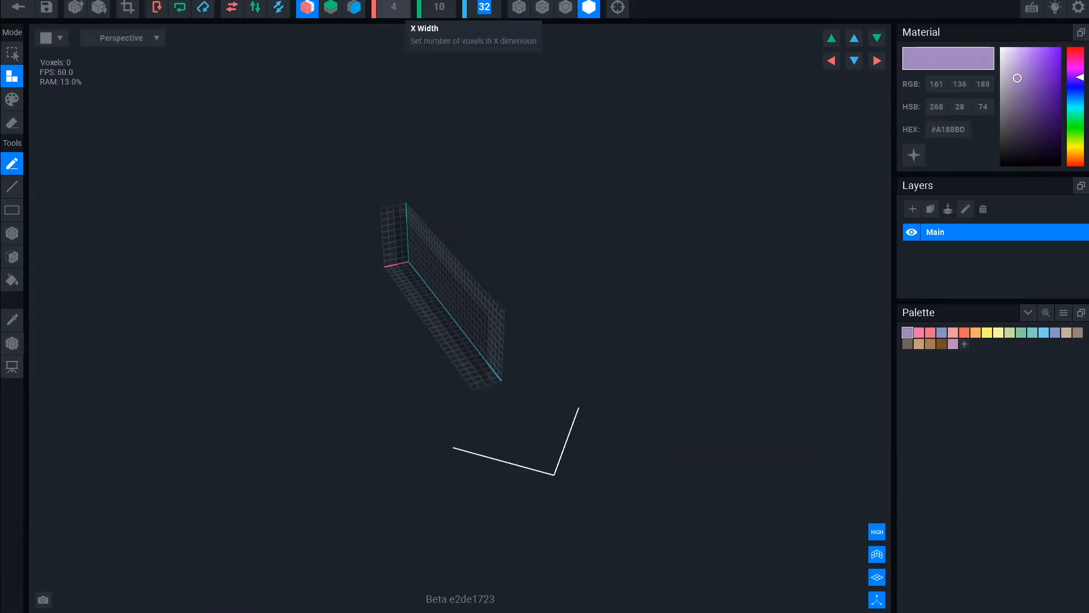
pyautogui.write('15')
pyautogui.press('Tab')
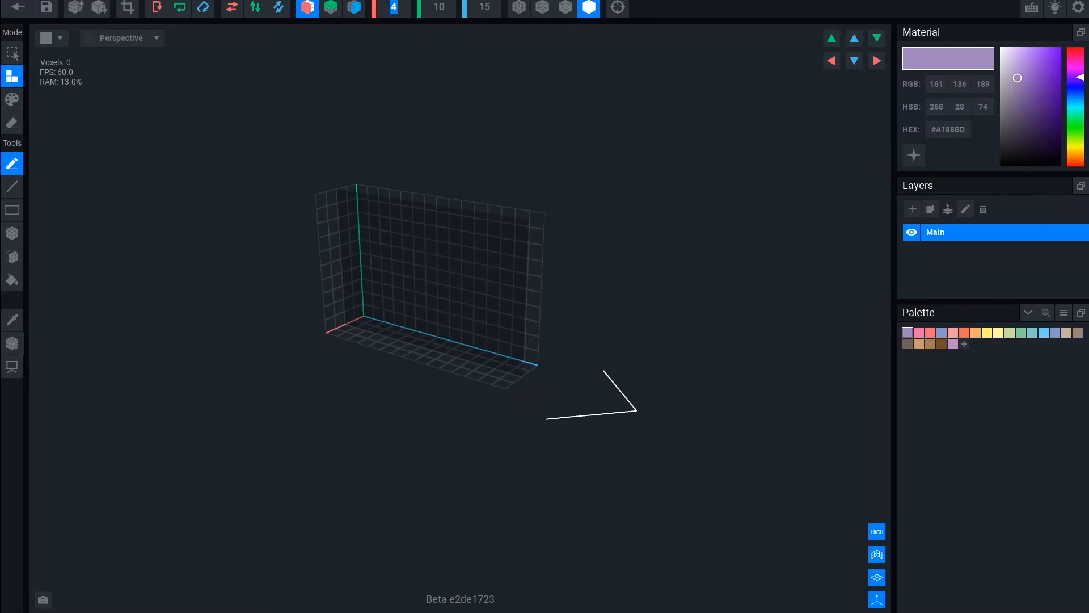
# - Save and reopen the empty parts1_ model and replace its palette with the single dark grey #40414B
pyautogui.click(18, 8)
pyautogui.click(426, 212)
pyautogui.moveTo(465, 239); pyautogui.dragTo(556, 241, button='right')
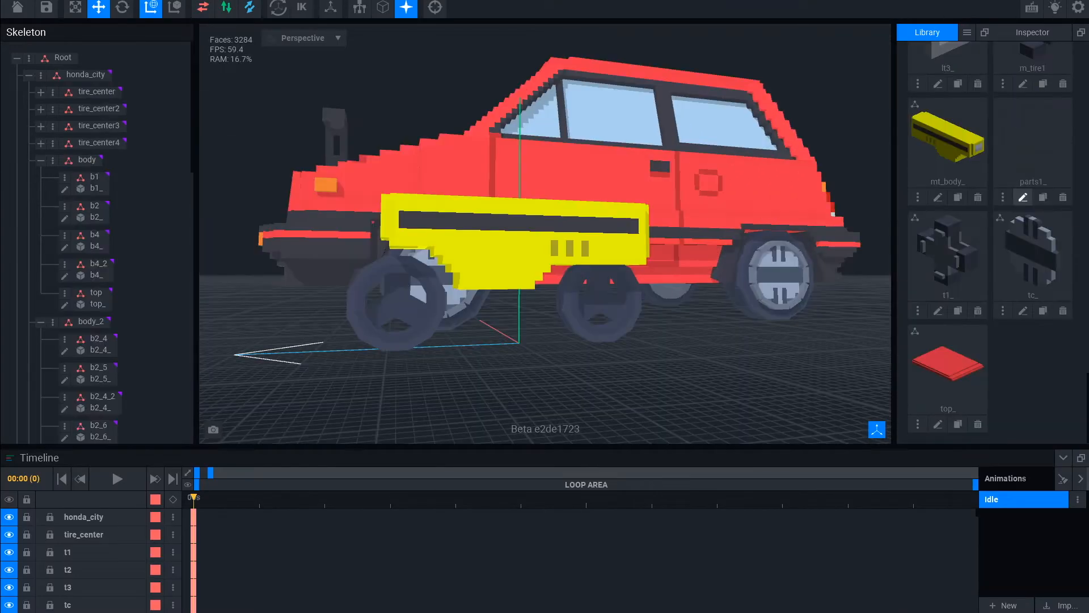
pyautogui.click(1023, 197)
pyautogui.click(1028, 313)
pyautogui.click(1029, 603)
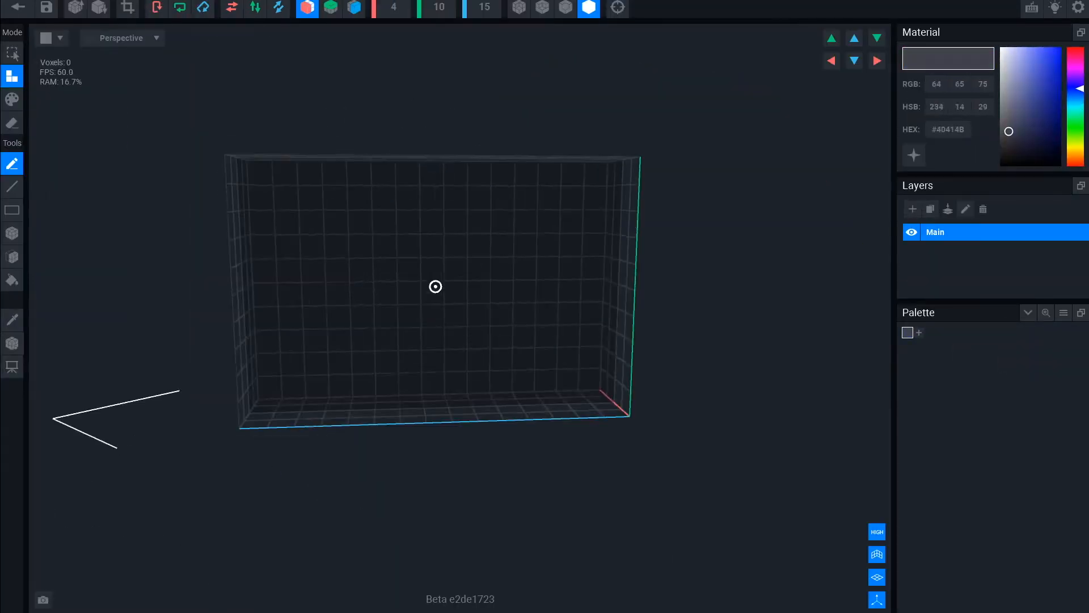
# - Build a #40414B bar 15 voxels long, 4 high and 2 thick midway up the parts1_ volume
pyautogui.moveTo(435, 284); pyautogui.dragTo(435, 284, button='right')
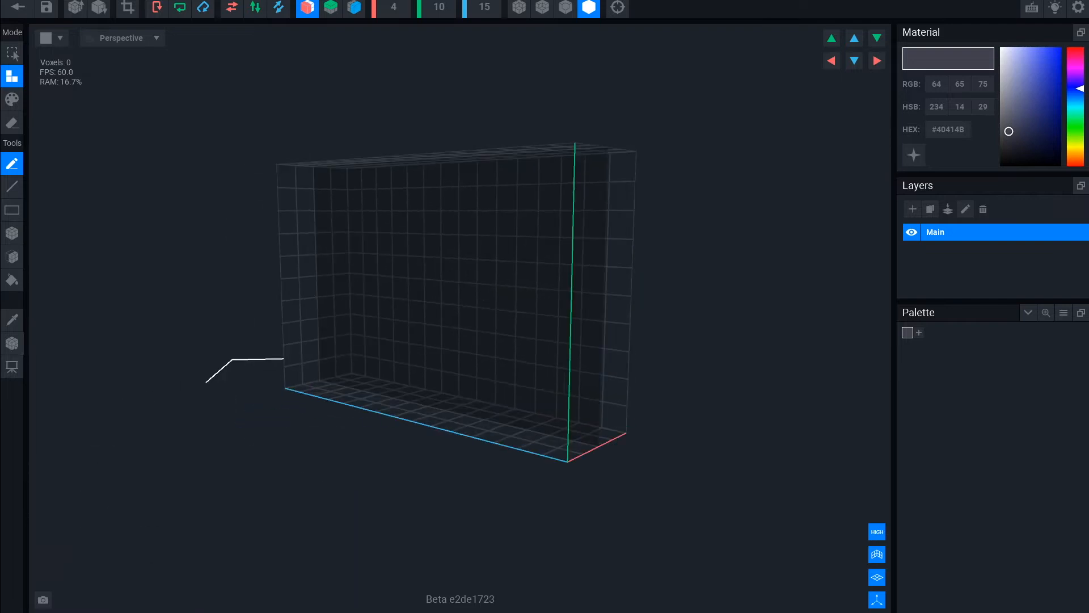
pyautogui.moveTo(419, 299); pyautogui.dragTo(574, 318)
pyautogui.moveTo(574, 319); pyautogui.dragTo(574, 318, button='right')
pyautogui.moveTo(574, 318); pyautogui.dragTo(605, 318)
pyautogui.moveTo(605, 318); pyautogui.dragTo(605, 318, button='right')
# - Move the parts1_ pivot to the middle of the bar's front end and save the model
pyautogui.click(12, 343)
pyautogui.moveTo(754, 363); pyautogui.dragTo(766, 364)
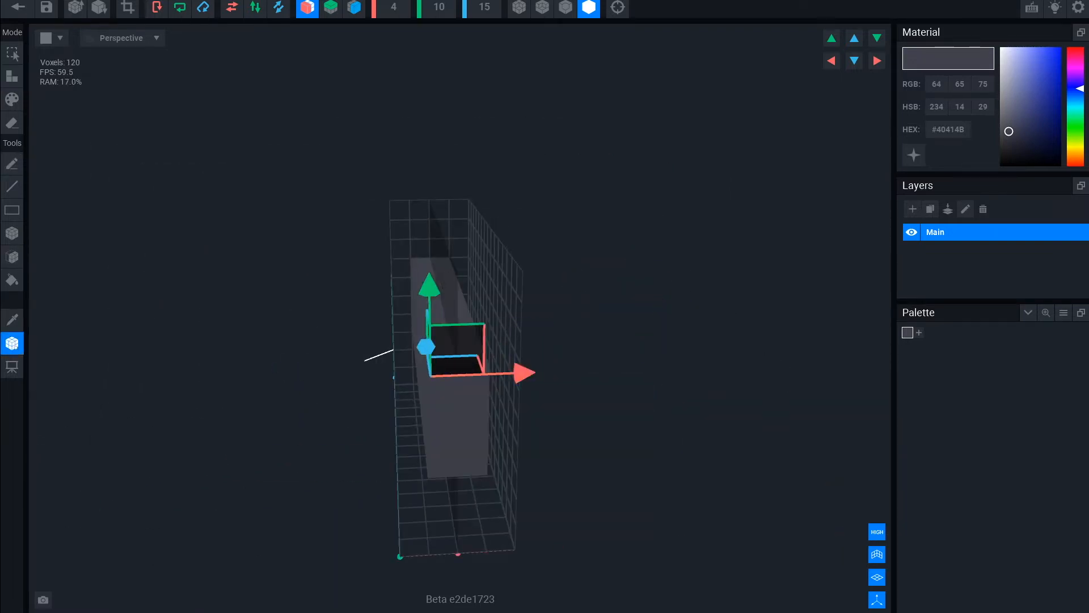
pyautogui.moveTo(261, 374); pyautogui.dragTo(363, 341, button='right')
pyautogui.moveTo(291, 333); pyautogui.dragTo(291, 237)
pyautogui.click(18, 7)
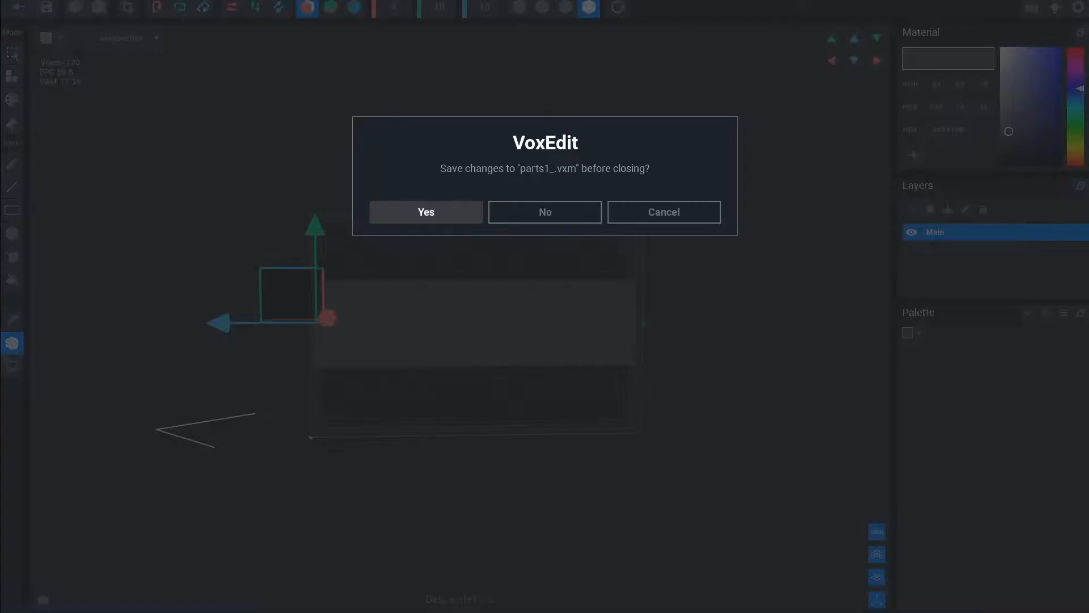
pyautogui.click(425, 212)
# - Collapse the honda_city node and assign the parts1_ model to the parts_1 node
pyautogui.click(29, 75)
pyautogui.click(103, 189)
pyautogui.scroll(-10, 990, 244)
pyautogui.scroll(-10, 1021, 170)
pyautogui.moveTo(1025, 138); pyautogui.dragTo(100, 189)
# - Move parts_1 backward and up so the bar sits beside the rear wheel beneath the yellow body
pyautogui.scroll(8, 766, 301)
pyautogui.moveTo(766, 301); pyautogui.dragTo(454, 210, button='right')
pyautogui.moveTo(404, 254); pyautogui.dragTo(435, 255)
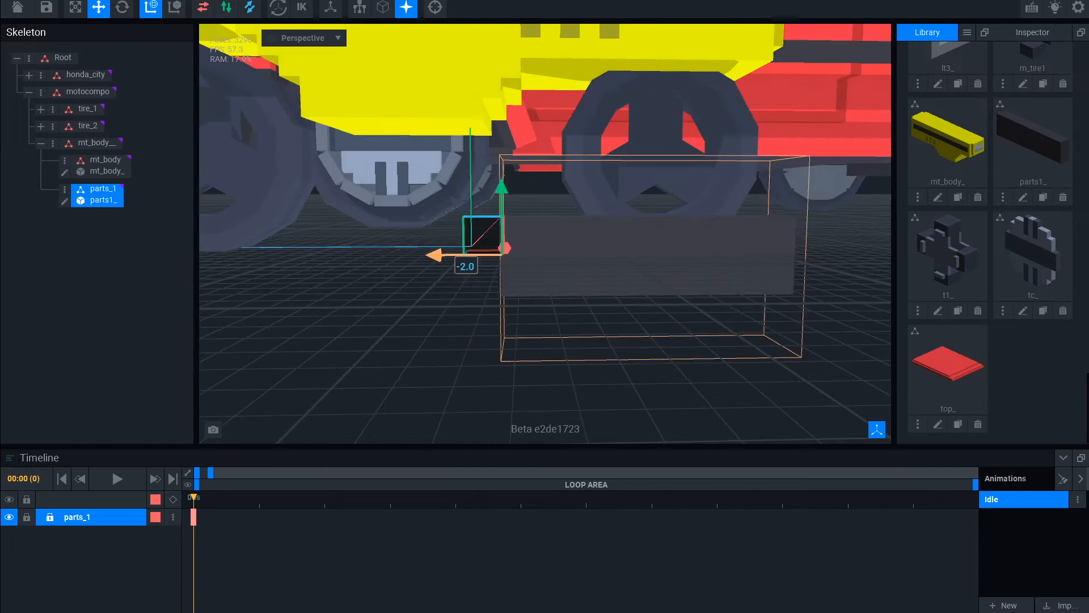
pyautogui.moveTo(502, 187); pyautogui.dragTo(502, 74)
pyautogui.click(624, 352)
pyautogui.scroll(-5, 567, 255)
pyautogui.moveTo(545, 244); pyautogui.dragTo(590, 272, button='right')
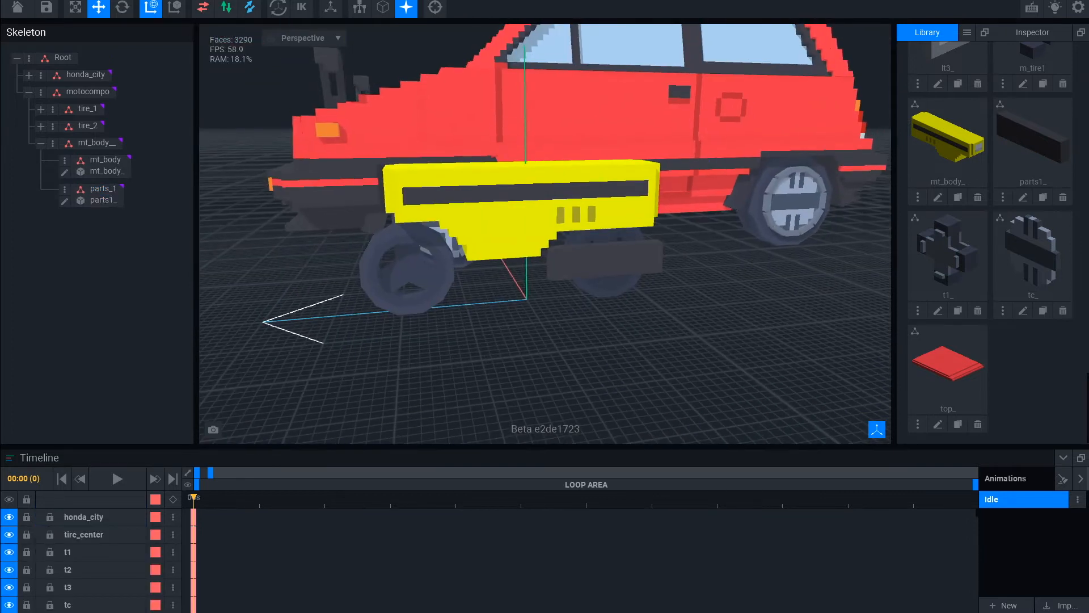
# - Erase the upper and lower corner voxels at both ends of the parts1_ bar and save the model
pyautogui.scroll(3, 591, 272)
pyautogui.moveTo(749, 298); pyautogui.dragTo(685, 306, button='right')
pyautogui.scroll(3, 685, 306)
pyautogui.click(471, 176)
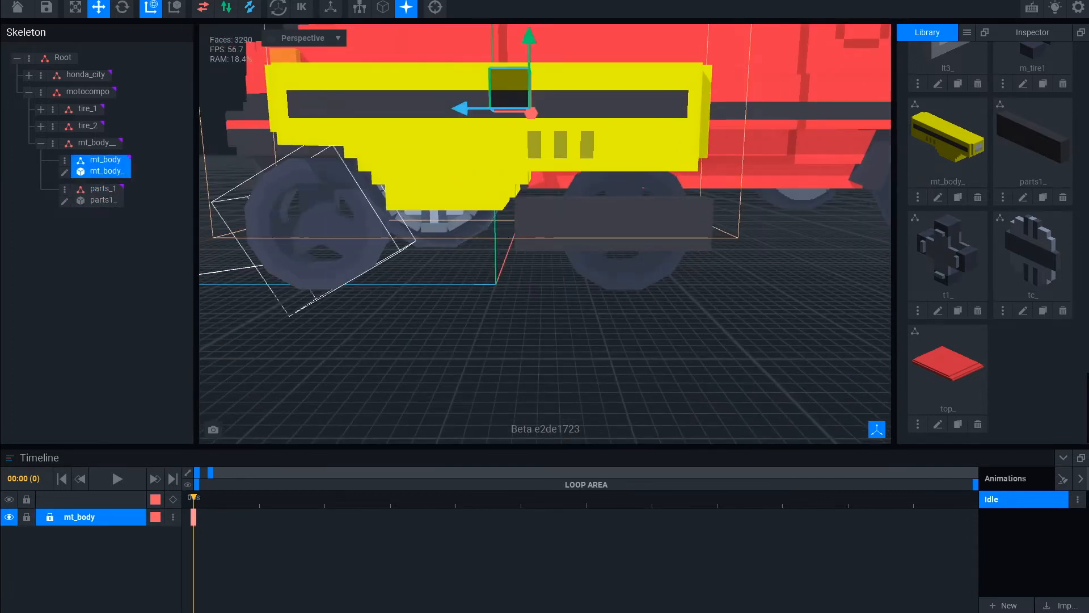
pyautogui.moveTo(601, 227); pyautogui.dragTo(641, 262, button='middle')
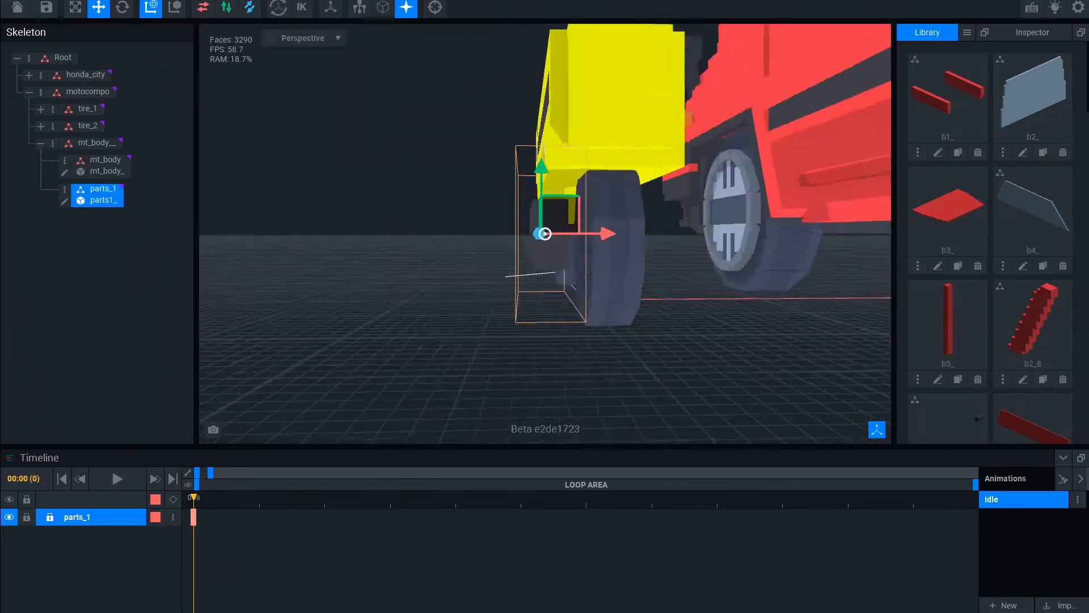
pyautogui.moveTo(691, 257); pyautogui.dragTo(545, 233, button='right')
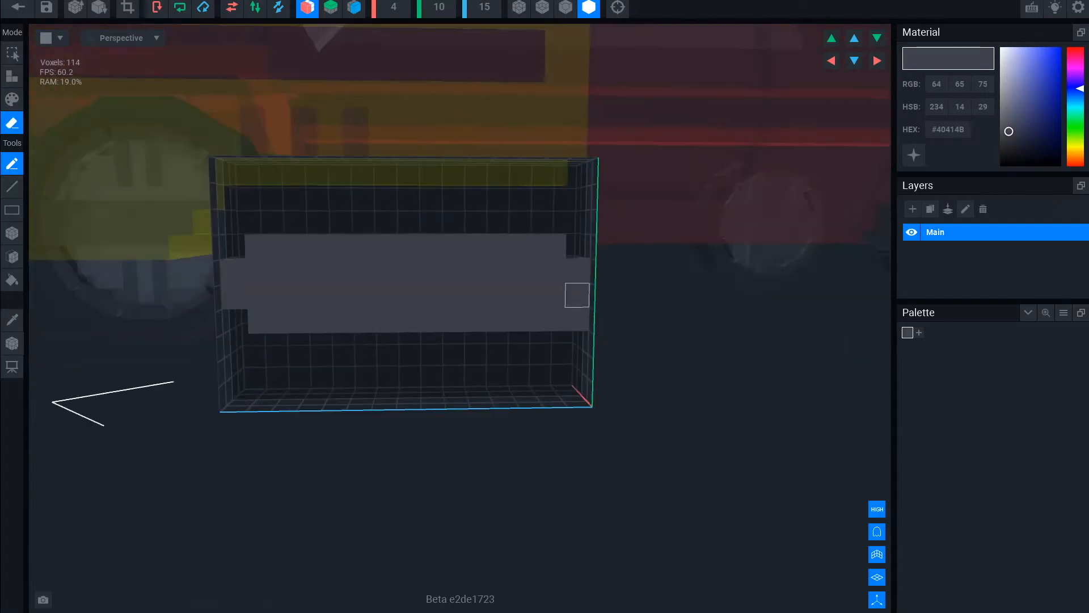
pyautogui.scroll(-2, 589, 331)
pyautogui.click(557, 245)
pyautogui.click(557, 319)
pyautogui.scroll(-4, 588, 331)
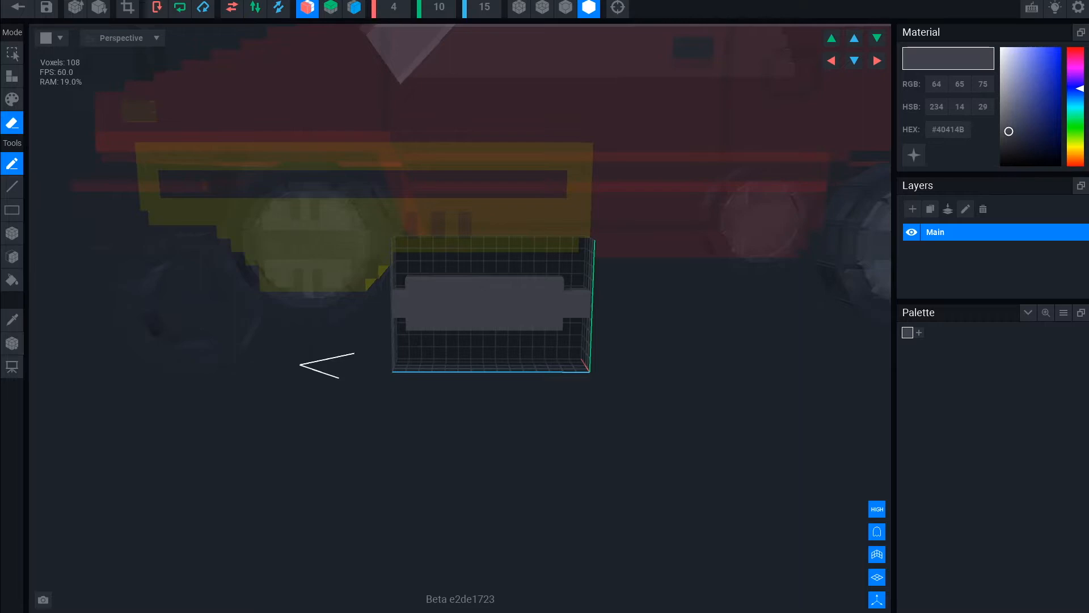
pyautogui.scroll(3, 588, 331)
pyautogui.click(17, 8)
pyautogui.click(425, 211)
# - Nudge the parts_1 bar into place behind the lower central block of the yellow body
pyautogui.scroll(10, 545, 256)
pyautogui.click(622, 334)
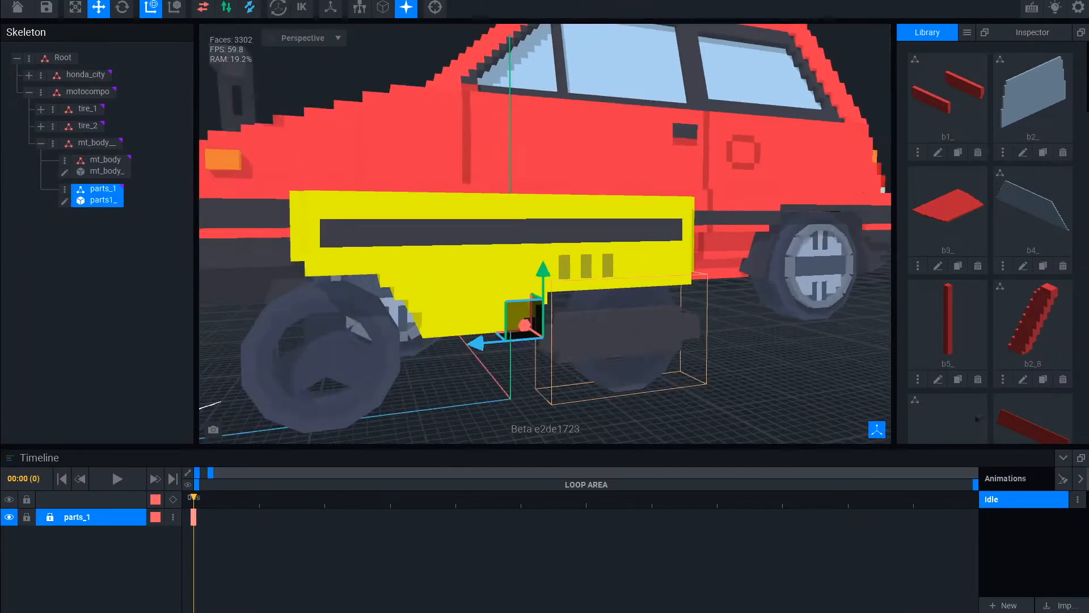
pyautogui.moveTo(457, 303); pyautogui.dragTo(446, 303)
pyautogui.click(760, 367)
pyautogui.scroll(2, 761, 368)
pyautogui.scroll(5, 665, 384)
pyautogui.click(613, 326)
pyautogui.moveTo(681, 255); pyautogui.dragTo(703, 272, button='right')
pyautogui.click(738, 317)
pyautogui.moveTo(744, 317); pyautogui.dragTo(686, 332, button='right')
pyautogui.scroll(-6, 686, 333)
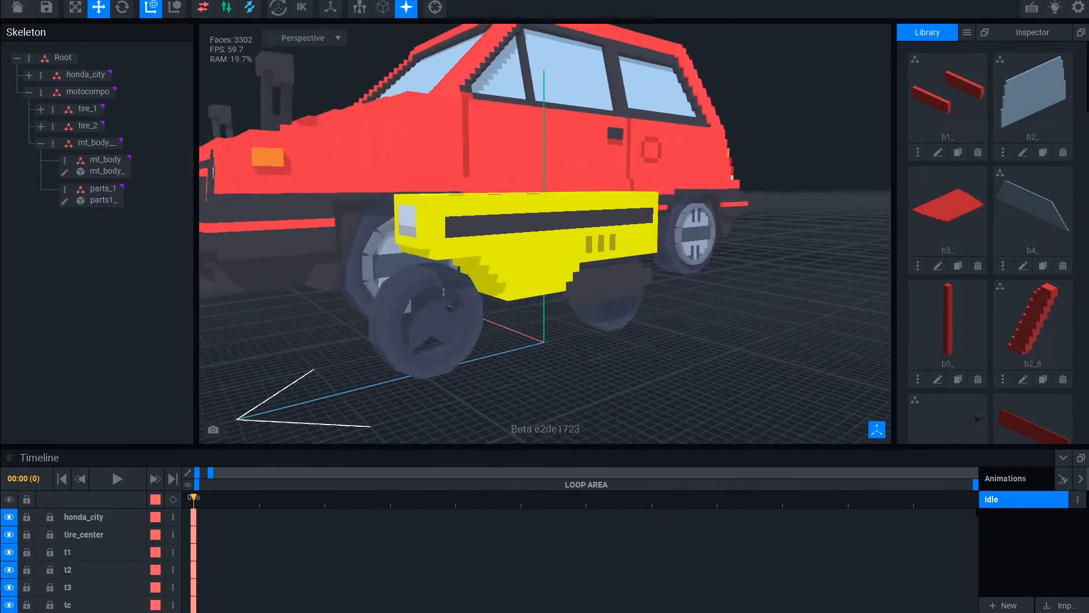
# - Open mt_body_ for editing and erase lines of voxels along the yellow body's edges to bevel its corners
pyautogui.scroll(2, 661, 307)
pyautogui.click(522, 227)
pyautogui.click(64, 172)
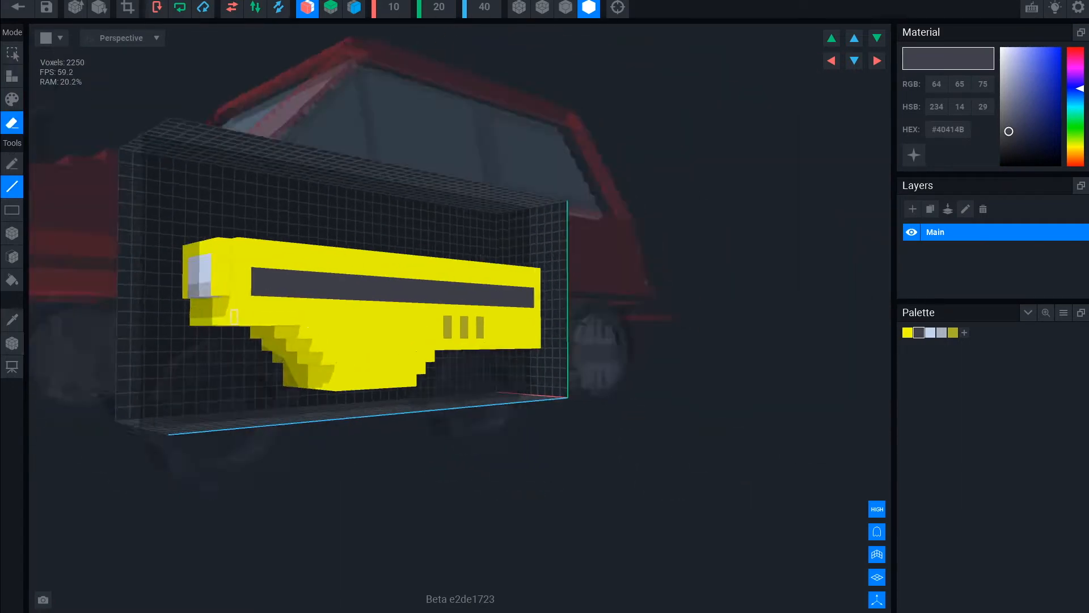
pyautogui.moveTo(426, 348); pyautogui.dragTo(587, 326, button='right')
pyautogui.moveTo(591, 297); pyautogui.dragTo(610, 297)
pyautogui.moveTo(567, 318); pyautogui.dragTo(590, 320, button='right')
pyautogui.moveTo(581, 325)
pyautogui.mouseDown()
pyautogui.moveTo(600, 326)
pyautogui.moveTo(597, 312)
pyautogui.mouseUp()
pyautogui.moveTo(573, 318)
pyautogui.mouseDown(button='right')
pyautogui.moveTo(555, 367)
pyautogui.moveTo(571, 353)
pyautogui.moveTo(582, 366)
pyautogui.mouseUp(button='right')
pyautogui.scroll(-2, 555, 368)
pyautogui.scroll(2, 568, 355)
# - Add red and orange #FC871D swatches to the mt_body_ palette and paint the tail light on the rear face
pyautogui.click(964, 332)
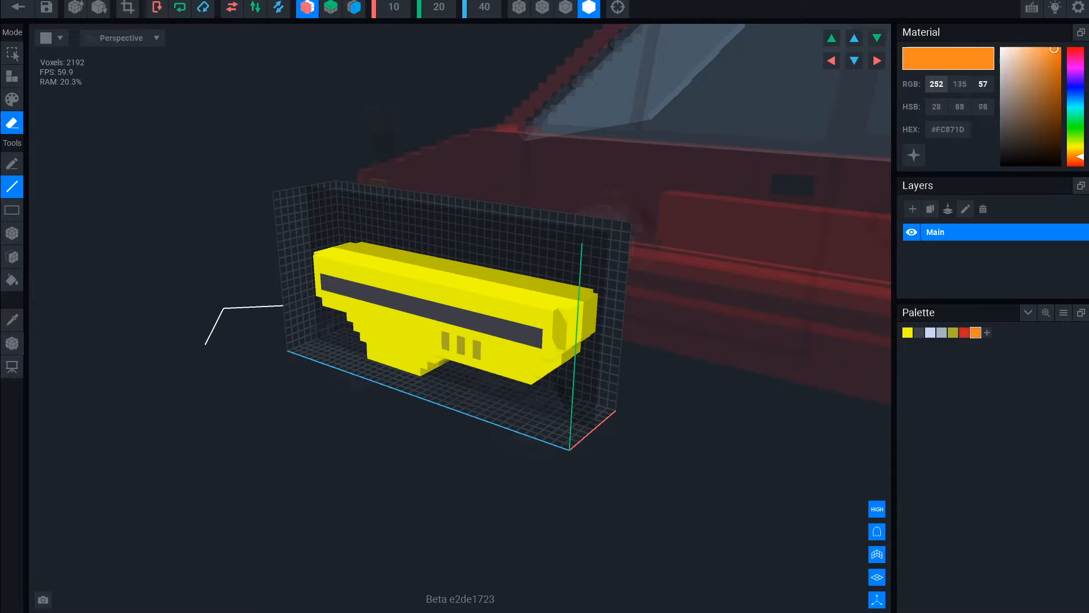
pyautogui.moveTo(607, 363); pyautogui.dragTo(539, 344, button='right')
pyautogui.click(12, 99)
pyautogui.click(12, 164)
pyautogui.moveTo(498, 288); pyautogui.dragTo(552, 289)
pyautogui.moveTo(499, 284)
pyautogui.mouseDown(button='right')
pyautogui.moveTo(534, 313)
pyautogui.moveTo(528, 300)
pyautogui.mouseUp(button='right')
# - Paint the orange turn signals at the body's rear corners beside the tail light and save mt_body_
pyautogui.click(976, 333)
pyautogui.moveTo(506, 287); pyautogui.dragTo(489, 282)
pyautogui.moveTo(489, 282); pyautogui.dragTo(523, 367, button='right')
pyautogui.scroll(-2, 522, 367)
pyautogui.scroll(2, 523, 368)
pyautogui.moveTo(530, 317); pyautogui.dragTo(499, 295, button='right')
pyautogui.moveTo(501, 237); pyautogui.dragTo(569, 233)
pyautogui.click(965, 332)
pyautogui.scroll(-3, 539, 255)
pyautogui.moveTo(511, 256); pyautogui.dragTo(630, 340, button='right')
pyautogui.scroll(2, 539, 258)
pyautogui.scroll(-3, 512, 344)
pyautogui.click(18, 7)
pyautogui.click(425, 212)
# - Move honda_city 85 units sideways, away from the scooter
pyautogui.scroll(3, 683, 353)
pyautogui.click(85, 75)
pyautogui.scroll(-5, 454, 273)
pyautogui.moveTo(431, 250); pyautogui.dragTo(567, 289, button='right')
pyautogui.moveTo(502, 220); pyautogui.dragTo(331, 218)
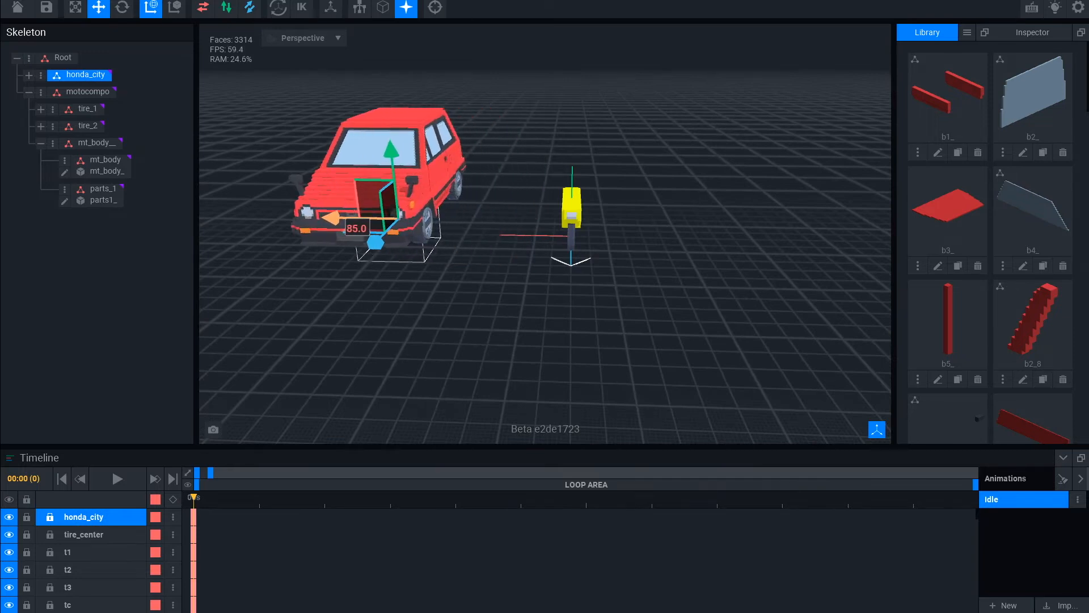
pyautogui.moveTo(545, 272); pyautogui.dragTo(544, 335, button='right')
pyautogui.click(657, 196)
pyautogui.click(681, 318)
pyautogui.scroll(3, 681, 307)
pyautogui.scroll(-5, 488, 318)
# - Shift honda_city further away from the scooter to leave its far side clear
pyautogui.click(85, 75)
pyautogui.moveTo(741, 321); pyautogui.dragTo(820, 324)
pyautogui.click(495, 278)
pyautogui.moveTo(545, 330); pyautogui.dragTo(477, 335, button='right')
pyautogui.scroll(5, 476, 335)
pyautogui.click(477, 352)
pyautogui.scroll(1, 477, 352)
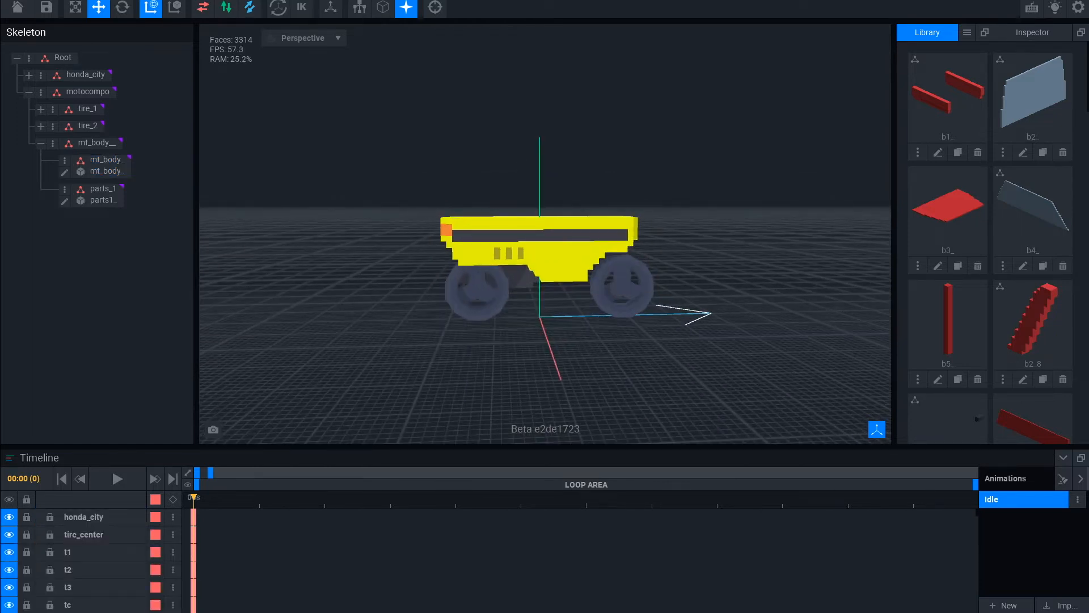
# - Add a child node named p2 under mt_body__
pyautogui.moveTo(544, 351); pyautogui.dragTo(710, 340, button='right')
pyautogui.scroll(-3, 544, 234)
pyautogui.scroll(3, 709, 340)
pyautogui.moveTo(545, 340); pyautogui.dragTo(681, 337, button='middle')
pyautogui.click(53, 143)
pyautogui.click(114, 172)
# - Create a new model named p2_ and set its size to 6 × 8 × 2 voxels
pyautogui.scroll(3, 424, 319)
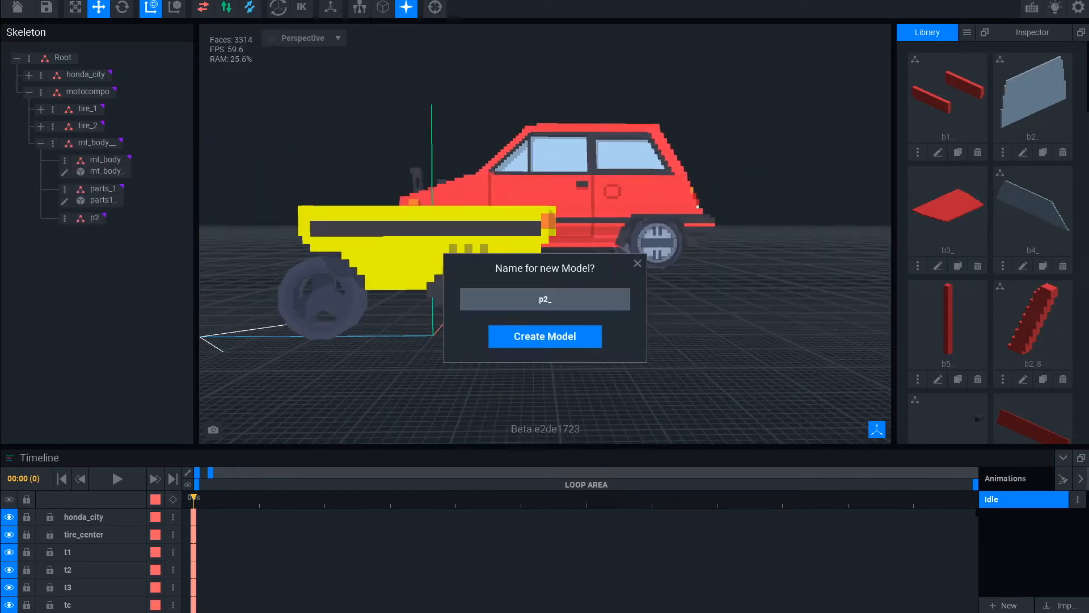
pyautogui.press('Return')
pyautogui.press('Tab')
pyautogui.write('8')
pyautogui.press('Tab')
pyautogui.write('2')
pyautogui.press('Tab')
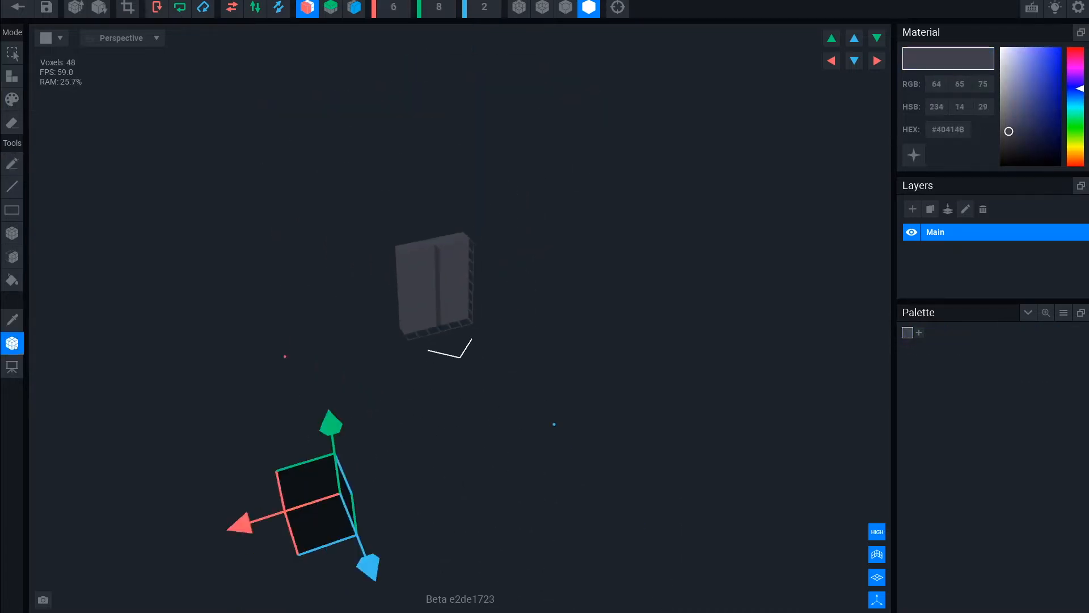
# - Bring the p2_ pivot in from outside the volume to the dark #40414B plate
pyautogui.moveTo(238, 523); pyautogui.dragTo(436, 461)
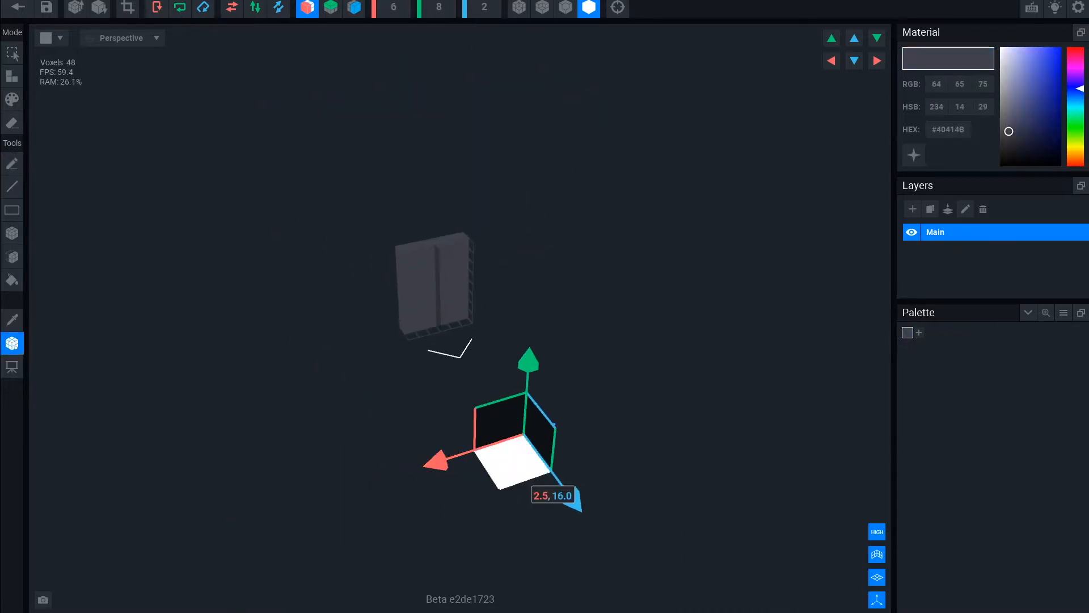
pyautogui.moveTo(563, 501); pyautogui.dragTo(473, 374)
pyautogui.scroll(5, 474, 374)
pyautogui.moveTo(474, 374); pyautogui.dragTo(573, 371, button='right')
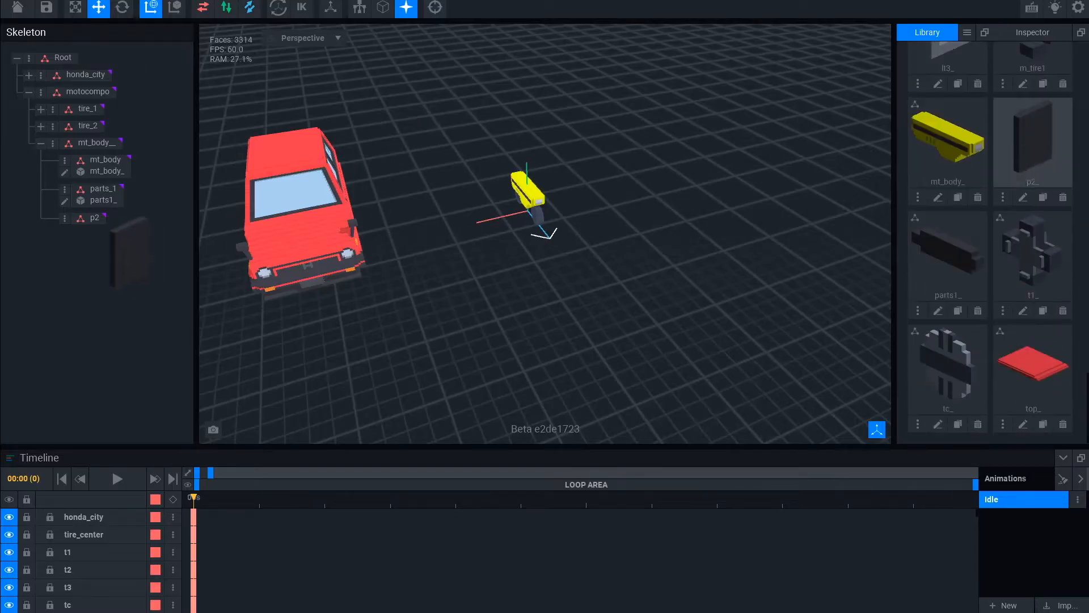
# - Assign the p2_ plate model to the p2 node under mt_body__
pyautogui.moveTo(91, 215); pyautogui.dragTo(94, 218)
pyautogui.moveTo(568, 273); pyautogui.dragTo(397, 199, button='right')
pyautogui.click(590, 363)
pyautogui.scroll(5, 567, 283)
pyautogui.moveTo(567, 284); pyautogui.dragTo(528, 284, button='right')
pyautogui.scroll(-3, 545, 267)
# - Move the p2 plate up and back against the rear underside of the yellow body, and open p2_ for editing
pyautogui.moveTo(553, 250); pyautogui.dragTo(586, 251)
pyautogui.moveTo(652, 272); pyautogui.dragTo(630, 284, button='right')
pyautogui.scroll(4, 630, 273)
pyautogui.moveTo(620, 214); pyautogui.dragTo(625, 68)
pyautogui.moveTo(681, 244)
pyautogui.mouseDown(button='right')
pyautogui.moveTo(706, 248)
pyautogui.moveTo(720, 283)
pyautogui.moveTo(670, 256)
pyautogui.mouseUp(button='right')
pyautogui.scroll(-4, 624, 273)
pyautogui.scroll(5, 653, 255)
pyautogui.moveTo(582, 121); pyautogui.dragTo(536, 119)
pyautogui.moveTo(608, 51); pyautogui.dragTo(606, 33)
pyautogui.moveTo(680, 238)
pyautogui.mouseDown(button='right')
pyautogui.moveTo(527, 226)
pyautogui.moveTo(670, 238)
pyautogui.mouseUp(button='right')
pyautogui.moveTo(484, 129); pyautogui.dragTo(510, 129)
pyautogui.press('Tab')
pyautogui.moveTo(511, 227); pyautogui.dragTo(624, 188, button='right')
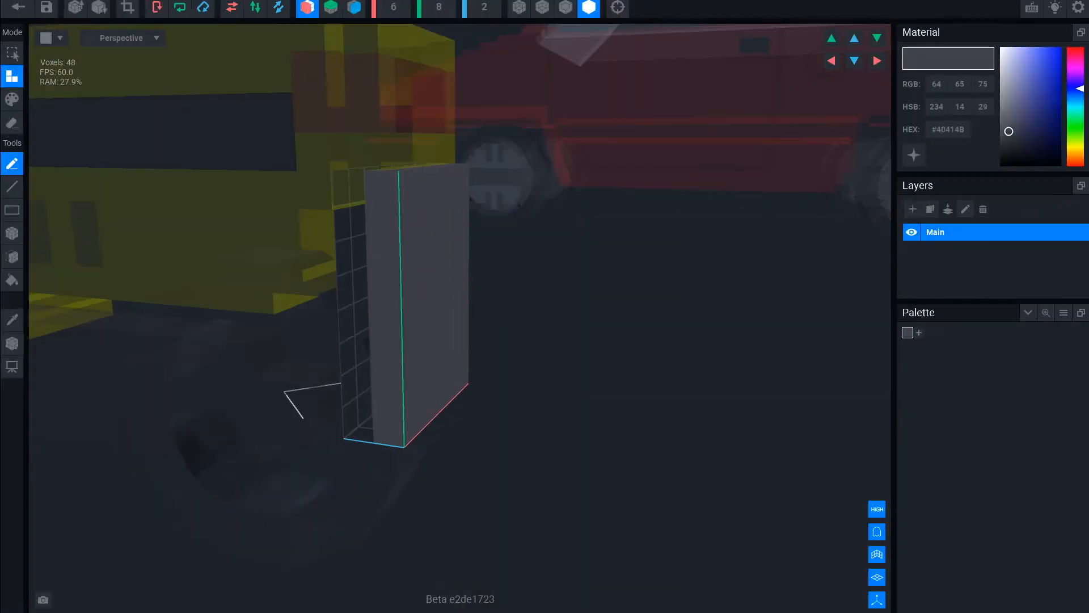
# - Rework the edges of the dark p2_ plate and save the model
pyautogui.moveTo(624, 273); pyautogui.dragTo(477, 255, button='right')
pyautogui.moveTo(320, 392)
pyautogui.mouseDown()
pyautogui.moveTo(472, 392)
pyautogui.moveTo(320, 363)
pyautogui.mouseUp()
pyautogui.moveTo(418, 304); pyautogui.dragTo(454, 304, button='right')
pyautogui.moveTo(338, 328); pyautogui.dragTo(462, 328)
pyautogui.moveTo(463, 303); pyautogui.dragTo(338, 304)
pyautogui.moveTo(454, 304)
pyautogui.mouseDown(button='right')
pyautogui.moveTo(418, 305)
pyautogui.moveTo(482, 301)
pyautogui.mouseUp(button='right')
pyautogui.scroll(-2, 418, 305)
pyautogui.press('Tab')
pyautogui.click(425, 212)
# - Rotate the p2 plate to a slight tilt behind the rear of the yellow body
pyautogui.scroll(5, 545, 234)
pyautogui.moveTo(545, 234); pyautogui.dragTo(590, 216, button='right')
pyautogui.press('e')
pyautogui.scroll(-3, 696, 307)
pyautogui.click(695, 307)
# - Add a node named p3 under mt_body__
pyautogui.moveTo(696, 306); pyautogui.dragTo(630, 352, button='right')
pyautogui.scroll(-3, 669, 346)
pyautogui.click(53, 143)
pyautogui.click(107, 171)
pyautogui.write('p3')
pyautogui.press('Return')
# - Create a new model named p3_ and set its size to 10 × 12 × 2 voxels
pyautogui.click(968, 32)
pyautogui.click(989, 44)
pyautogui.write('p')
pyautogui.press('Return')
pyautogui.click(394, 8)
pyautogui.write('10')
pyautogui.press('Tab')
pyautogui.write('12')
pyautogui.press('Tab')
pyautogui.write('2')
pyautogui.press('Return')
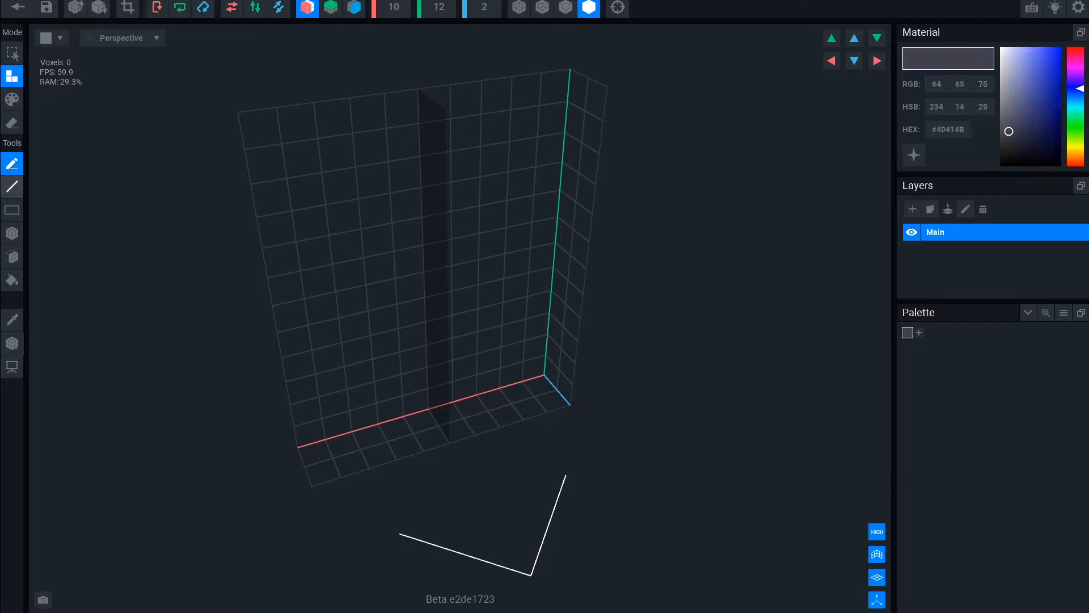
# - Draw an inverted-Y kickstand in dark #40414B and bring the model's pivot in from outside the volume
pyautogui.scroll(-3, 436, 287)
pyautogui.moveTo(561, 278); pyautogui.dragTo(435, 287, button='right')
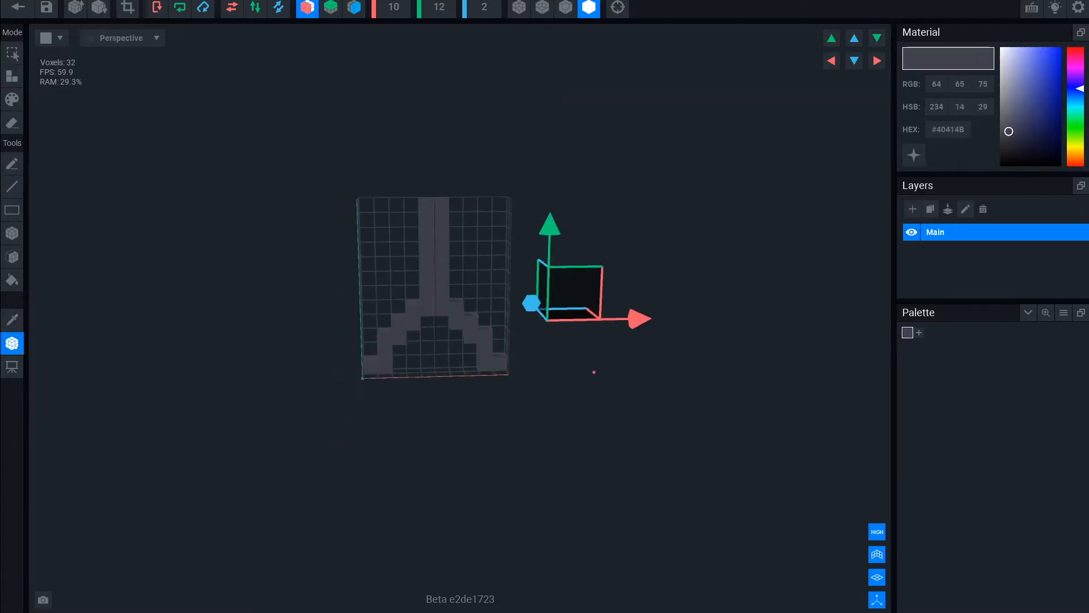
pyautogui.moveTo(545, 352); pyautogui.dragTo(602, 363, button='right')
pyautogui.moveTo(369, 334); pyautogui.dragTo(297, 297)
pyautogui.moveTo(437, 284); pyautogui.dragTo(424, 140)
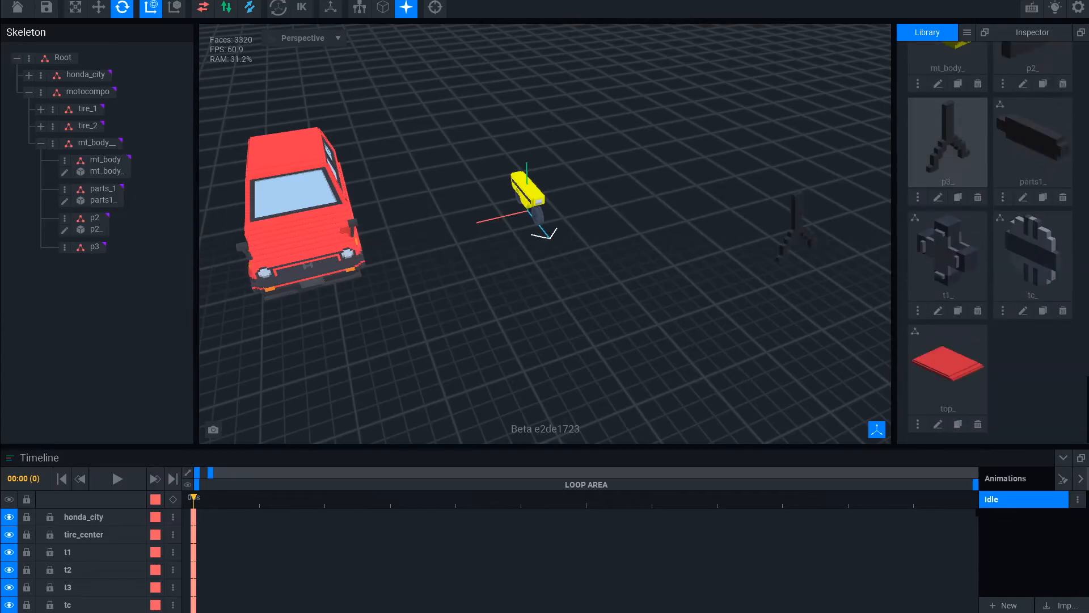
# - Assign the p3_ stand to the p3 node and place it beneath the middle of the yellow body
pyautogui.doubleClick(94, 247)
pyautogui.press('w')
pyautogui.moveTo(681, 351); pyautogui.dragTo(565, 350, button='right')
pyautogui.click(670, 363)
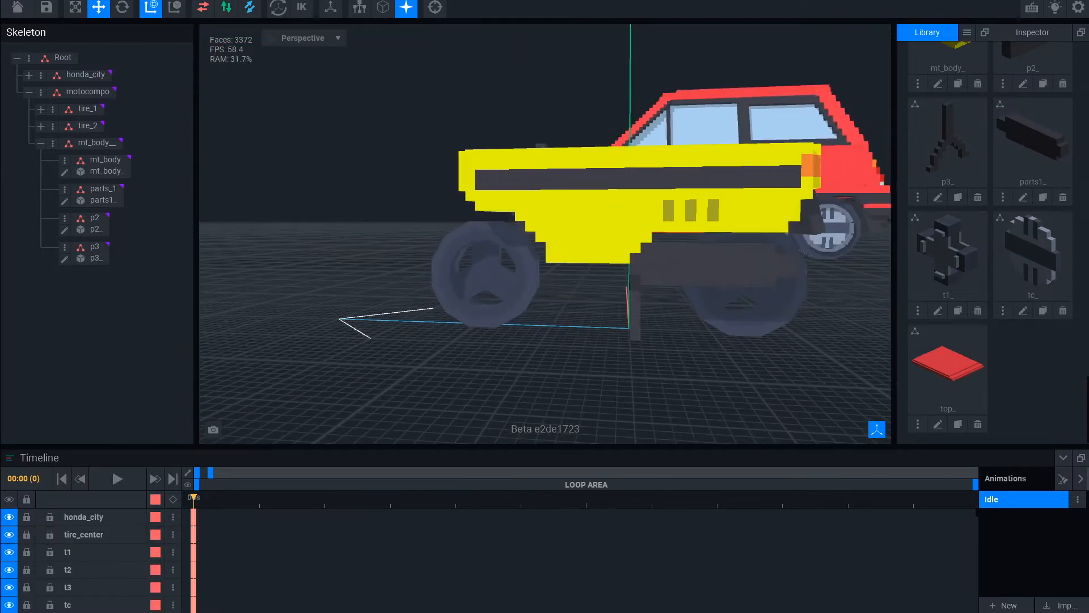
pyautogui.scroll(-3, 697, 360)
pyautogui.moveTo(698, 360); pyautogui.dragTo(703, 363, button='right')
pyautogui.scroll(3, 613, 335)
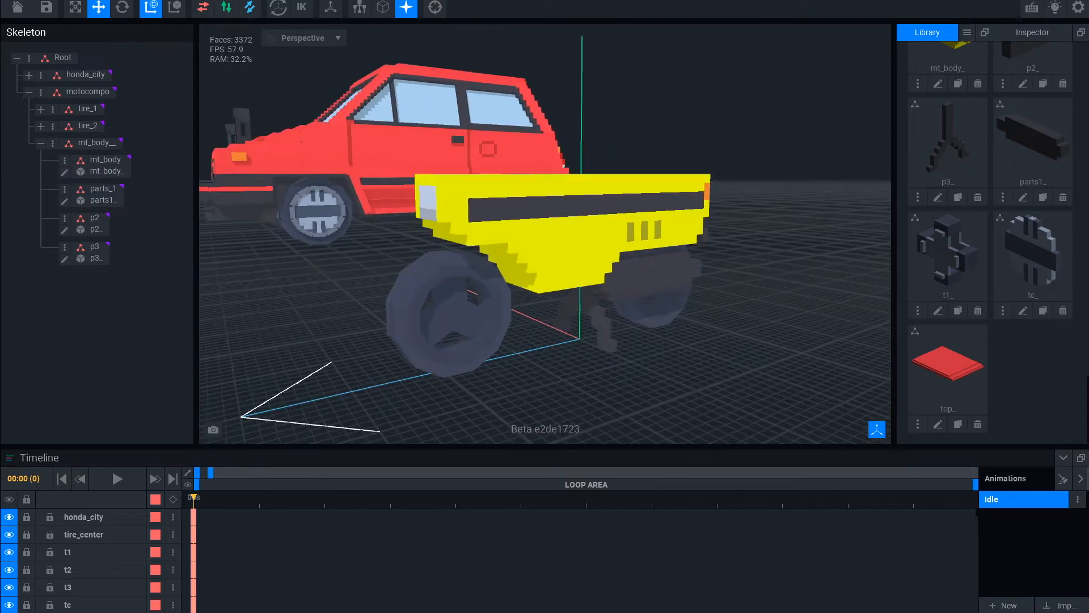
# - Open the p3_ kickstand for editing, then save it and return to the scooter assembly
pyautogui.doubleClick(603, 319)
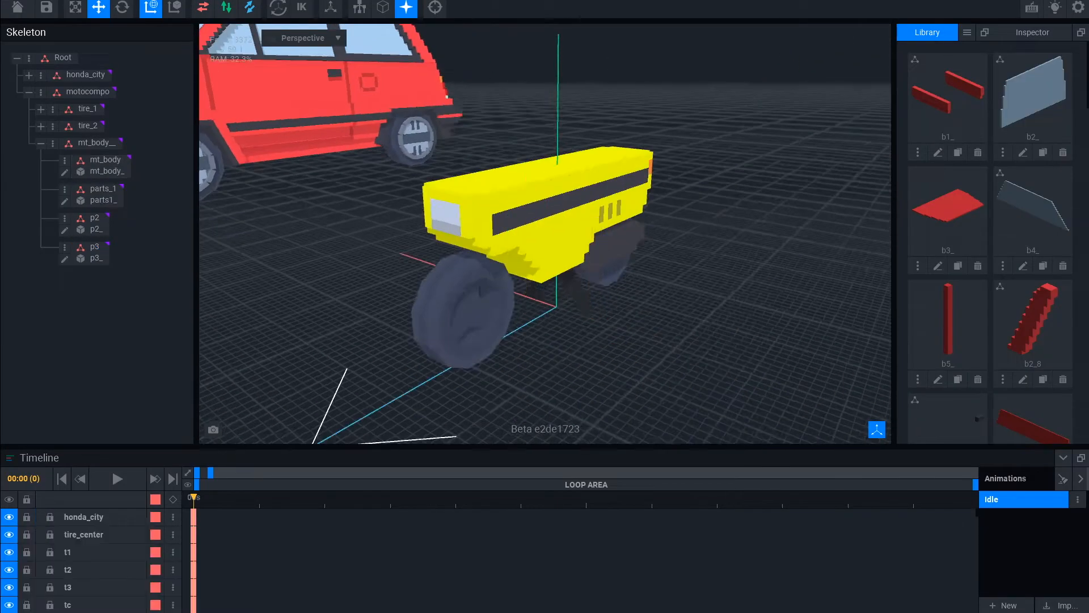
pyautogui.moveTo(732, 341); pyautogui.dragTo(771, 335, button='right')
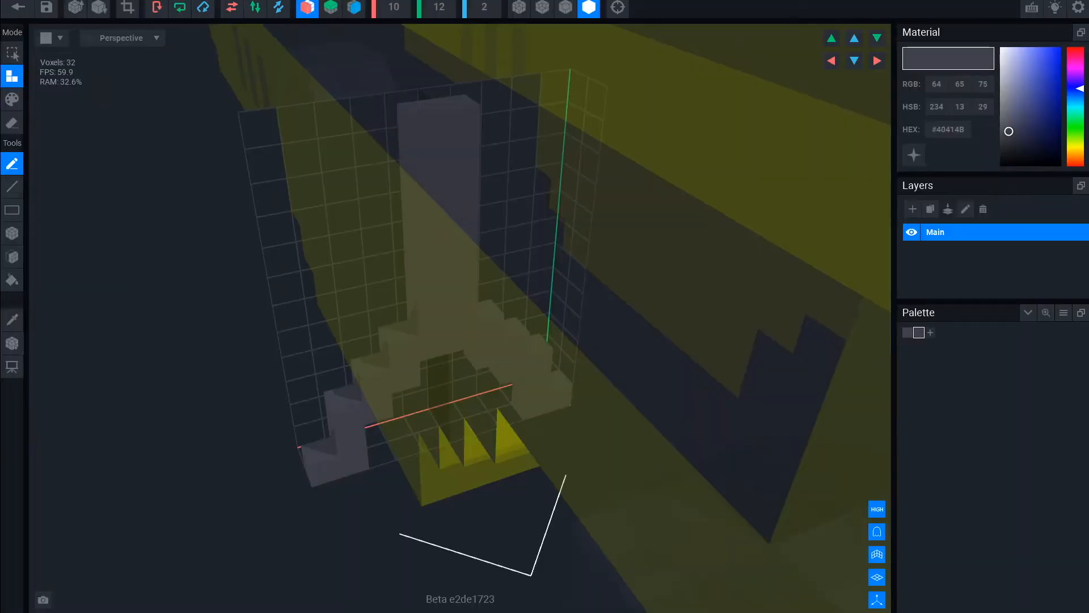
pyautogui.click(18, 7)
pyautogui.click(425, 212)
pyautogui.scroll(5, 613, 256)
pyautogui.click(800, 387)
pyautogui.moveTo(760, 380); pyautogui.dragTo(800, 387, button='right')
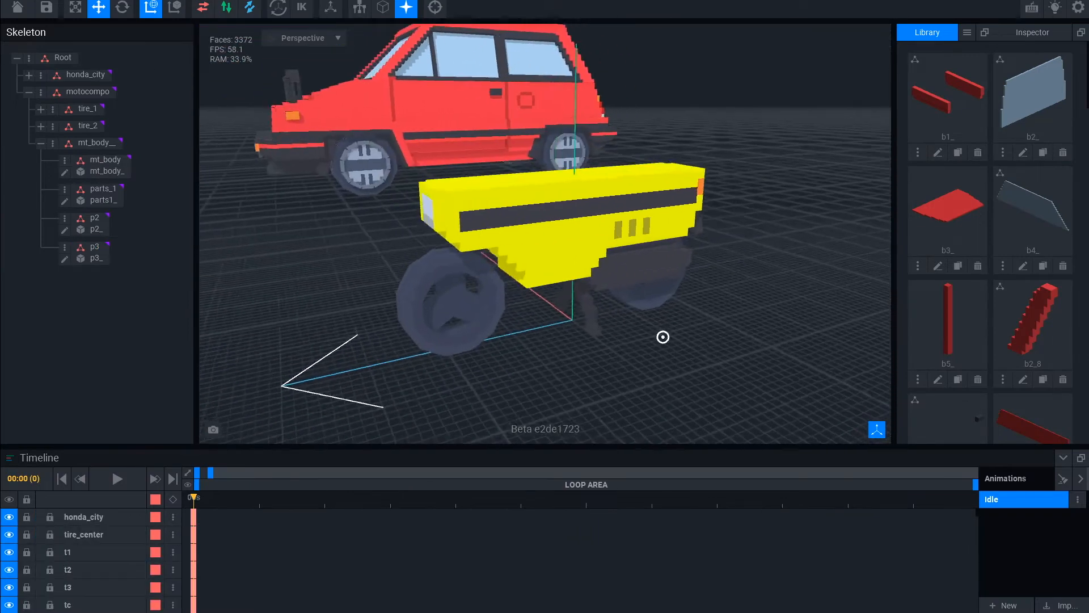
# - Raise the dark side part slightly against the underside of the yellow body
pyautogui.moveTo(663, 337); pyautogui.dragTo(662, 336, button='right')
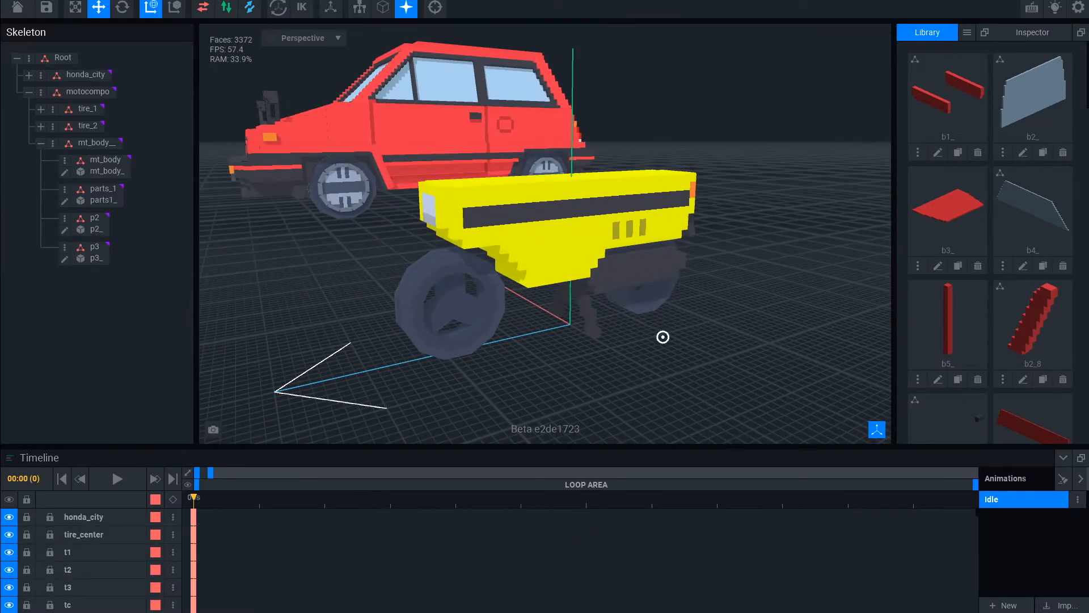
pyautogui.click(641, 270)
pyautogui.moveTo(588, 182); pyautogui.dragTo(587, 159)
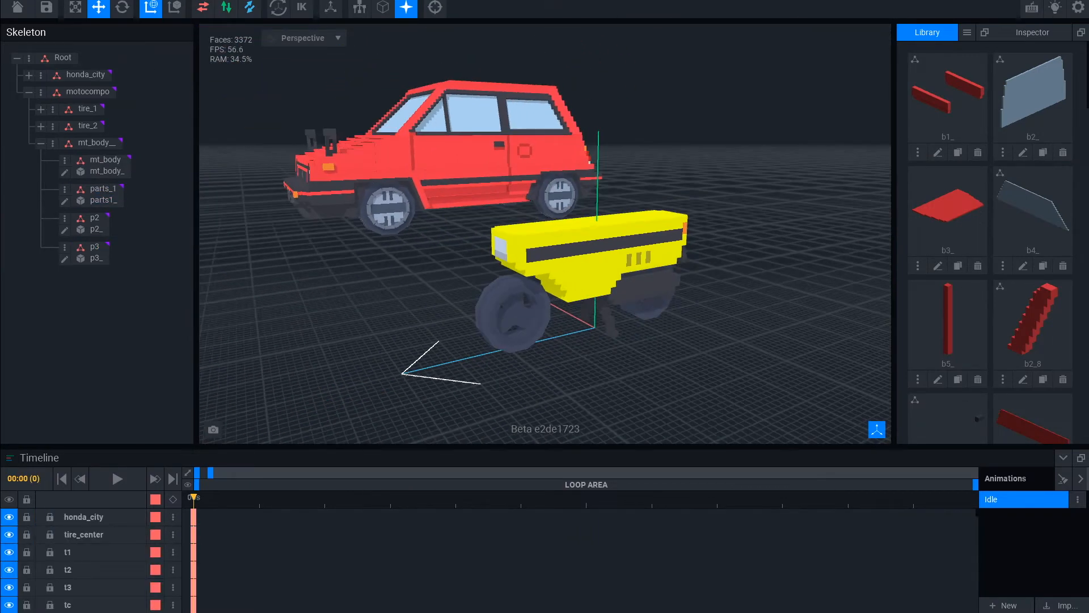
pyautogui.moveTo(747, 284); pyautogui.dragTo(754, 302, button='right')
pyautogui.scroll(3, 754, 301)
# - Open mt_body_ and erase a rectangular recess in its top near the headlight end
pyautogui.click(613, 292)
pyautogui.click(65, 172)
pyautogui.moveTo(488, 307); pyautogui.dragTo(539, 321, button='right')
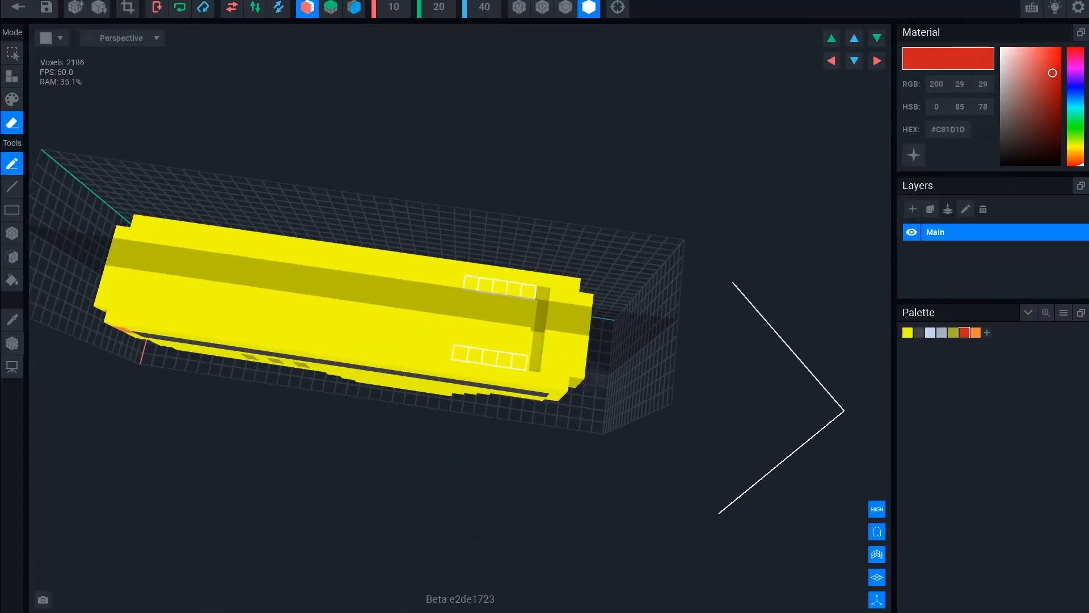
pyautogui.click(506, 337)
pyautogui.moveTo(506, 337)
pyautogui.mouseDown(button='right')
pyautogui.moveTo(488, 360)
pyautogui.moveTo(488, 316)
pyautogui.moveTo(457, 377)
pyautogui.mouseUp(button='right')
pyautogui.click(501, 346)
pyautogui.scroll(-3, 489, 316)
pyautogui.click(18, 8)
pyautogui.scroll(8, 601, 283)
pyautogui.moveTo(601, 284); pyautogui.dragTo(539, 291, button='right')
pyautogui.click(664, 242)
pyautogui.moveTo(664, 243); pyautogui.dragTo(670, 258, button='right')
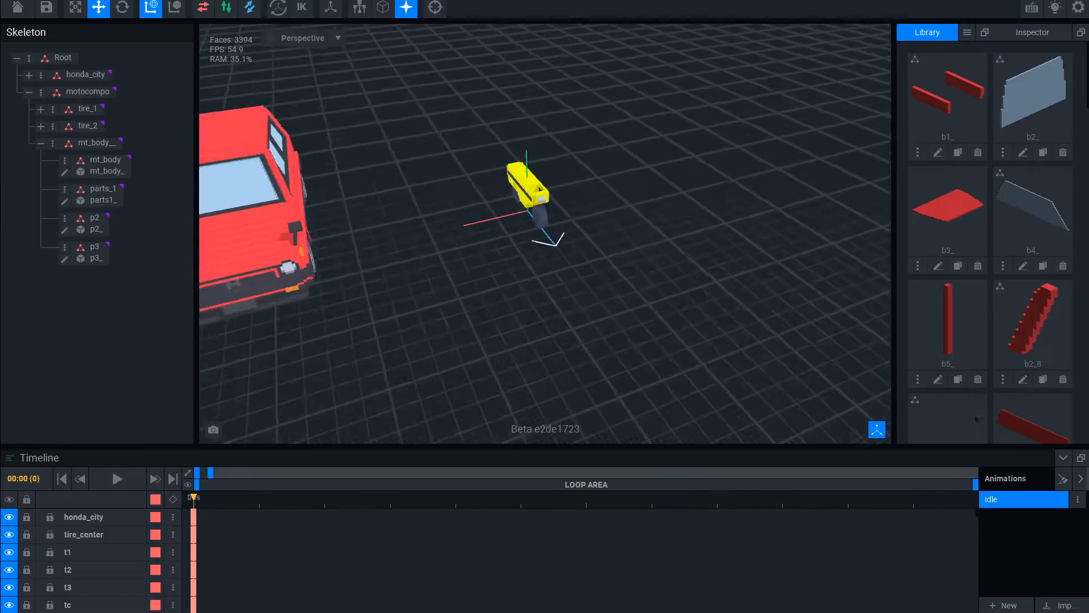
# - Reopen mt_body_ and paint a dark #40414B seat rectangle on its top behind the recess
pyautogui.click(65, 172)
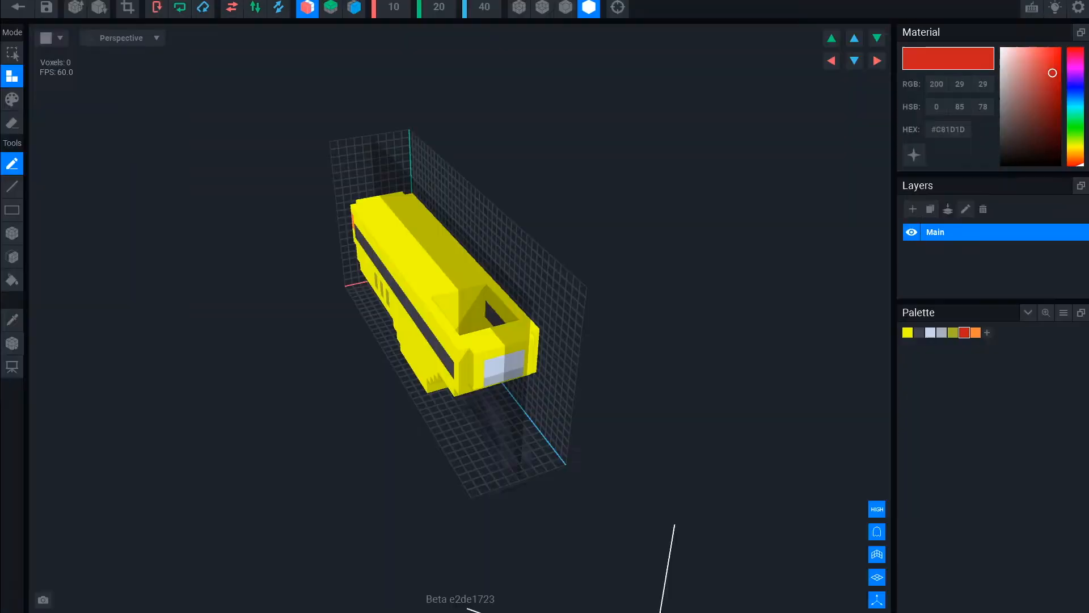
pyautogui.click(12, 99)
pyautogui.click(919, 333)
pyautogui.moveTo(329, 284); pyautogui.dragTo(435, 287, button='right')
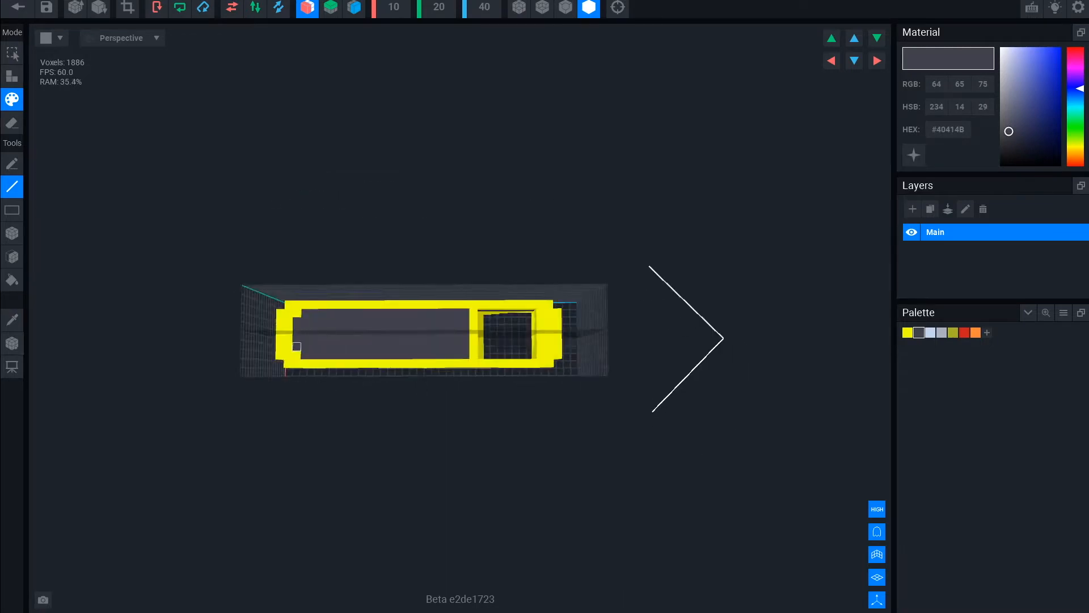
# - Erase lines and faces of voxels from mt_body_ to carve out its lower front
pyautogui.scroll(5, 538, 363)
pyautogui.click(12, 122)
pyautogui.scroll(3, 448, 340)
pyautogui.moveTo(368, 333); pyautogui.dragTo(393, 266)
pyautogui.moveTo(488, 334)
pyautogui.mouseDown(button='right')
pyautogui.moveTo(426, 377)
pyautogui.moveTo(442, 318)
pyautogui.moveTo(408, 321)
pyautogui.moveTo(408, 355)
pyautogui.moveTo(267, 338)
pyautogui.moveTo(356, 336)
pyautogui.mouseUp(button='right')
pyautogui.click(12, 256)
pyautogui.click(434, 363)
pyautogui.scroll(-5, 437, 369)
pyautogui.scroll(5, 443, 318)
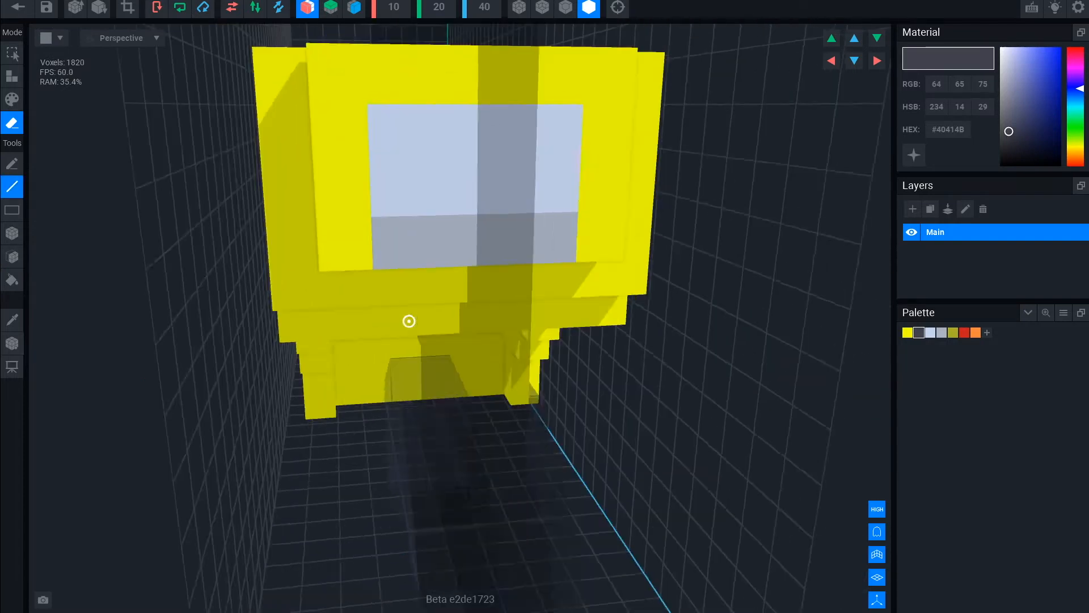
# - Deepen the cavity in the yellow body's underside by erasing further voxel faces and strips
pyautogui.click(12, 257)
pyautogui.click(409, 341)
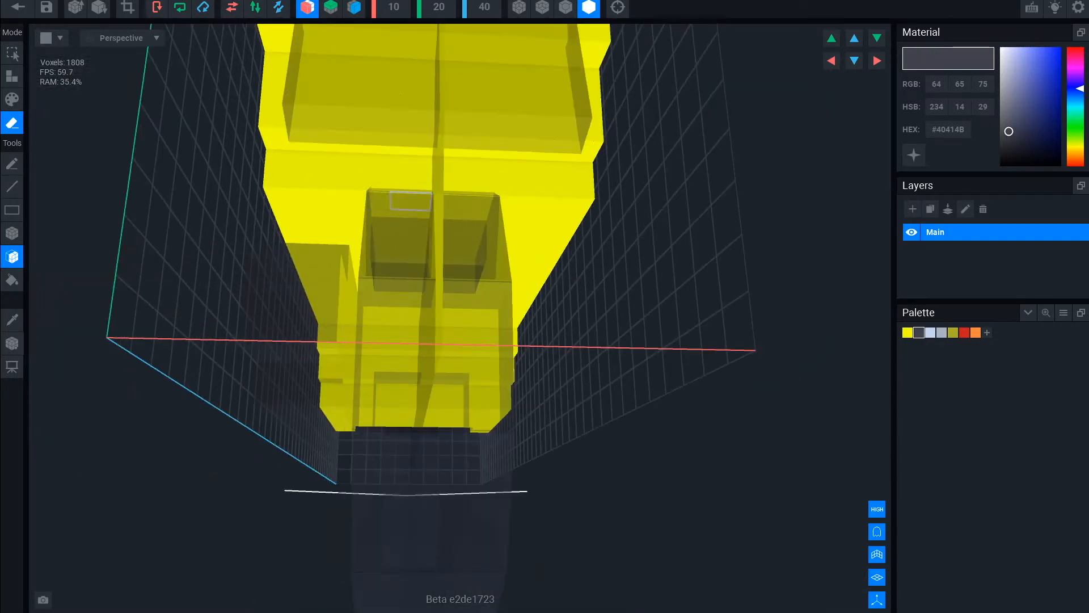
pyautogui.moveTo(370, 175); pyautogui.dragTo(330, 172)
pyautogui.moveTo(326, 250); pyautogui.dragTo(372, 261, button='right')
pyautogui.moveTo(359, 215); pyautogui.dragTo(232, 339)
pyautogui.moveTo(267, 230); pyautogui.dragTo(312, 255, button='right')
pyautogui.click(311, 256)
# - Erase another row of voxels and the adjoining face from the body's hollowed underside
pyautogui.click(12, 187)
pyautogui.moveTo(335, 219); pyautogui.dragTo(339, 165, button='right')
pyautogui.moveTo(372, 152); pyautogui.dragTo(465, 162)
pyautogui.moveTo(454, 162); pyautogui.dragTo(386, 198, button='right')
pyautogui.click(12, 256)
pyautogui.click(391, 226)
pyautogui.scroll(2, 386, 198)
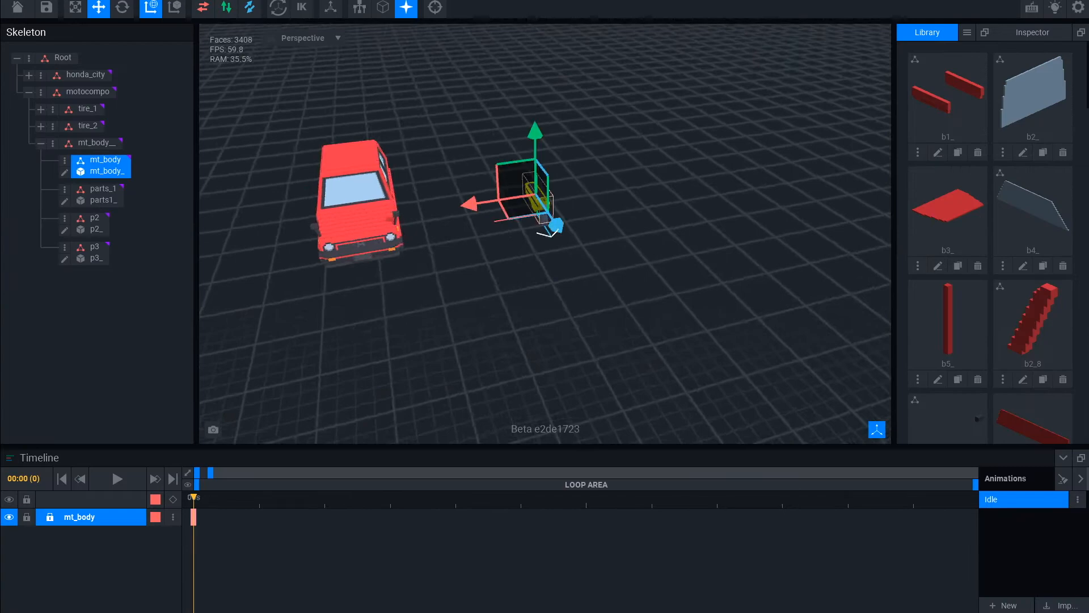
# - Create a new model named p4_ and set its size to 4 × 6 × 6 voxels
pyautogui.click(106, 160)
pyautogui.press('f')
pyautogui.moveTo(454, 255); pyautogui.dragTo(499, 264, button='right')
pyautogui.scroll(3, 515, 279)
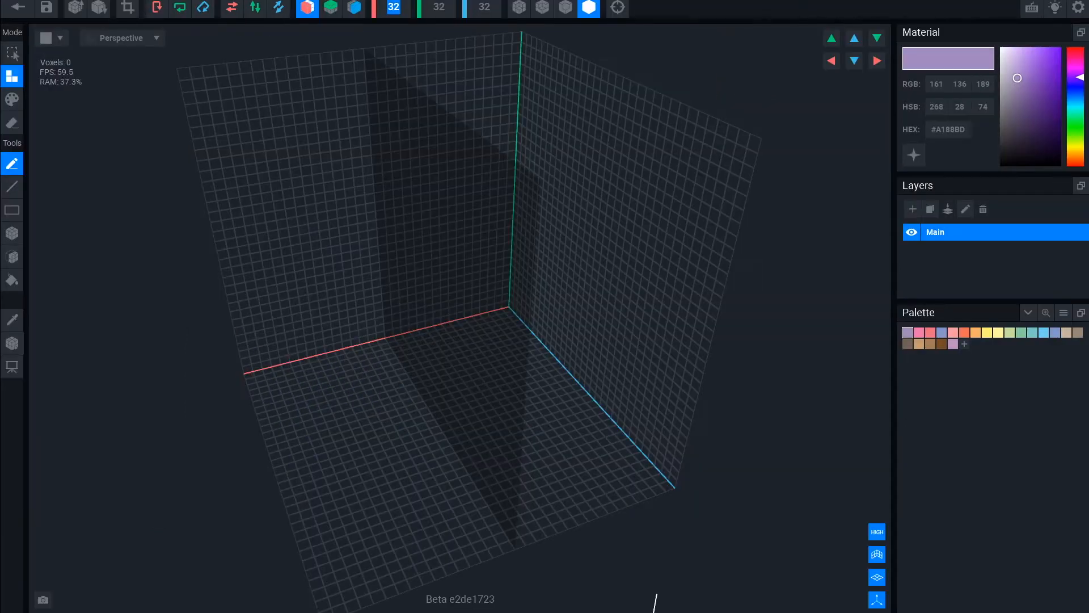
pyautogui.press('Tab')
pyautogui.write('6')
pyautogui.press('Tab')
pyautogui.write('6')
pyautogui.press('Return')
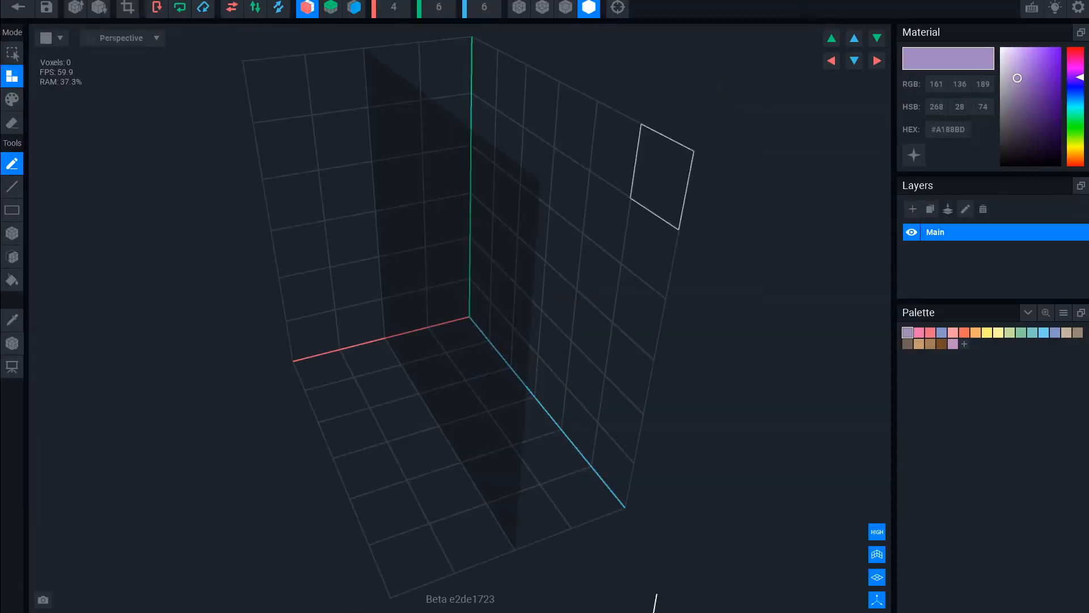
# - Build a rounded dark #40414B block in p4_, move its pivot onto the block, and save the model
pyautogui.scroll(-3, 454, 307)
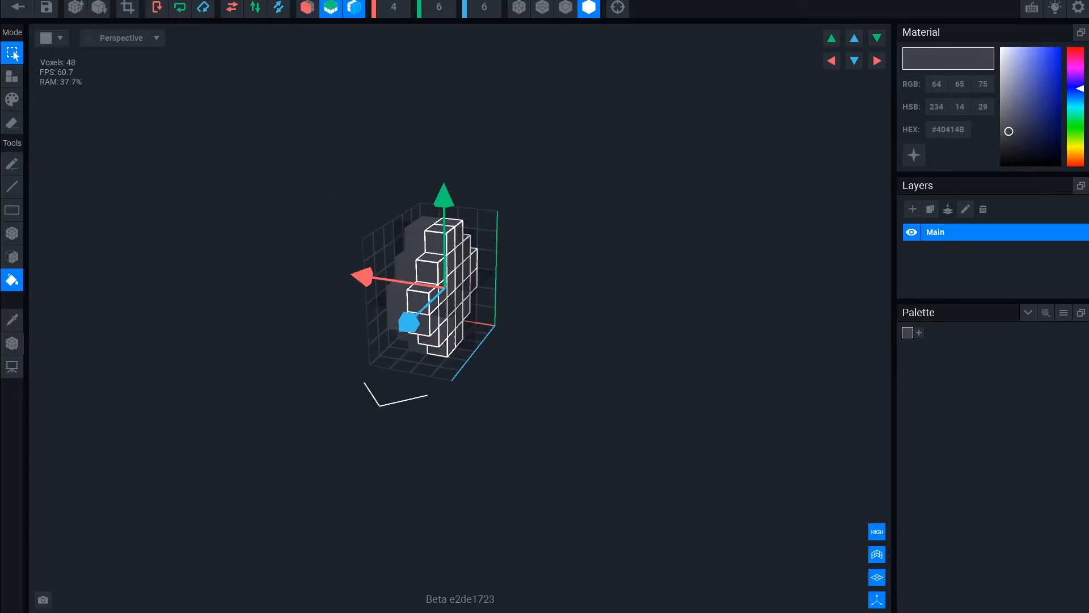
pyautogui.click(12, 343)
pyautogui.scroll(-3, 62, 355)
pyautogui.moveTo(62, 357); pyautogui.dragTo(265, 404)
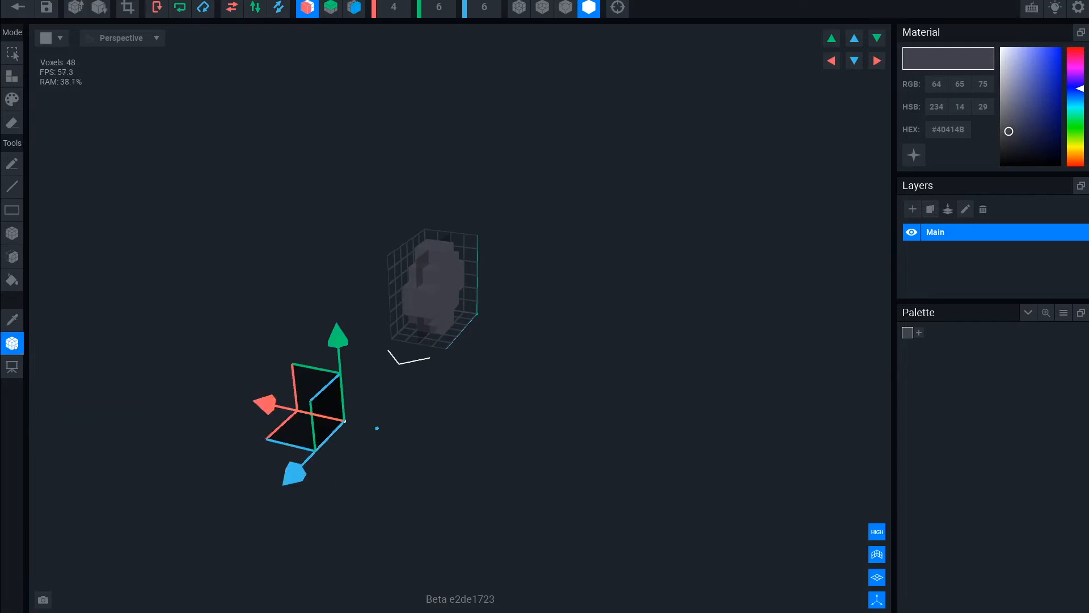
pyautogui.click(17, 8)
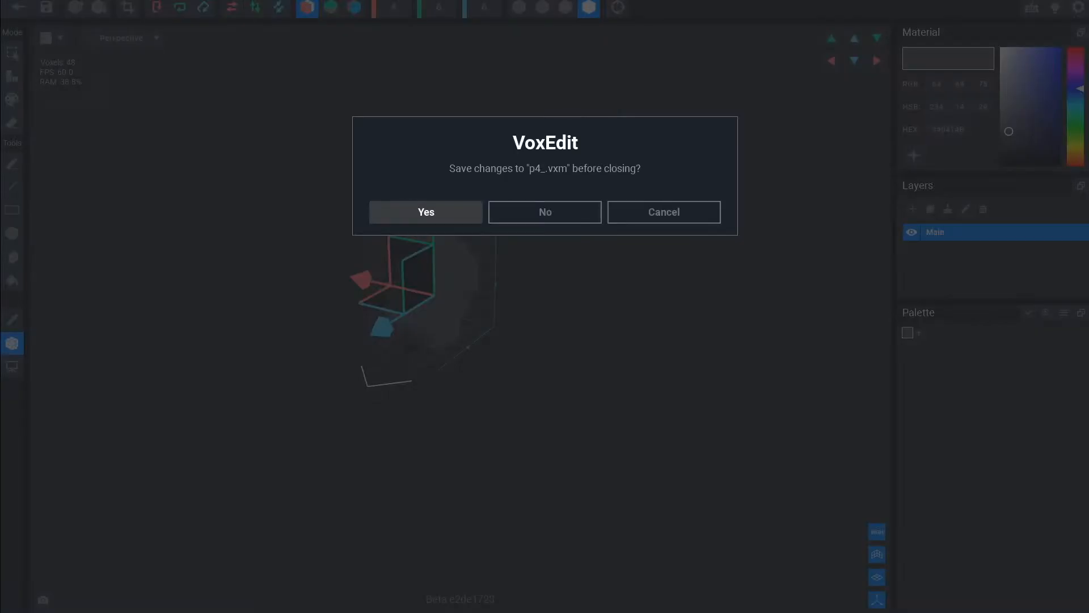
pyautogui.click(425, 212)
# - Assign the p4_ block to the p4 node and raise it under the yellow body between the wheels
pyautogui.scroll(-3, 990, 256)
pyautogui.click(94, 276)
pyautogui.scroll(8, 499, 320)
pyautogui.moveTo(431, 363); pyautogui.dragTo(423, 340, button='right')
pyautogui.moveTo(440, 268); pyautogui.dragTo(445, 267)
pyautogui.moveTo(446, 317); pyautogui.dragTo(545, 283, button='right')
pyautogui.click(103, 189)
pyautogui.click(94, 276)
pyautogui.scroll(5, 544, 284)
pyautogui.scroll(-5, 545, 244)
pyautogui.moveTo(545, 178); pyautogui.dragTo(555, 117)
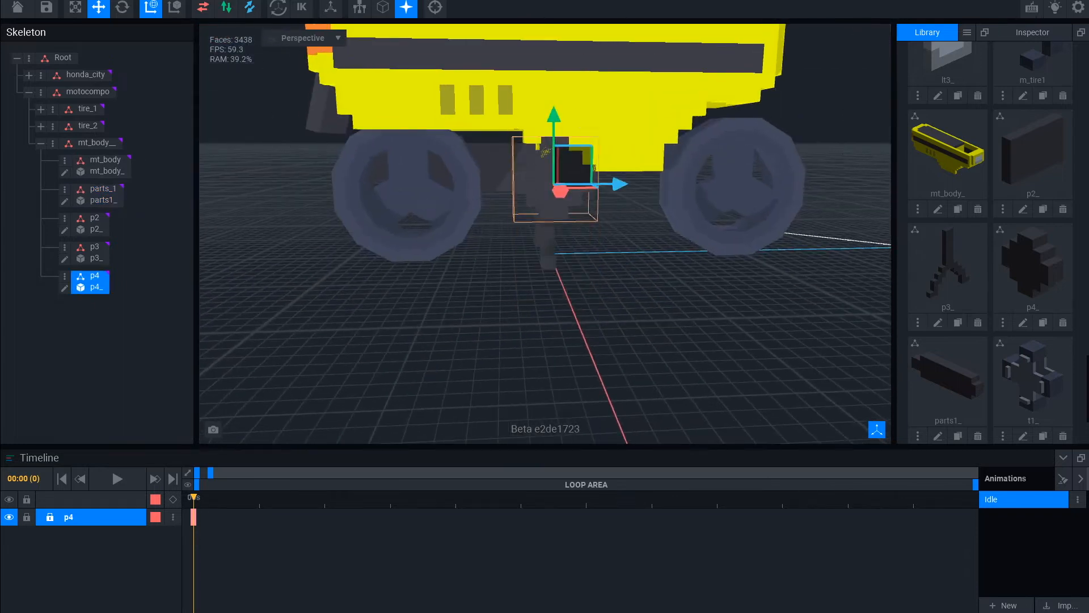
# - Shift the p4 block slightly forward, away from the rear wheel
pyautogui.moveTo(363, 241); pyautogui.dragTo(504, 246, button='right')
pyautogui.press('f')
pyautogui.moveTo(630, 244); pyautogui.dragTo(477, 244, button='right')
pyautogui.moveTo(795, 264); pyautogui.dragTo(756, 275, button='right')
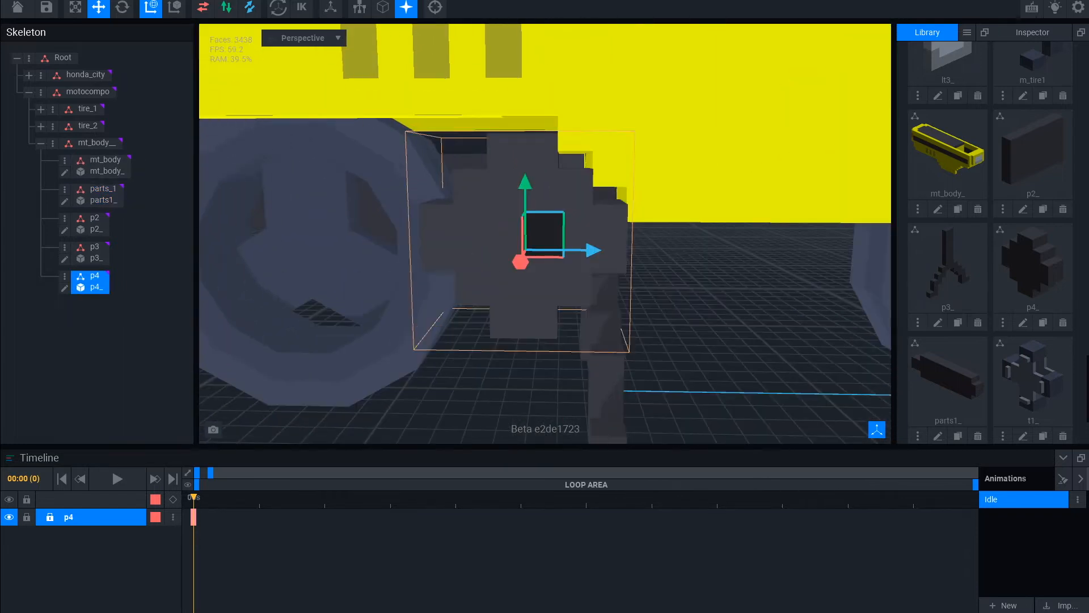
pyautogui.scroll(-4, 756, 275)
pyautogui.moveTo(610, 241); pyautogui.dragTo(652, 235)
pyautogui.press('f')
pyautogui.moveTo(431, 318); pyautogui.dragTo(550, 321, button='right')
pyautogui.moveTo(669, 318); pyautogui.dragTo(549, 322, button='right')
# - Open p4_ and erase side voxels of the block to make it thinner, then save it
pyautogui.click(64, 289)
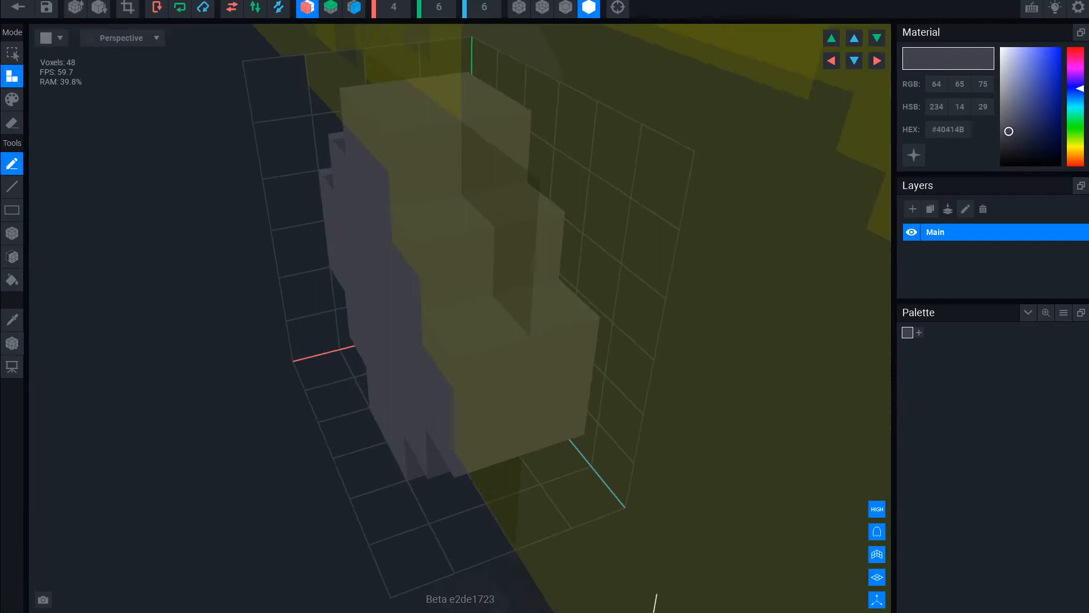
pyautogui.scroll(-2, 460, 318)
pyautogui.click(12, 123)
pyautogui.click(12, 257)
pyautogui.click(377, 221)
pyautogui.click(17, 7)
pyautogui.click(426, 212)
# - Reopen and save p4_, and check how the thinned block sits beside the rear wheel
pyautogui.click(106, 160)
pyautogui.press('f')
pyautogui.moveTo(494, 227); pyautogui.dragTo(732, 196, button='right')
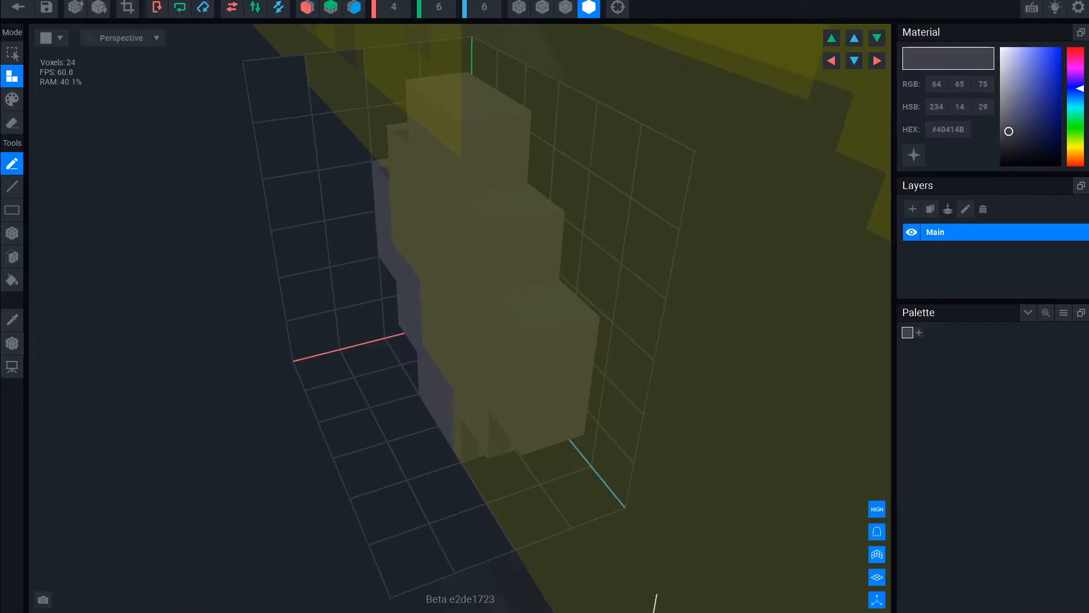
pyautogui.click(17, 8)
pyautogui.click(426, 211)
pyautogui.press('f')
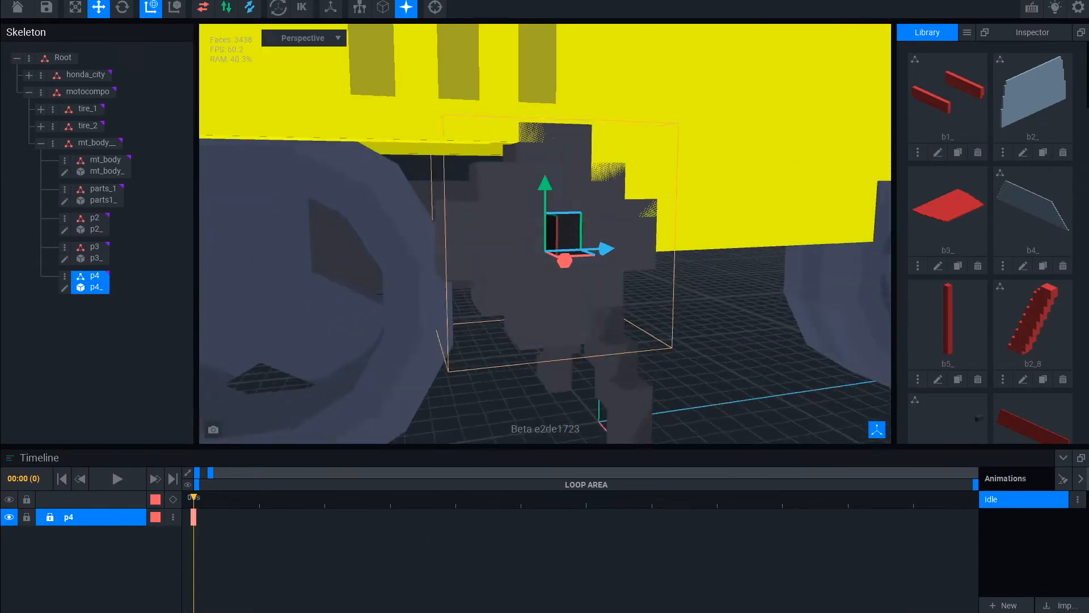
pyautogui.moveTo(546, 211); pyautogui.dragTo(545, 234, button='right')
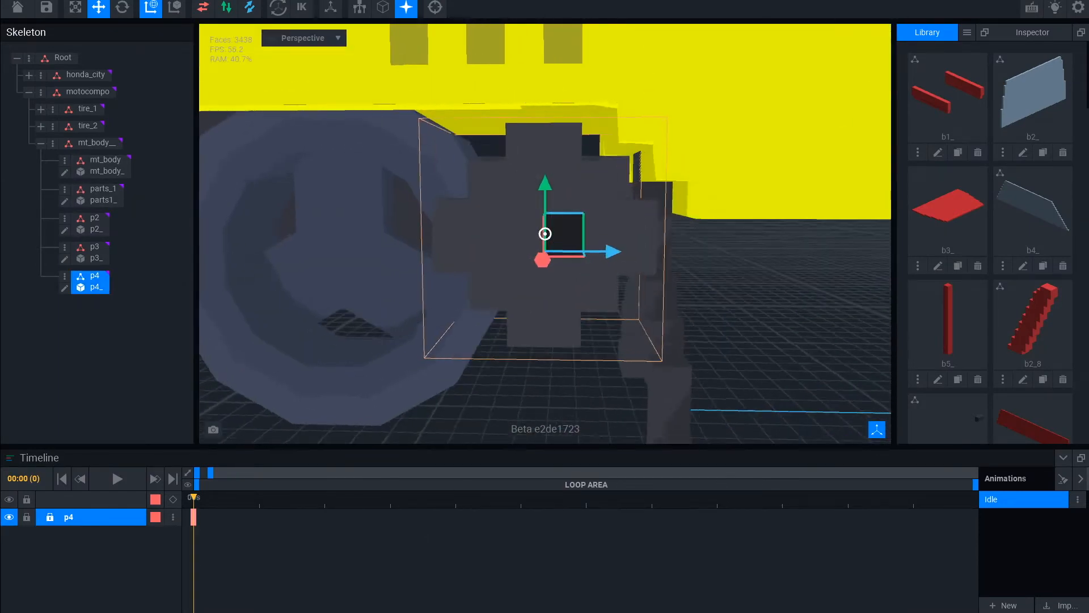
# - Open mt_body_ and paint a grey #9699AE strip on the yellow side above the dark stripe
pyautogui.click(749, 314)
pyautogui.scroll(-10, 749, 314)
pyautogui.moveTo(749, 314); pyautogui.dragTo(762, 321, button='right')
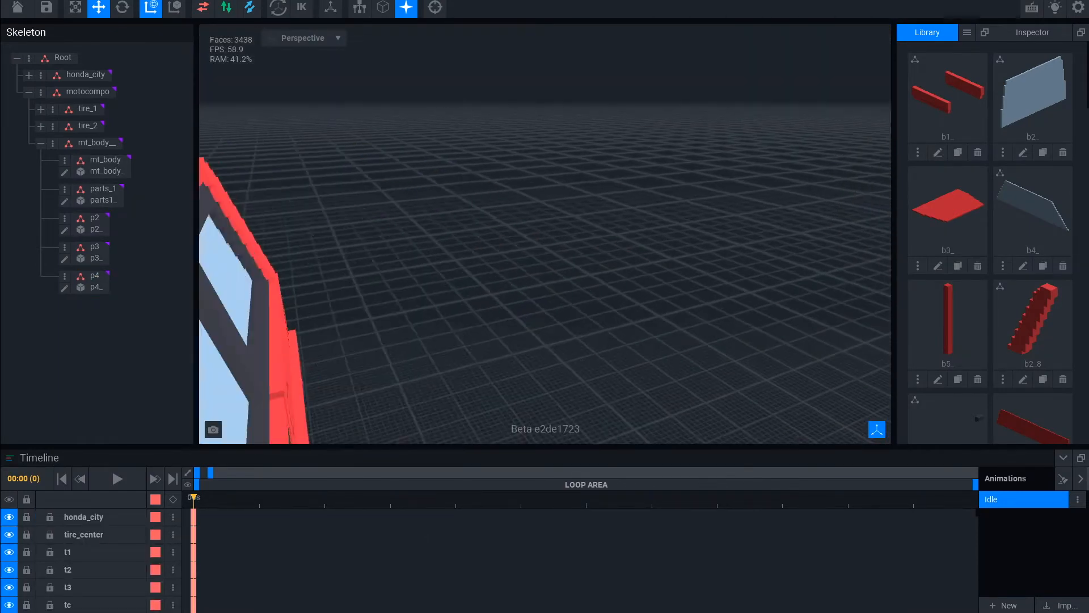
pyautogui.scroll(-10, 545, 234)
pyautogui.moveTo(545, 233); pyautogui.dragTo(546, 200, button='right')
pyautogui.scroll(5, 591, 292)
pyautogui.moveTo(591, 291); pyautogui.dragTo(273, 325, button='right')
pyautogui.doubleClick(559, 267)
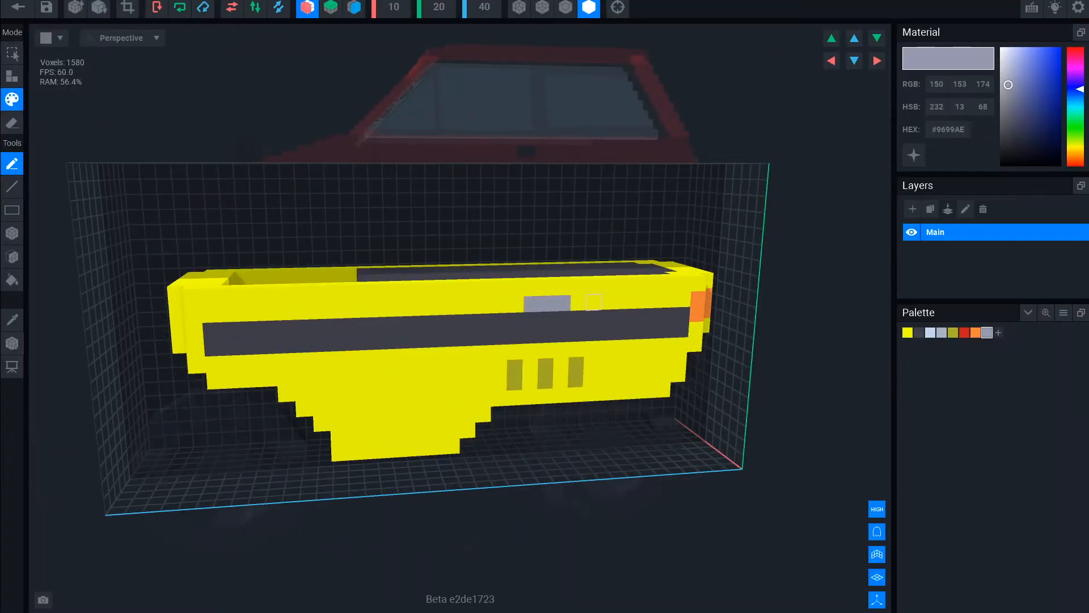
pyautogui.click(908, 333)
# - Return to the assembly, select mt_body, and examine the repainted scooter beside the Honda City
pyautogui.scroll(-5, 515, 287)
pyautogui.moveTo(516, 287)
pyautogui.mouseDown(button='right')
pyautogui.moveTo(590, 301)
pyautogui.moveTo(499, 272)
pyautogui.mouseUp(button='right')
pyautogui.click(18, 7)
pyautogui.click(528, 189)
pyautogui.scroll(5, 545, 233)
pyautogui.moveTo(545, 233)
pyautogui.mouseDown(button='right')
pyautogui.moveTo(443, 170)
pyautogui.moveTo(551, 284)
pyautogui.mouseUp(button='right')
pyautogui.moveTo(754, 352); pyautogui.dragTo(699, 329, button='right')
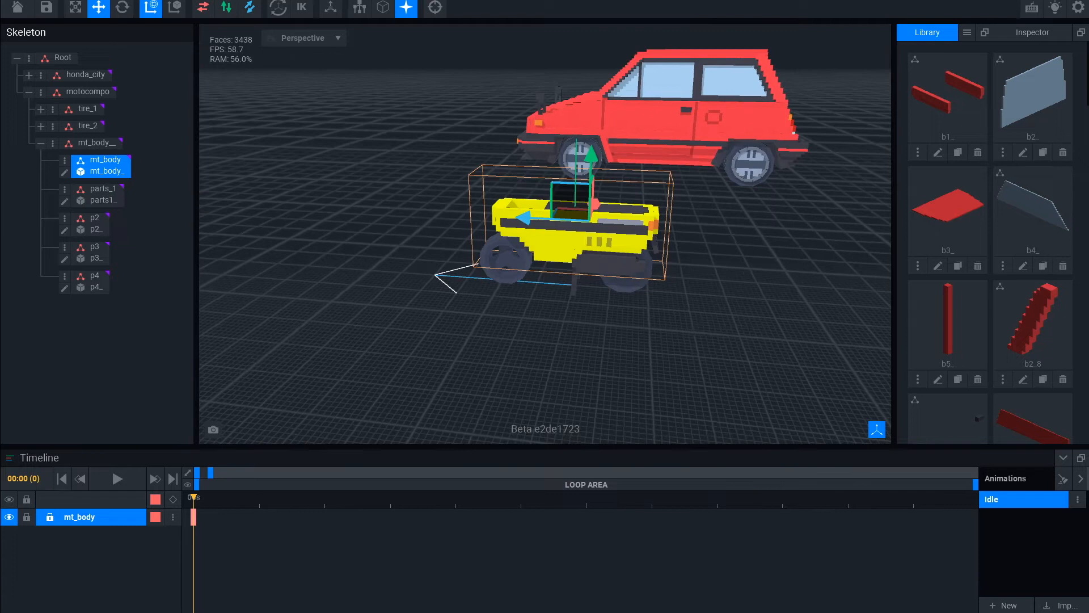
pyautogui.scroll(6, 700, 340)
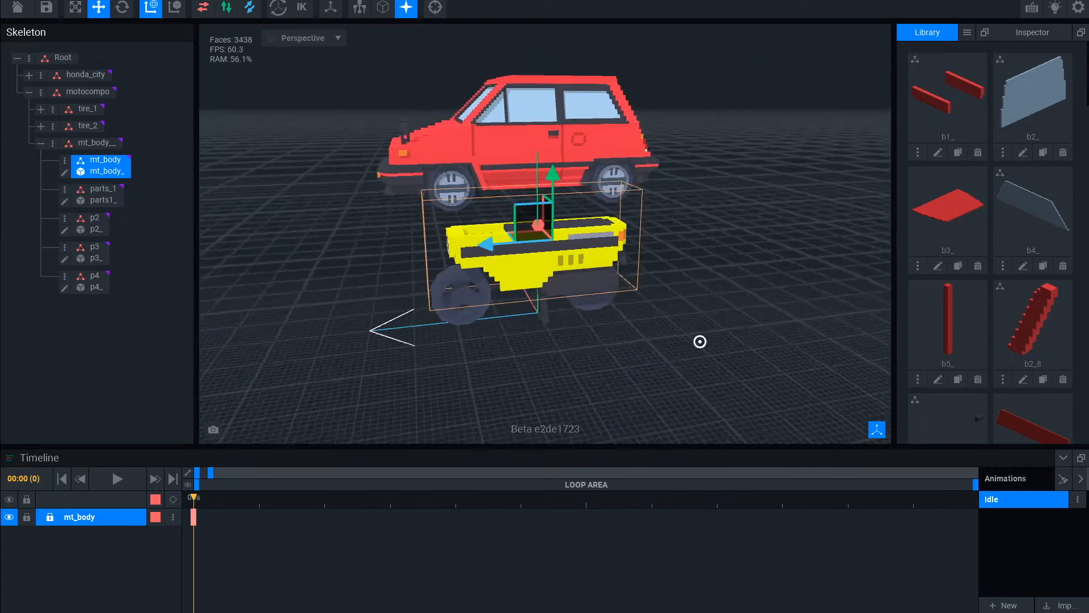
# - Add a bone named p5 under mt_body__ and create a new model named p5__ for it
pyautogui.click(106, 172)
pyautogui.write('p5')
pyautogui.click(545, 336)
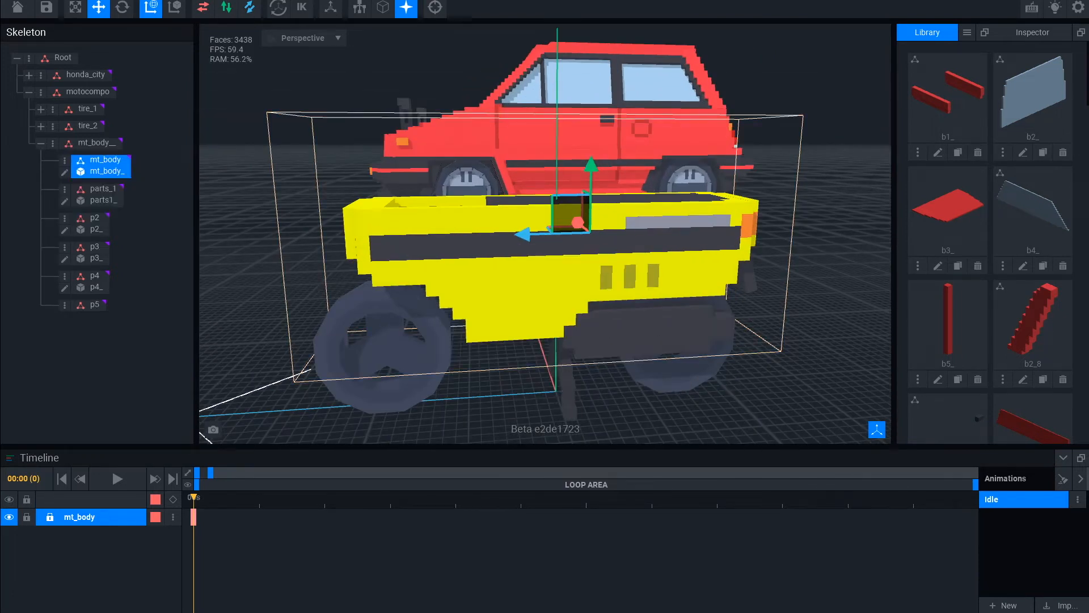
pyautogui.scroll(-1, 556, 300)
pyautogui.scroll(-4, 987, 170)
pyautogui.click(968, 32)
pyautogui.click(998, 43)
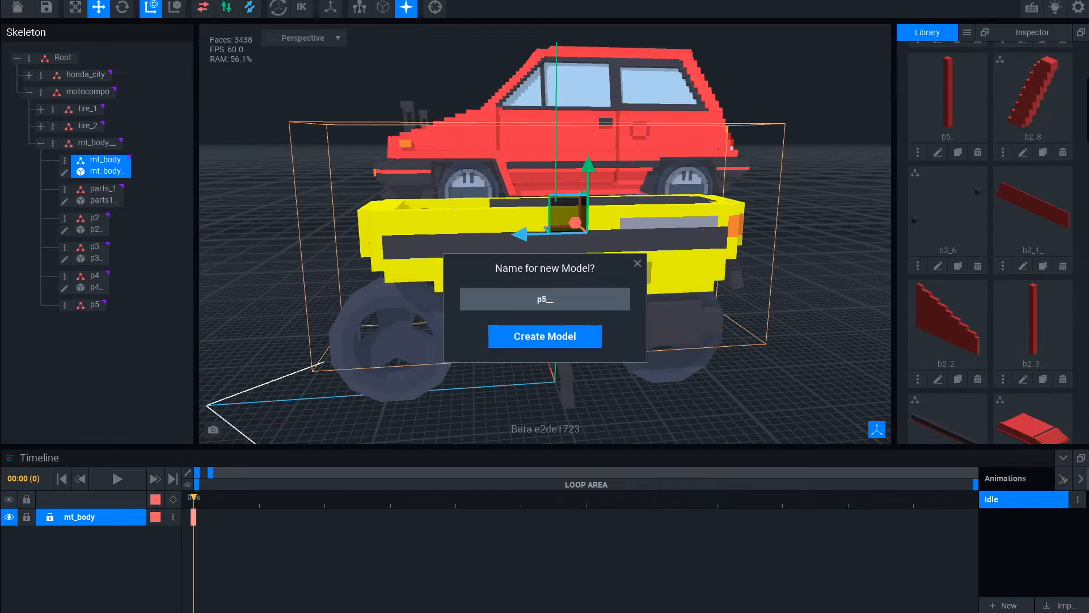
pyautogui.press('Return')
# - Set the p5__ canvas size to 10 × 32 × 6 voxels
pyautogui.write('10')
pyautogui.press('Tab')
pyautogui.write('6')
pyautogui.press('Return')
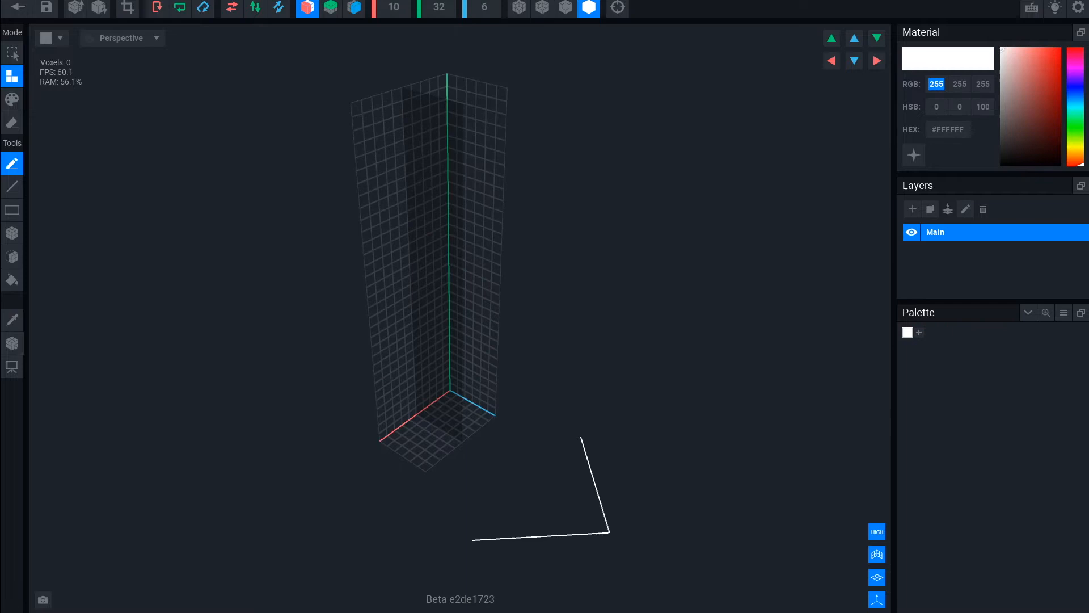
# - Turn off X mirroring and draw a small dark #40414B footprint for the steering post on the canvas floor
pyautogui.moveTo(556, 317); pyautogui.dragTo(499, 318, button='right')
pyautogui.click(307, 8)
pyautogui.scroll(4, 482, 514)
pyautogui.moveTo(481, 516); pyautogui.dragTo(499, 509)
pyautogui.moveTo(624, 431); pyautogui.dragTo(488, 450, button='right')
pyautogui.moveTo(458, 453); pyautogui.dragTo(464, 473)
pyautogui.moveTo(465, 471); pyautogui.dragTo(573, 454, button='right')
pyautogui.scroll(-4, 573, 454)
pyautogui.scroll(2, 499, 448)
pyautogui.press('f')
pyautogui.click(491, 443)
pyautogui.hotkey('ctrl', 'z')
# - Extrude the footprint upward into a dark post about 31 voxels tall
pyautogui.moveTo(489, 466); pyautogui.dragTo(492, 403)
pyautogui.moveTo(493, 403); pyautogui.dragTo(487, 442, button='right')
pyautogui.scroll(-3, 474, 337)
pyautogui.scroll(-3, 473, 240)
pyautogui.moveTo(474, 277); pyautogui.dragTo(465, 215)
pyautogui.scroll(3, 471, 221)
pyautogui.moveTo(489, 272); pyautogui.dragTo(490, 236, button='right')
pyautogui.click(476, 177)
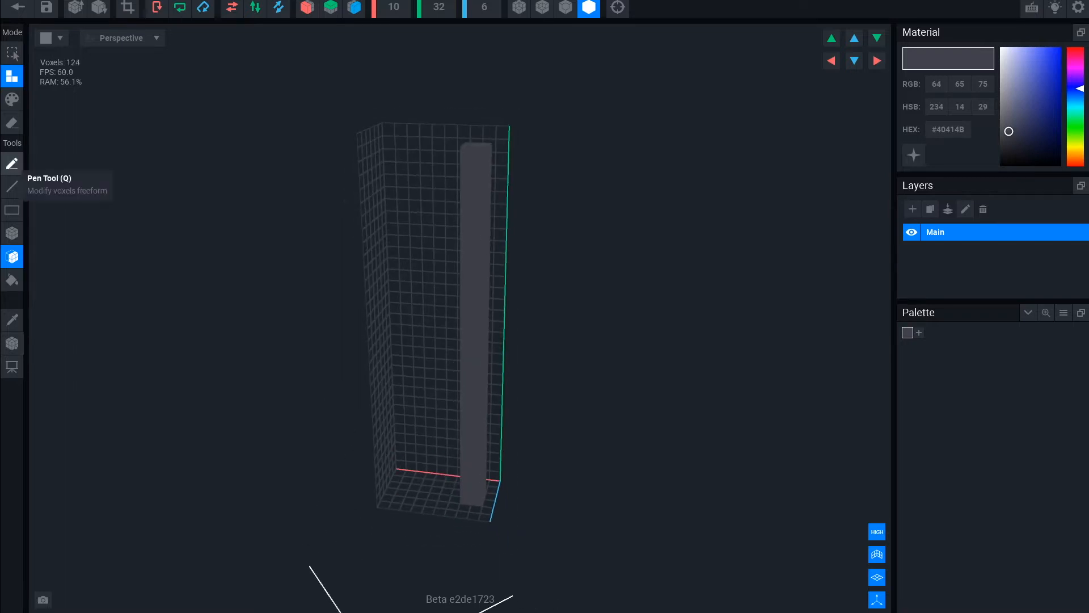
# - Add dark voxels around the top of the post to form a wider cap
pyautogui.moveTo(469, 159); pyautogui.dragTo(482, 159)
pyautogui.moveTo(477, 216); pyautogui.dragTo(490, 237, button='right')
pyautogui.scroll(2, 489, 236)
pyautogui.moveTo(418, 259); pyautogui.dragTo(436, 272)
pyautogui.moveTo(436, 271); pyautogui.dragTo(510, 299, button='right')
pyautogui.moveTo(510, 299); pyautogui.dragTo(532, 304)
pyautogui.moveTo(532, 304); pyautogui.dragTo(484, 284, button='right')
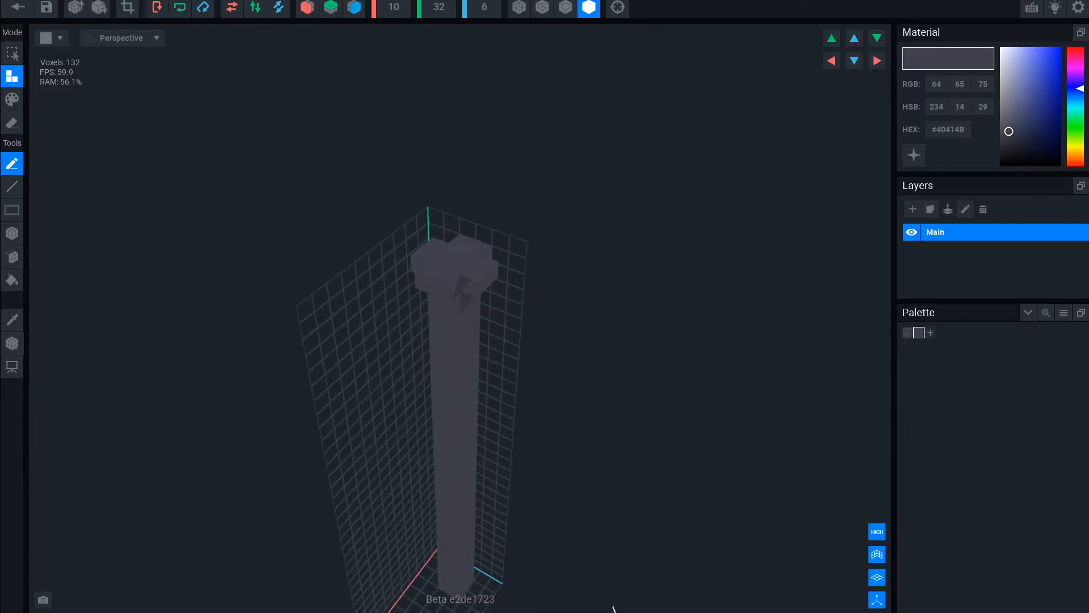
# - Set the colour to RGB 150, 153, 174 and extrude a short grey joint from the post's side below the cap
pyautogui.write('1')
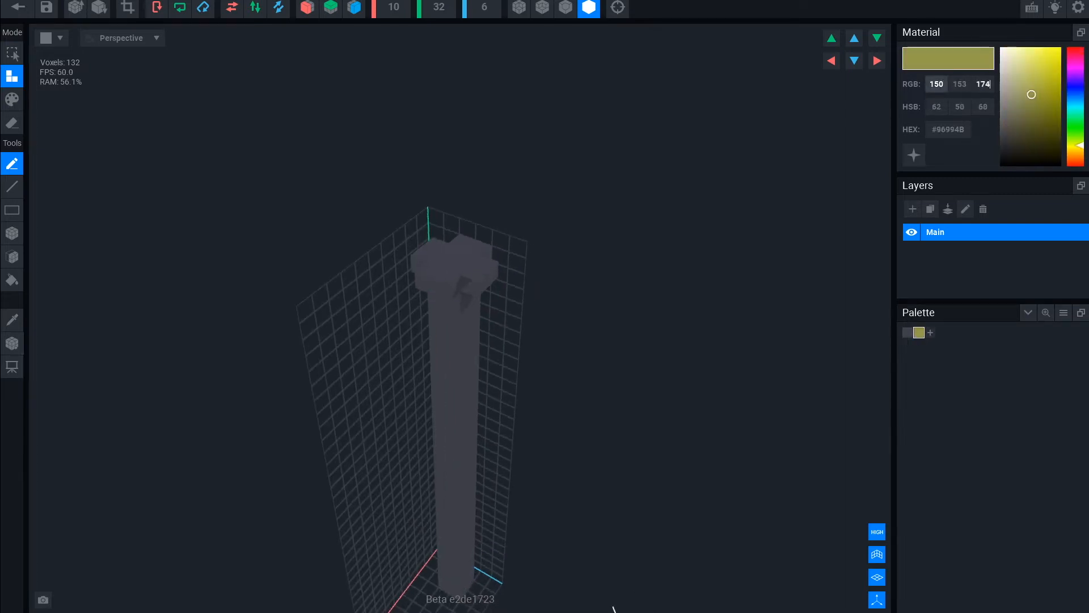
pyautogui.write('74')
pyautogui.press('Return')
pyautogui.moveTo(385, 318); pyautogui.dragTo(449, 297, button='right')
pyautogui.scroll(2, 449, 296)
pyautogui.moveTo(447, 297); pyautogui.dragTo(478, 328)
pyautogui.scroll(-2, 478, 328)
pyautogui.moveTo(538, 362); pyautogui.dragTo(559, 363, button='right')
pyautogui.click(12, 256)
pyautogui.click(482, 301)
pyautogui.moveTo(499, 312); pyautogui.dragTo(612, 318, button='right')
# - Widen the canvas to 12 voxels and extrude a dark #40414B handlebar grip outward from the grey joint
pyautogui.scroll(-2, 612, 318)
pyautogui.moveTo(613, 318); pyautogui.dragTo(577, 287, button='middle')
pyautogui.click(394, 7)
pyautogui.write('12')
pyautogui.press('Return')
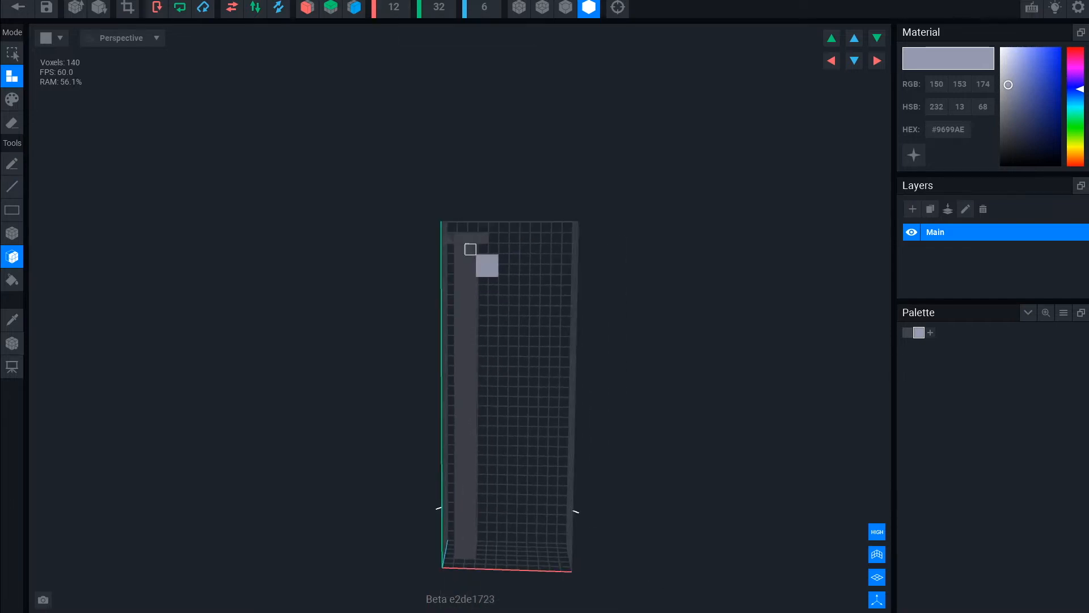
pyautogui.click(907, 332)
pyautogui.moveTo(669, 272); pyautogui.dragTo(571, 286, button='right')
pyautogui.moveTo(521, 259); pyautogui.dragTo(546, 266)
pyautogui.moveTo(466, 320)
pyautogui.mouseDown(button='right')
pyautogui.moveTo(505, 326)
pyautogui.moveTo(529, 249)
pyautogui.mouseUp(button='right')
pyautogui.scroll(3, 505, 327)
# - Place voxels below the handlebar joint and build a stepped #9699AE lever underneath the grip
pyautogui.press('b')
pyautogui.click(515, 183)
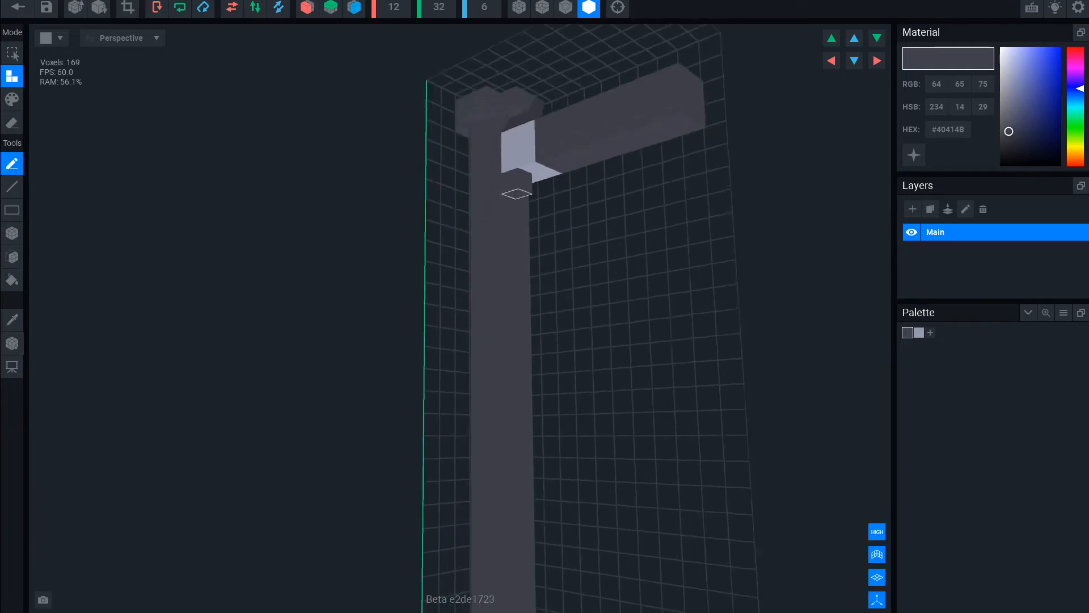
pyautogui.click(516, 192)
pyautogui.moveTo(522, 210); pyautogui.dragTo(567, 248, button='right')
pyautogui.click(516, 214)
pyautogui.moveTo(647, 260); pyautogui.dragTo(720, 296, button='right')
pyautogui.click(516, 214)
pyautogui.click(615, 219)
pyautogui.click(616, 219)
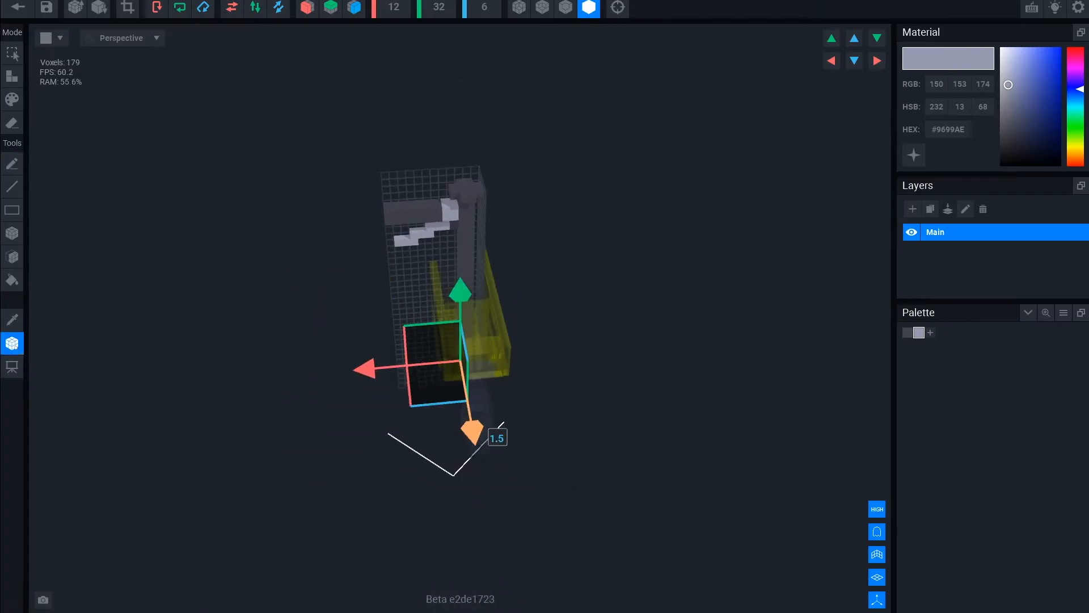
# - Offset the p5__ model along its depth axis to 1.5 to line it up with the scooter's front
pyautogui.moveTo(473, 430); pyautogui.dragTo(573, 369, button='right')
pyautogui.moveTo(457, 295); pyautogui.dragTo(318, 238, button='right')
pyautogui.moveTo(491, 335); pyautogui.dragTo(460, 319, button='right')
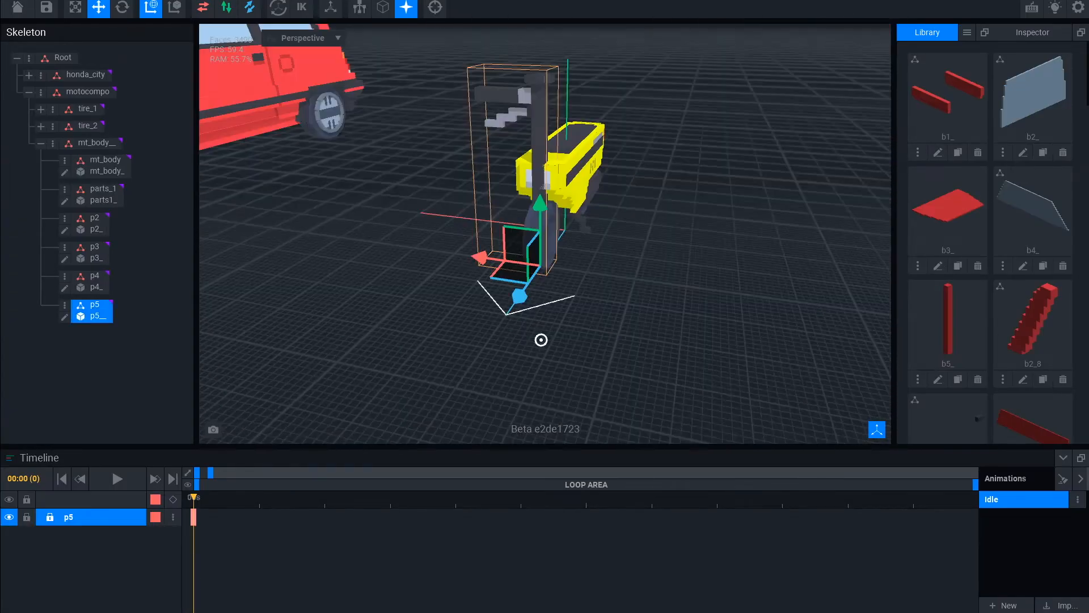
# - Position the p5 steering post over the front wheel at a height of 5.0
pyautogui.moveTo(541, 340); pyautogui.dragTo(568, 317, button='right')
pyautogui.scroll(2, 510, 307)
pyautogui.moveTo(389, 276); pyautogui.dragTo(379, 276)
pyautogui.moveTo(392, 317); pyautogui.dragTo(534, 318, button='right')
pyautogui.moveTo(498, 331); pyautogui.dragTo(505, 331)
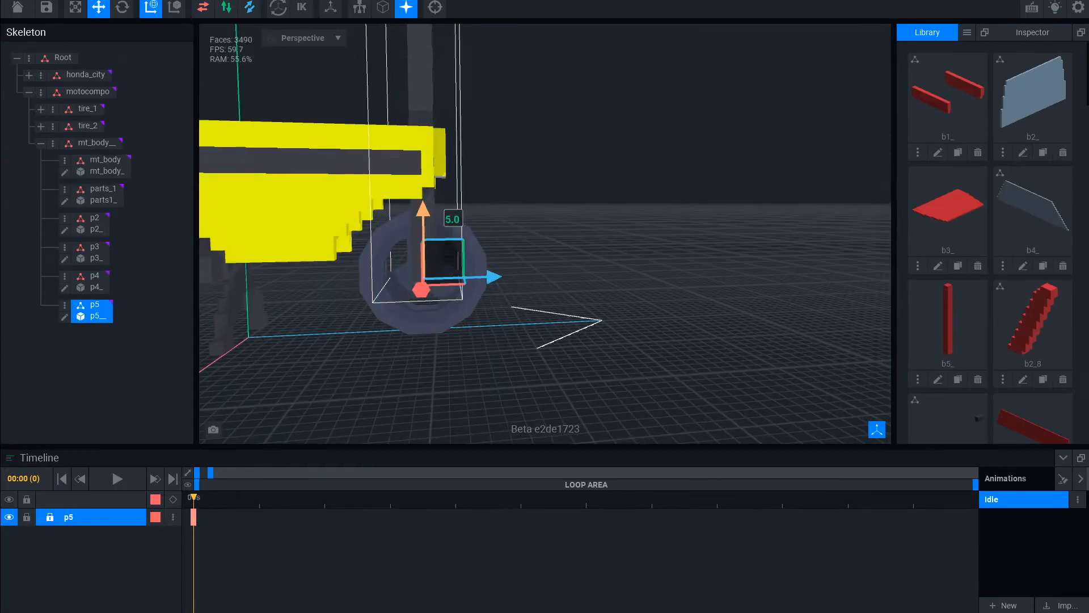
pyautogui.scroll(-3, 511, 295)
pyautogui.moveTo(556, 318); pyautogui.dragTo(590, 313, button='right')
pyautogui.scroll(2, 567, 284)
# - Tilt the p5 steering post slightly about the scooter's sideways axis and check it from both sides
pyautogui.press('e')
pyautogui.click(675, 238)
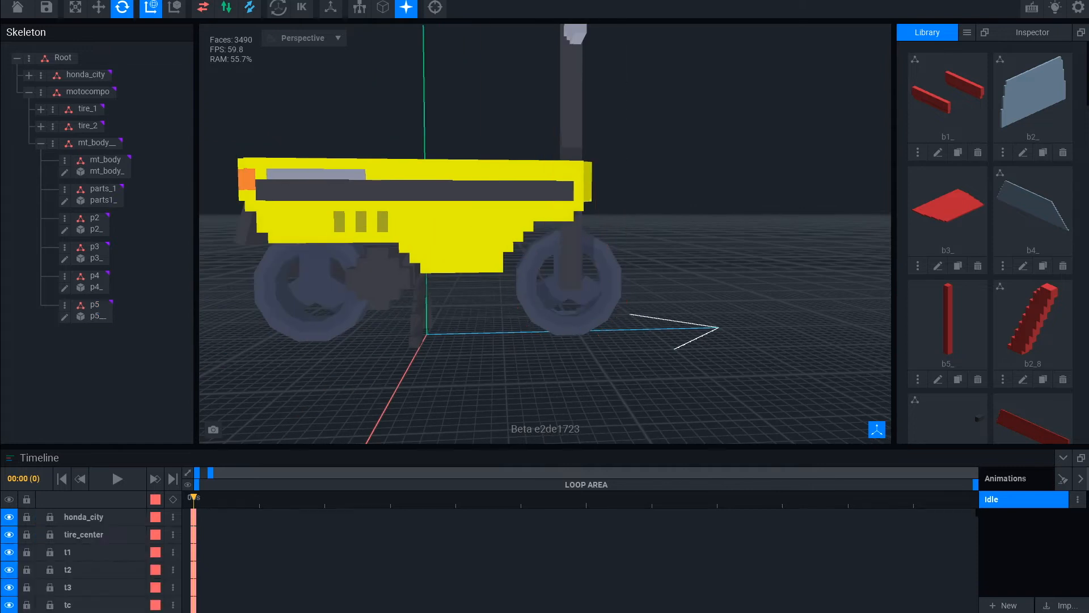
pyautogui.click(571, 125)
pyautogui.moveTo(619, 273); pyautogui.dragTo(612, 248)
pyautogui.click(737, 246)
pyautogui.scroll(-4, 738, 246)
pyautogui.moveTo(737, 246); pyautogui.dragTo(567, 272, button='right')
pyautogui.click(420, 295)
pyautogui.moveTo(420, 295); pyautogui.dragTo(624, 284, button='right')
pyautogui.click(511, 283)
pyautogui.scroll(-3, 568, 283)
pyautogui.scroll(4, 544, 272)
# - Open p5__, erase layers of voxels to make the handlebar assembly thinner, and check it in the assembly
pyautogui.click(65, 317)
pyautogui.moveTo(363, 289); pyautogui.dragTo(436, 287, button='right')
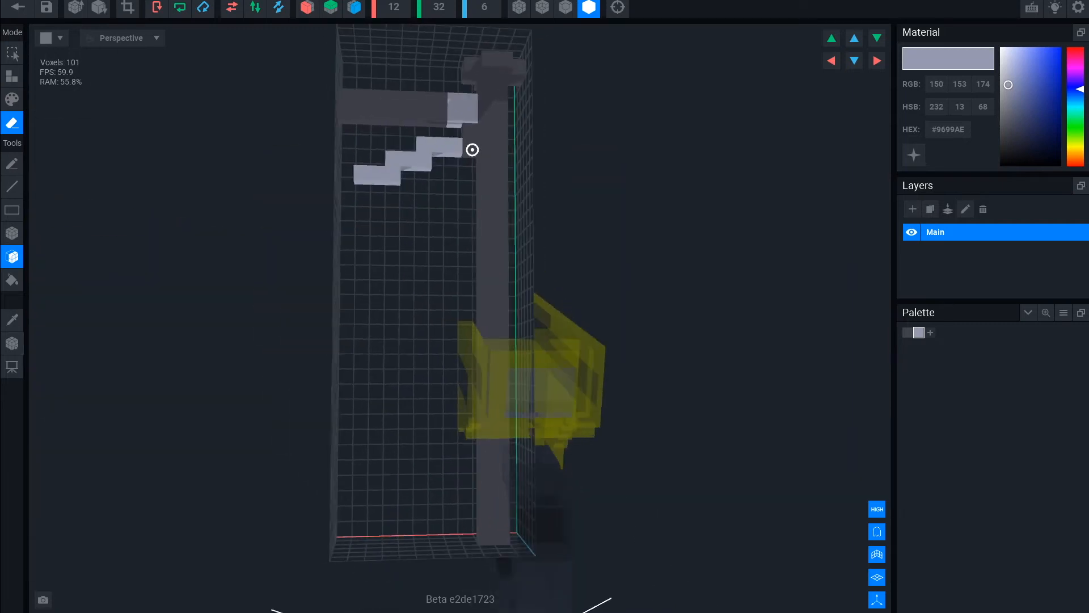
pyautogui.moveTo(534, 190); pyautogui.dragTo(482, 222, button='right')
pyautogui.click(18, 7)
pyautogui.scroll(4, 590, 244)
pyautogui.moveTo(590, 244); pyautogui.dragTo(596, 210, button='right')
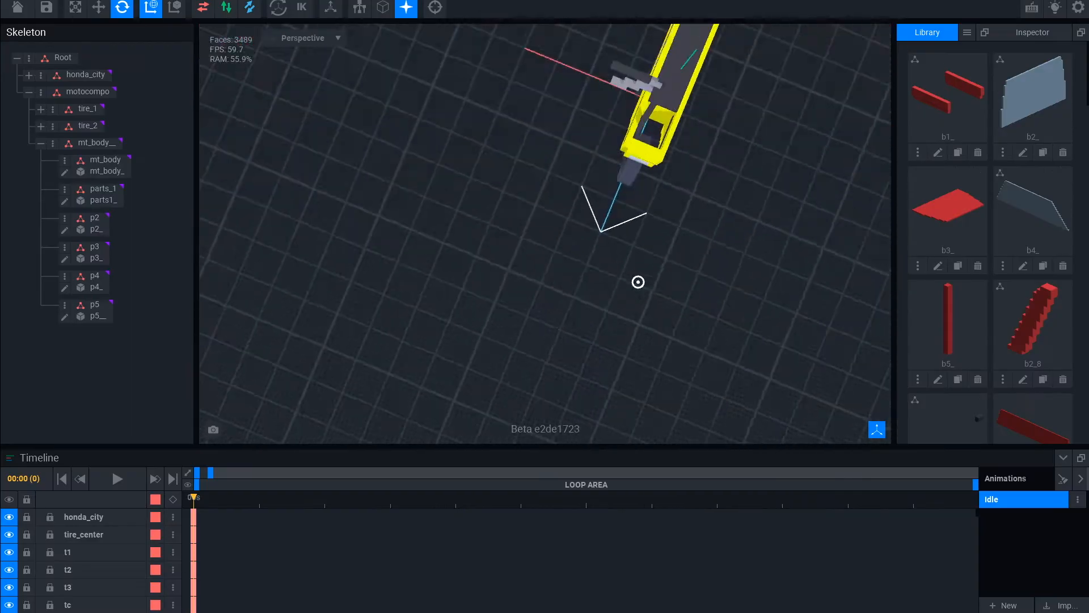
# - Reopen p5__, sample its existing colours and adjust the thickness of the post below the handlebar
pyautogui.click(64, 317)
pyautogui.moveTo(525, 230); pyautogui.dragTo(535, 248, button='right')
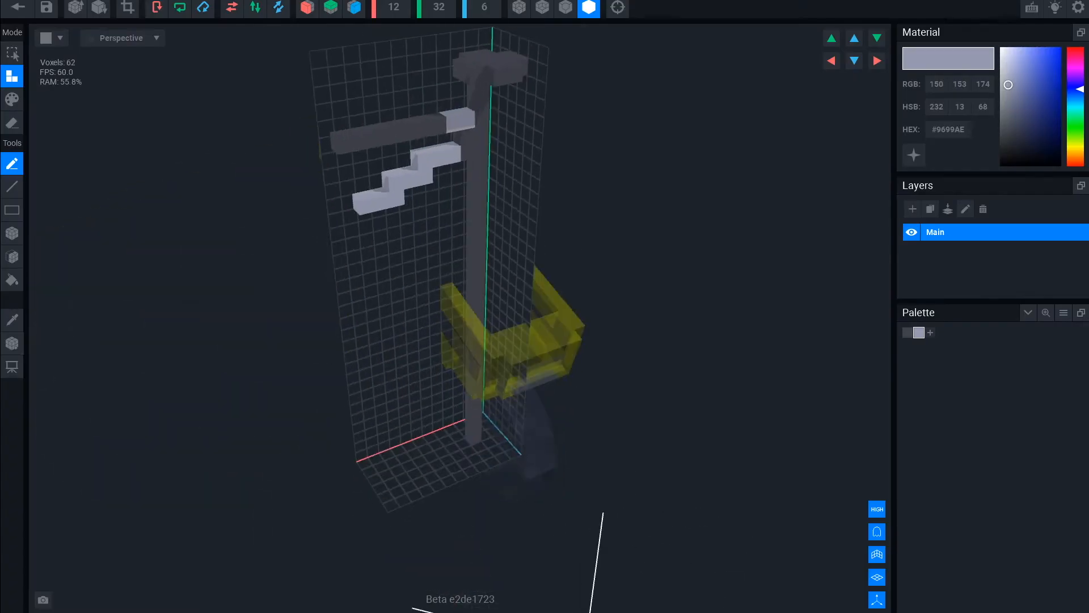
pyautogui.keyDown('alt'); pyautogui.click(465, 170); pyautogui.keyUp('alt')
pyautogui.moveTo(466, 227); pyautogui.dragTo(493, 340, button='right')
pyautogui.click(479, 335)
pyautogui.keyDown('alt'); pyautogui.click(451, 292); pyautogui.keyUp('alt')
pyautogui.press('e')
pyautogui.moveTo(590, 363)
pyautogui.mouseDown(button='right')
pyautogui.moveTo(528, 328)
pyautogui.moveTo(584, 352)
pyautogui.mouseUp(button='right')
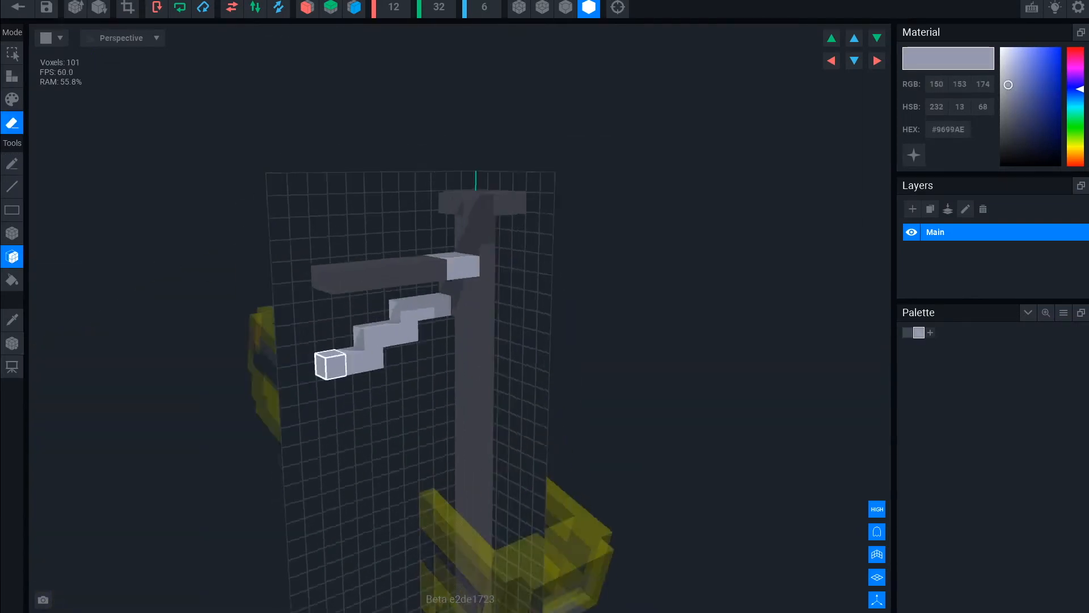
# - Check the handlebar on the scooter, reopen p5__ to remove the grey stepped lever and narrow the post, and return to the assembly
pyautogui.click(18, 7)
pyautogui.scroll(4, 652, 182)
pyautogui.moveTo(661, 176)
pyautogui.mouseDown(button='right')
pyautogui.moveTo(628, 204)
pyautogui.moveTo(608, 177)
pyautogui.moveTo(659, 199)
pyautogui.moveTo(633, 210)
pyautogui.mouseUp(button='right')
pyautogui.scroll(4, 629, 199)
pyautogui.scroll(-6, 632, 278)
pyautogui.click(634, 279)
pyautogui.press('f')
pyautogui.doubleClick(509, 169)
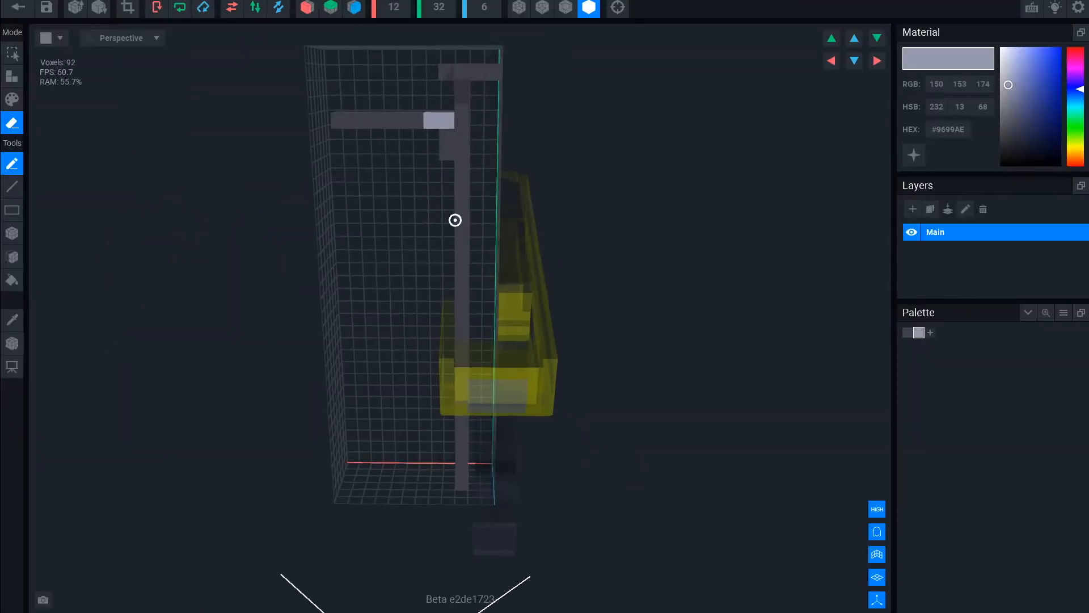
pyautogui.click(18, 8)
# - Examine the revised steering post and handlebar on the scooter from several distances and angles
pyautogui.scroll(-6, 545, 233)
pyautogui.moveTo(579, 236); pyautogui.dragTo(544, 234, button='right')
pyautogui.scroll(6, 681, 278)
pyautogui.moveTo(692, 284)
pyautogui.mouseDown(button='right')
pyautogui.moveTo(713, 282)
pyautogui.moveTo(702, 280)
pyautogui.mouseUp(button='right')
pyautogui.scroll(-3, 703, 280)
pyautogui.scroll(3, 703, 280)
pyautogui.click(487, 187)
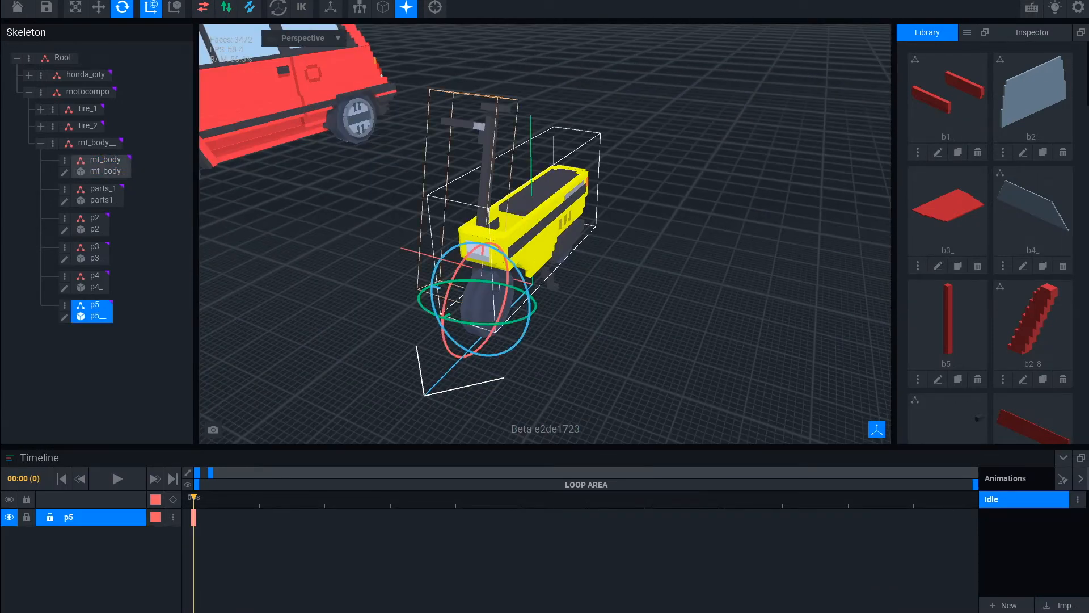
pyautogui.click(612, 284)
pyautogui.moveTo(612, 284)
pyautogui.mouseDown(button='right')
pyautogui.moveTo(645, 248)
pyautogui.moveTo(612, 295)
pyautogui.mouseUp(button='right')
# - Reopen p5__ and erase surplus voxels from the handlebar parts near the top of the post
pyautogui.doubleClick(480, 231)
pyautogui.moveTo(562, 227)
pyautogui.mouseDown(button='right')
pyautogui.moveTo(652, 176)
pyautogui.moveTo(659, 199)
pyautogui.mouseUp(button='right')
pyautogui.click(12, 256)
pyautogui.click(12, 122)
pyautogui.click(647, 144)
pyautogui.press('b')
pyautogui.moveTo(647, 144)
pyautogui.mouseDown(button='right')
pyautogui.moveTo(593, 165)
pyautogui.moveTo(749, 164)
pyautogui.moveTo(669, 164)
pyautogui.mouseUp(button='right')
pyautogui.moveTo(357, 238); pyautogui.dragTo(293, 271)
pyautogui.moveTo(624, 171)
pyautogui.mouseDown(button='right')
pyautogui.moveTo(669, 163)
pyautogui.moveTo(653, 159)
pyautogui.mouseUp(button='right')
# - Add dark #40414B voxels around the handlebar joint to build a bulkier bracket behind the post
pyautogui.click(12, 76)
pyautogui.scroll(2, 359, 149)
pyautogui.moveTo(510, 170); pyautogui.dragTo(499, 204, button='right')
pyautogui.click(908, 333)
pyautogui.click(392, 241)
pyautogui.moveTo(408, 317)
pyautogui.mouseDown(button='right')
pyautogui.moveTo(440, 289)
pyautogui.moveTo(573, 272)
pyautogui.mouseUp(button='right')
pyautogui.moveTo(482, 175); pyautogui.dragTo(428, 199, button='right')
pyautogui.click(428, 199)
pyautogui.moveTo(534, 210)
pyautogui.mouseDown(button='right')
pyautogui.moveTo(397, 227)
pyautogui.moveTo(479, 239)
pyautogui.mouseUp(button='right')
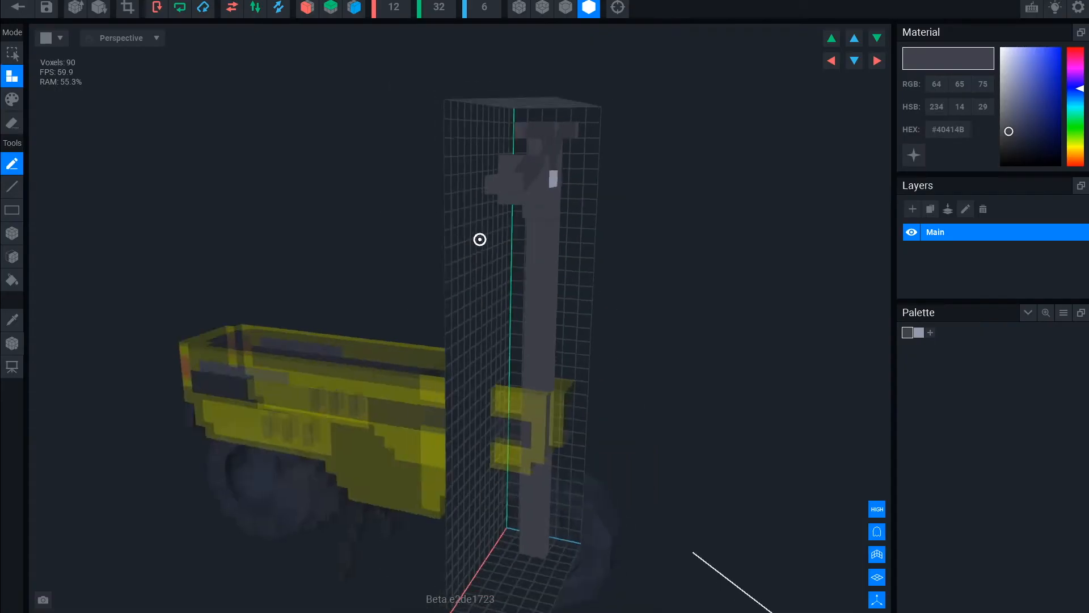
# - Erase the upper edge voxels of the dark bracket behind the post
pyautogui.press('e')
pyautogui.moveTo(498, 162); pyautogui.dragTo(512, 162)
pyautogui.moveTo(512, 162)
pyautogui.mouseDown(button='right')
pyautogui.moveTo(477, 164)
pyautogui.moveTo(580, 213)
pyautogui.mouseUp(button='right')
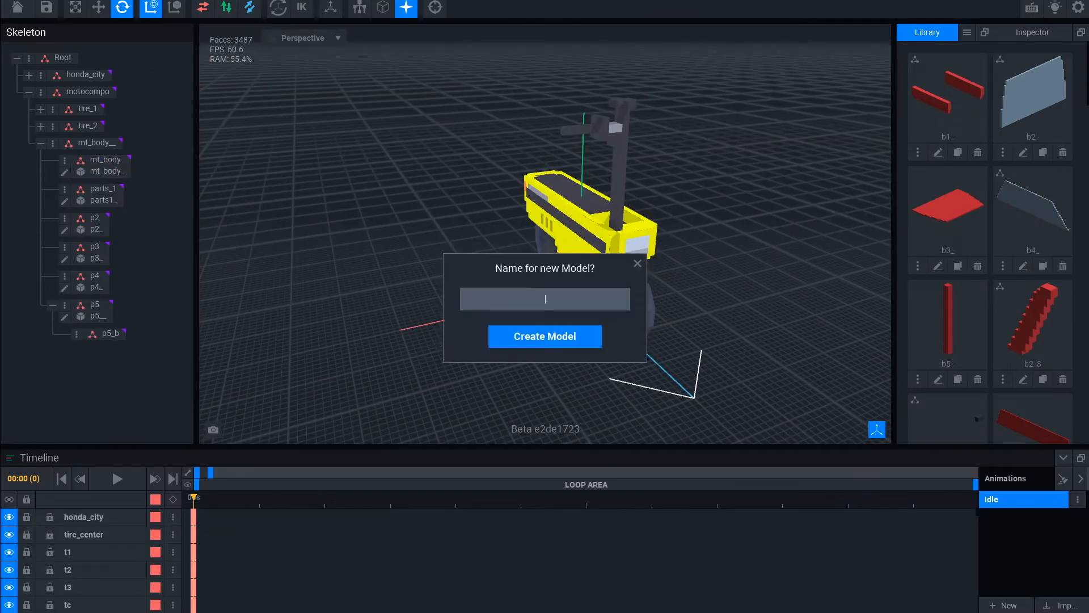
# - Create a new model for the p5_b bone and set its size to 8 × 1 × 1 voxels
pyautogui.press('Return')
pyautogui.click(393, 7)
pyautogui.write('8')
pyautogui.press('Tab')
pyautogui.write('1')
pyautogui.press('Tab')
pyautogui.write('1')
pyautogui.press('Return')
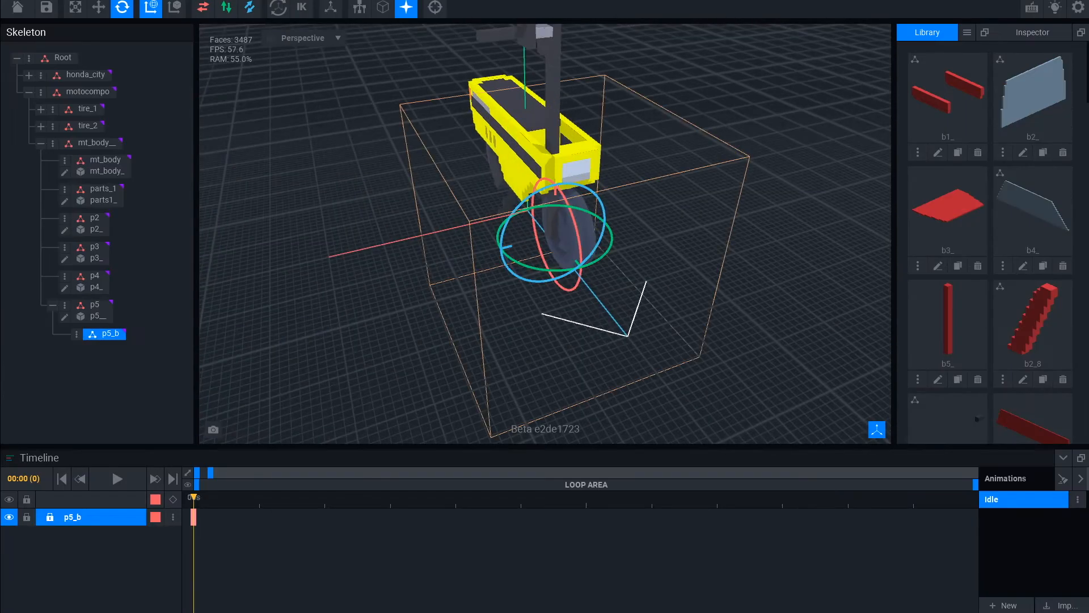
# - Assign the p5_b_ voxel bar to the p5_b bone and raise it above the yellow body
pyautogui.scroll(10, 545, 234)
pyautogui.click(91, 282)
pyautogui.moveTo(544, 255); pyautogui.dragTo(511, 170, button='right')
pyautogui.scroll(-5, 545, 256)
pyautogui.scroll(-20, 948, 227)
pyautogui.moveTo(948, 210); pyautogui.dragTo(111, 334)
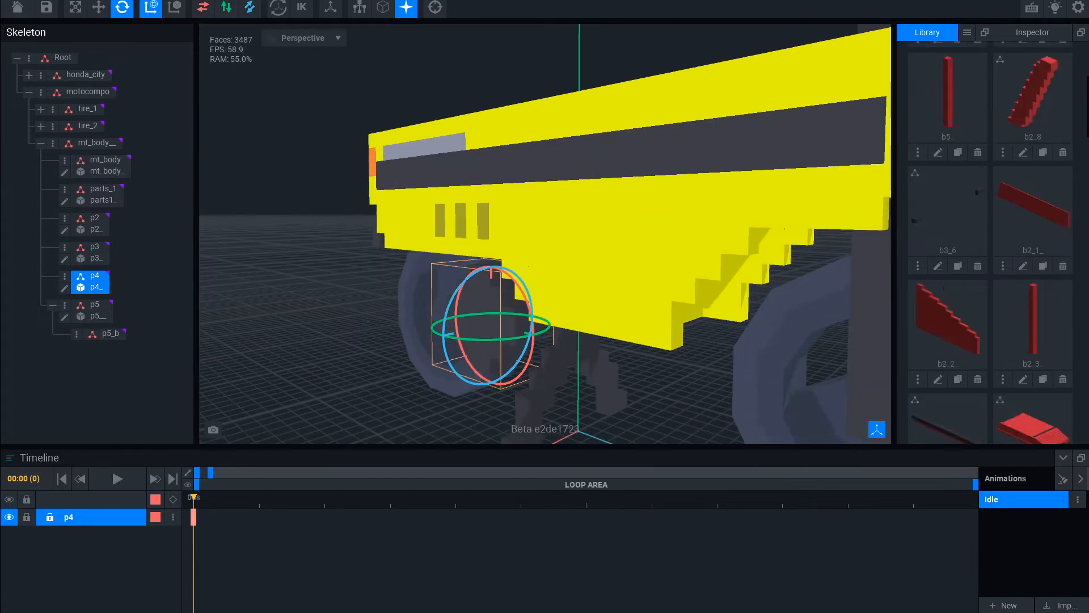
pyautogui.moveTo(511, 227); pyautogui.dragTo(596, 284, button='right')
pyautogui.scroll(-3, 545, 256)
pyautogui.moveTo(719, 262); pyautogui.dragTo(723, 113)
pyautogui.moveTo(544, 256); pyautogui.dragTo(624, 341, button='right')
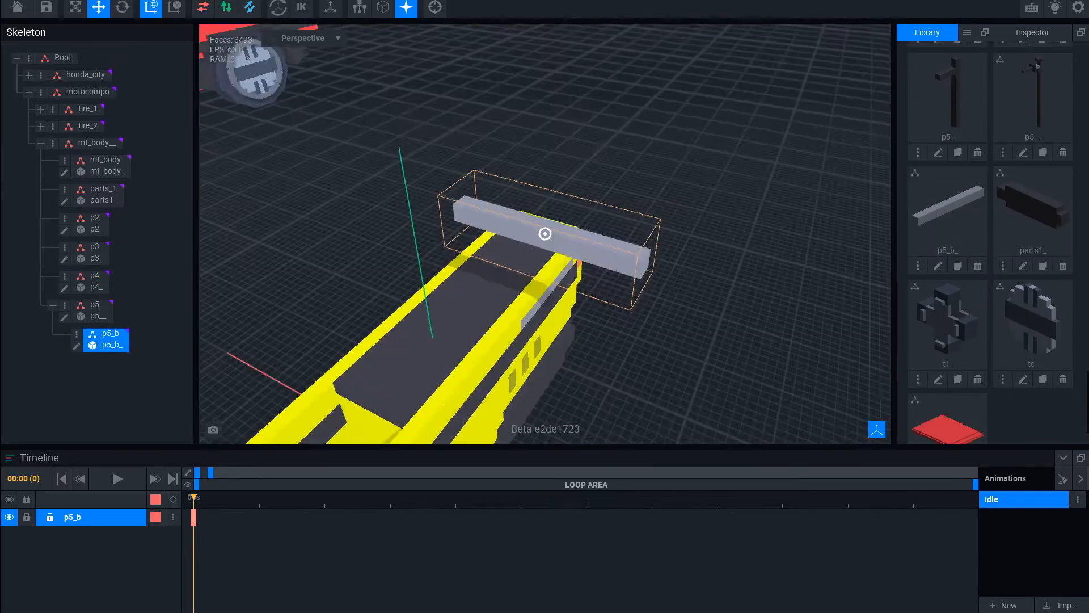
# - Open the p5_b_ model and move its pivot to one end of the bar
pyautogui.click(76, 347)
pyautogui.scroll(-5, 545, 306)
pyautogui.click(12, 343)
pyautogui.moveTo(396, 511); pyautogui.dragTo(335, 381)
pyautogui.moveTo(212, 349); pyautogui.dragTo(391, 311)
pyautogui.moveTo(544, 318); pyautogui.dragTo(431, 318, button='right')
pyautogui.scroll(4, 460, 318)
pyautogui.moveTo(462, 411); pyautogui.dragTo(477, 418)
pyautogui.moveTo(545, 363); pyautogui.dragTo(437, 249, button='right')
pyautogui.scroll(3, 460, 317)
pyautogui.moveTo(494, 263); pyautogui.dragTo(495, 266)
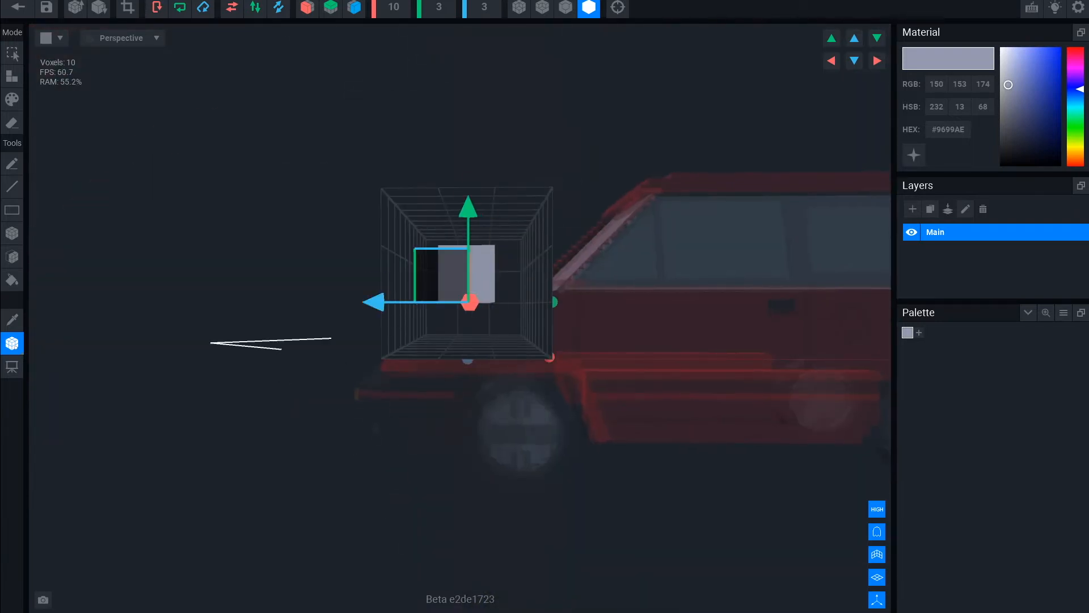
# - Move p5_b up to a height of 24 so the bar's end meets the steering post below the handlebar
pyautogui.click(18, 7)
pyautogui.scroll(-3, 545, 170)
pyautogui.click(507, 110)
pyautogui.scroll(4, 545, 170)
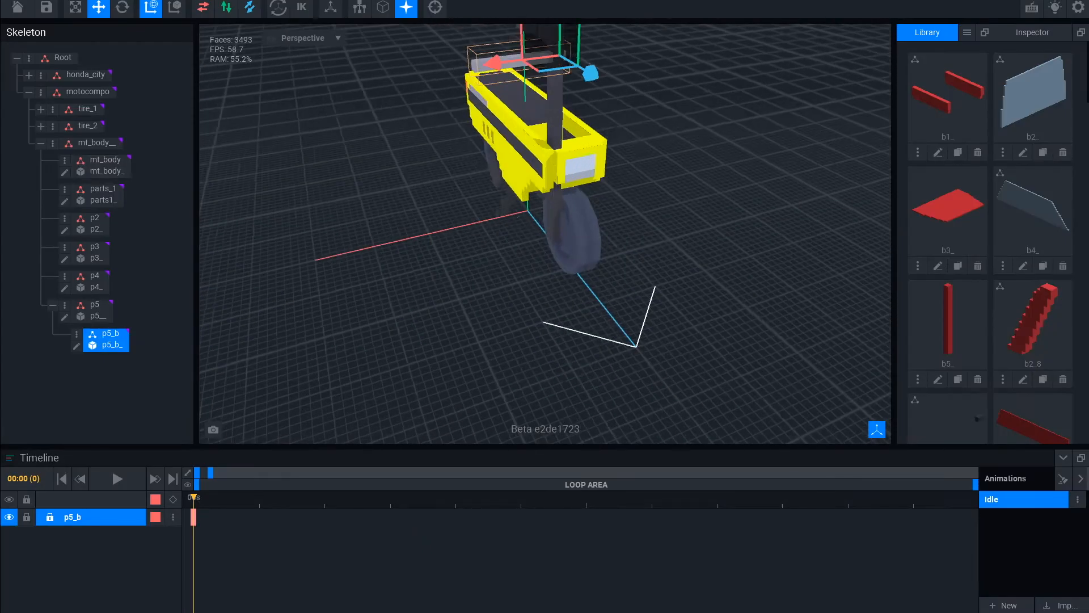
pyautogui.moveTo(545, 142); pyautogui.dragTo(550, 283, button='middle')
pyautogui.moveTo(602, 137); pyautogui.dragTo(602, 157)
pyautogui.moveTo(680, 244); pyautogui.dragTo(733, 239, button='right')
pyautogui.moveTo(734, 240); pyautogui.dragTo(726, 363, button='middle')
pyautogui.scroll(3, 687, 227)
pyautogui.moveTo(687, 161); pyautogui.dragTo(688, 142)
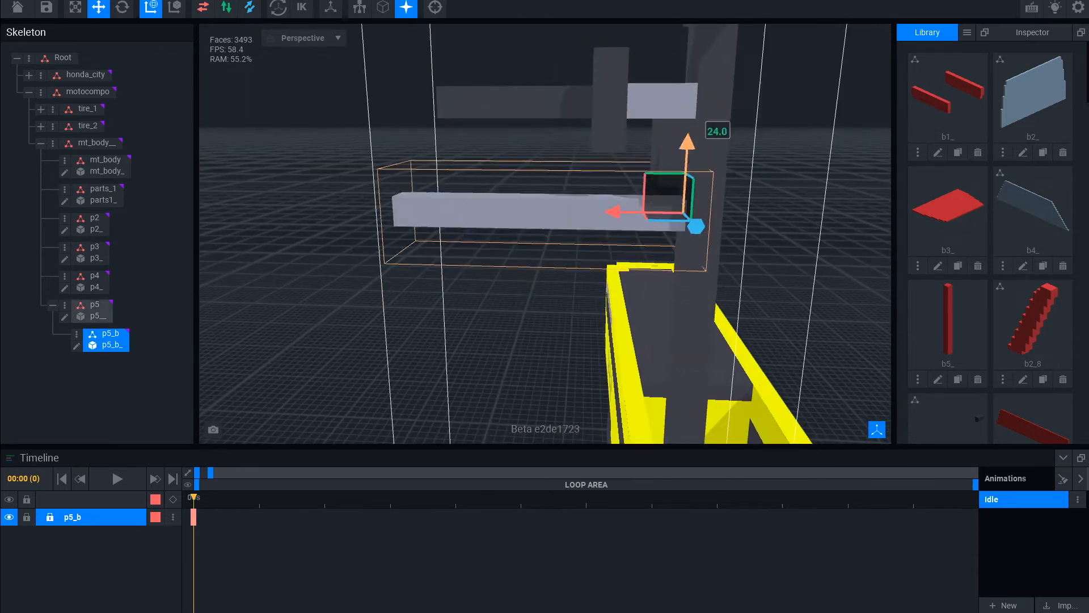
pyautogui.moveTo(687, 170); pyautogui.dragTo(823, 130, button='right')
pyautogui.moveTo(641, 346); pyautogui.dragTo(687, 335, button='right')
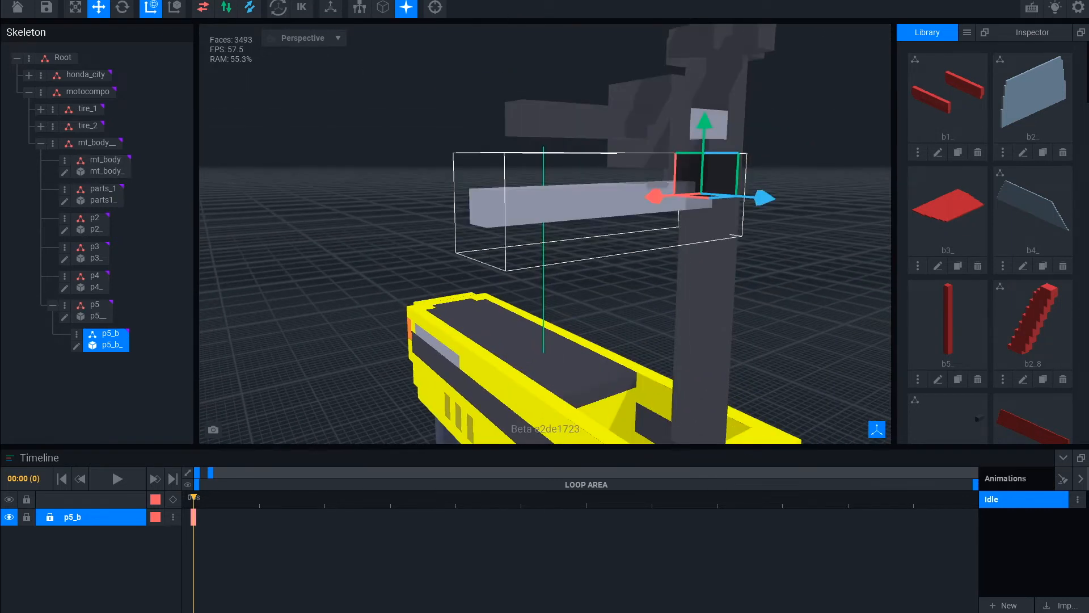
# - Rotate p5_b so the light bar slopes downward and outward from the steering post
pyautogui.press('Tab')
pyautogui.moveTo(496, 316); pyautogui.dragTo(454, 284, button='right')
pyautogui.press('e')
pyautogui.click(326, 321)
pyautogui.moveTo(326, 321); pyautogui.dragTo(306, 295, button='right')
pyautogui.click(355, 286)
pyautogui.press('Tab')
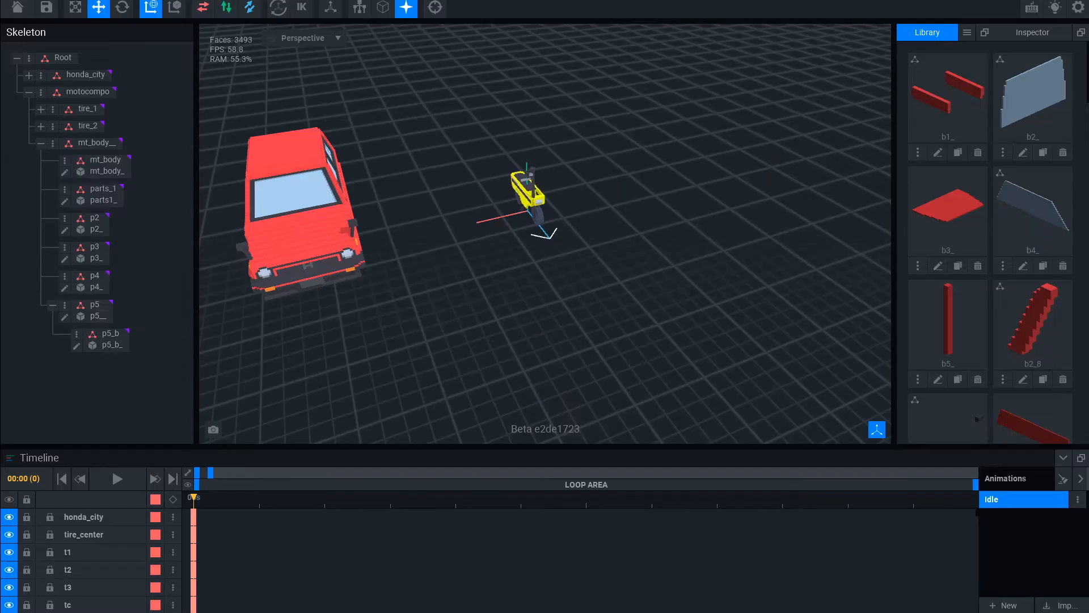
pyautogui.moveTo(708, 207); pyautogui.dragTo(706, 202)
pyautogui.click(738, 227)
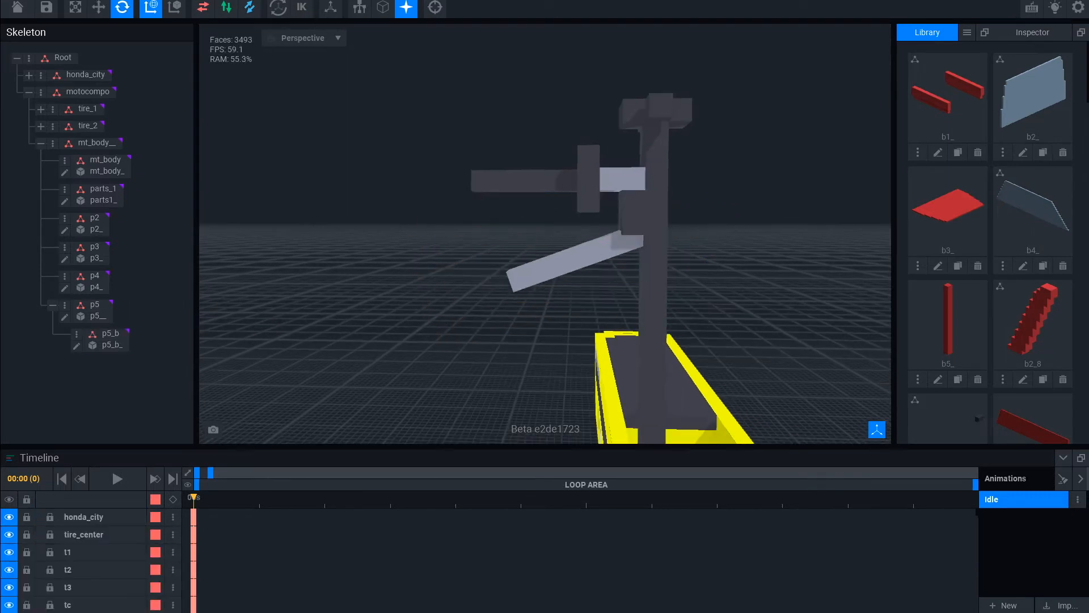
pyautogui.click(571, 258)
pyautogui.click(738, 284)
# - Reopen p5__ and add an orange indicator block on the post where the sloping bar joins it
pyautogui.scroll(-5, 737, 295)
pyautogui.moveTo(715, 306); pyautogui.dragTo(647, 296, button='right')
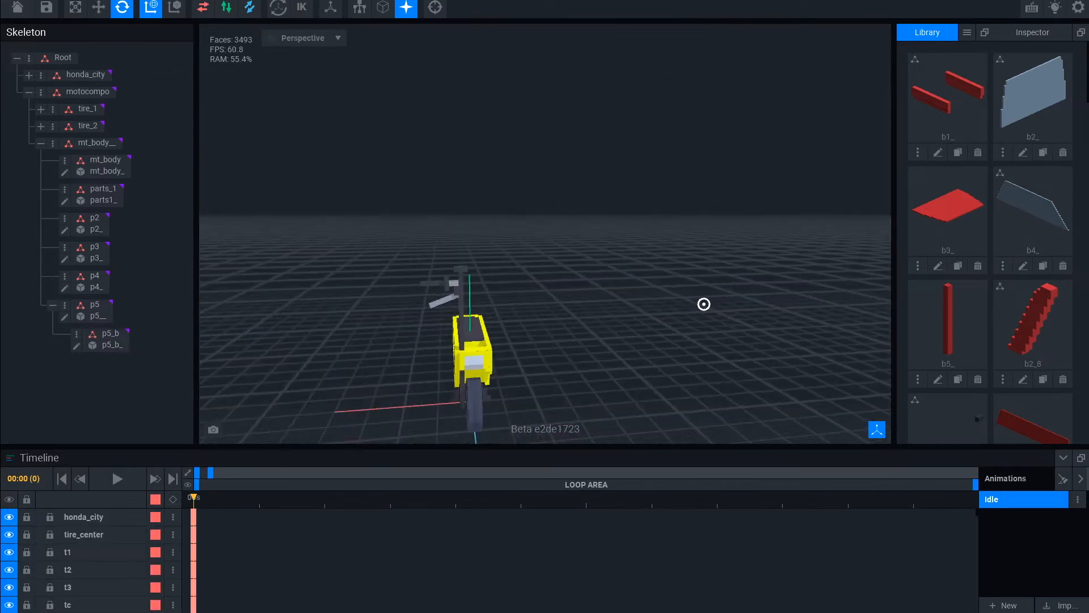
pyautogui.click(348, 250)
pyautogui.press('w')
pyautogui.moveTo(646, 193); pyautogui.dragTo(709, 212, button='right')
pyautogui.press('Tab')
pyautogui.click(931, 332)
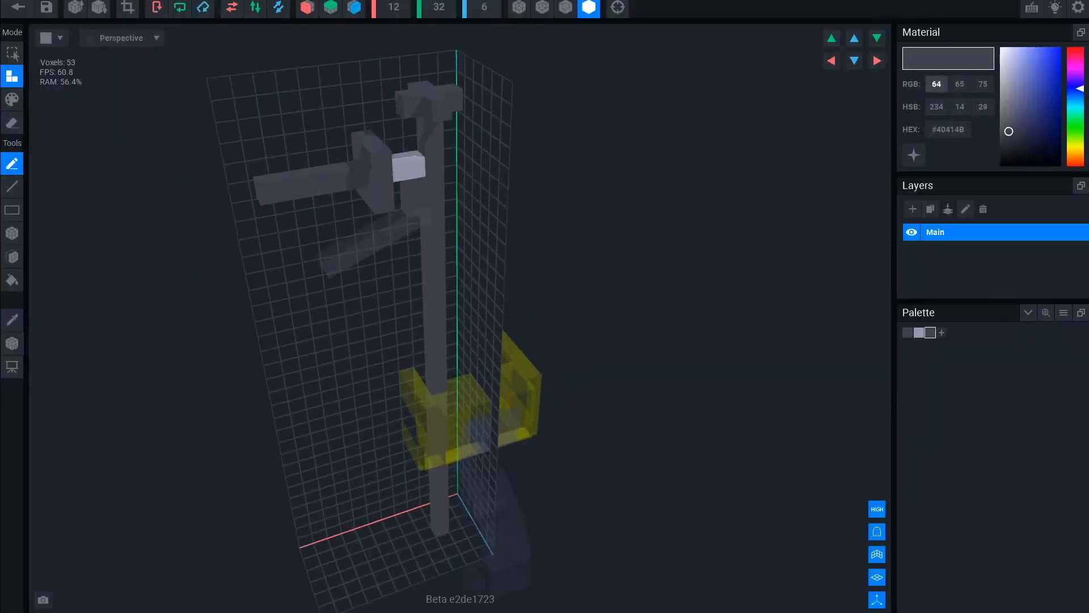
pyautogui.moveTo(510, 272); pyautogui.dragTo(343, 163, button='right')
pyautogui.click(434, 199)
pyautogui.scroll(3, 434, 227)
pyautogui.click(479, 177)
pyautogui.click(427, 177)
pyautogui.click(427, 177)
pyautogui.moveTo(331, 223); pyautogui.dragTo(276, 226)
pyautogui.moveTo(511, 250)
pyautogui.mouseDown(button='right')
pyautogui.moveTo(435, 287)
pyautogui.moveTo(505, 244)
pyautogui.mouseUp(button='right')
pyautogui.click(505, 244)
pyautogui.click(18, 8)
# - Reopen p5__ and erase the orange indicator block from the post
pyautogui.moveTo(693, 170); pyautogui.dragTo(380, 301, button='right')
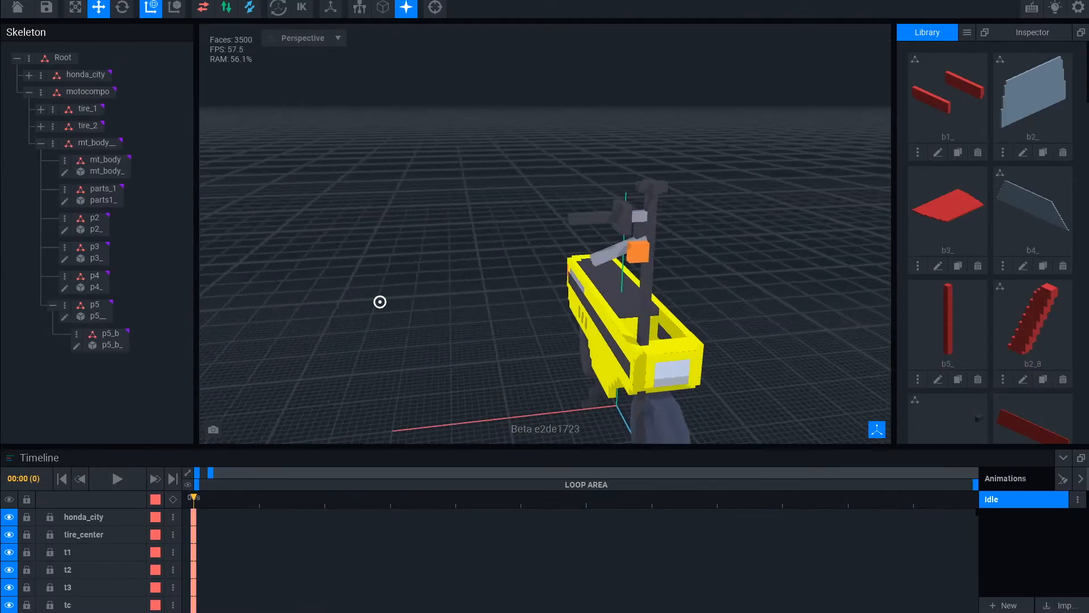
pyautogui.doubleClick(94, 316)
pyautogui.moveTo(467, 194); pyautogui.dragTo(466, 206)
pyautogui.click(18, 8)
# - Duplicate the p5 bone as p5_2 and shift it sideways to the other side of the front wheel
pyautogui.click(425, 211)
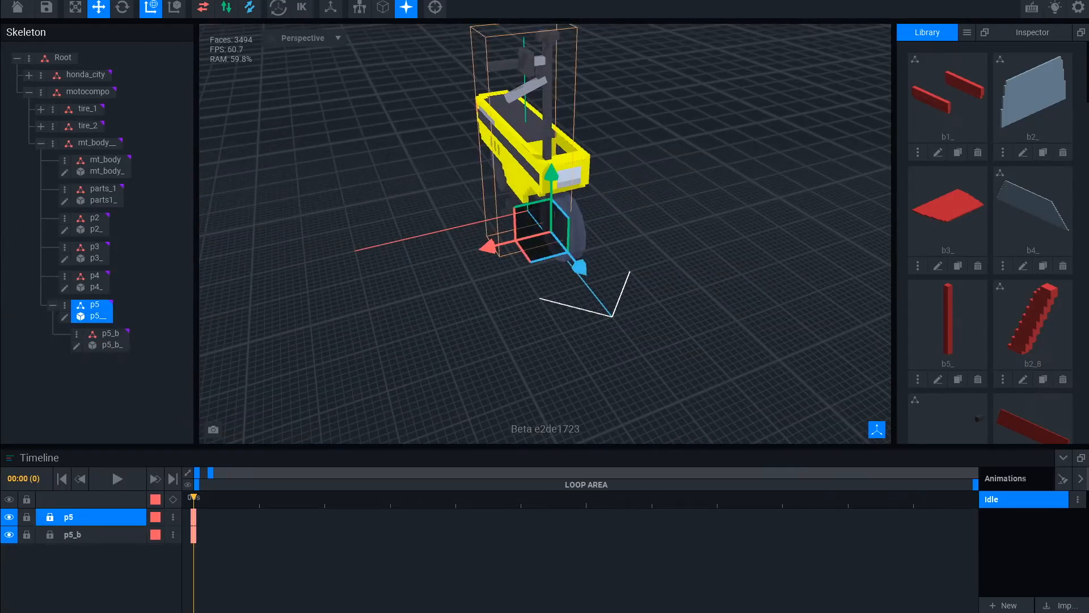
pyautogui.press('Return')
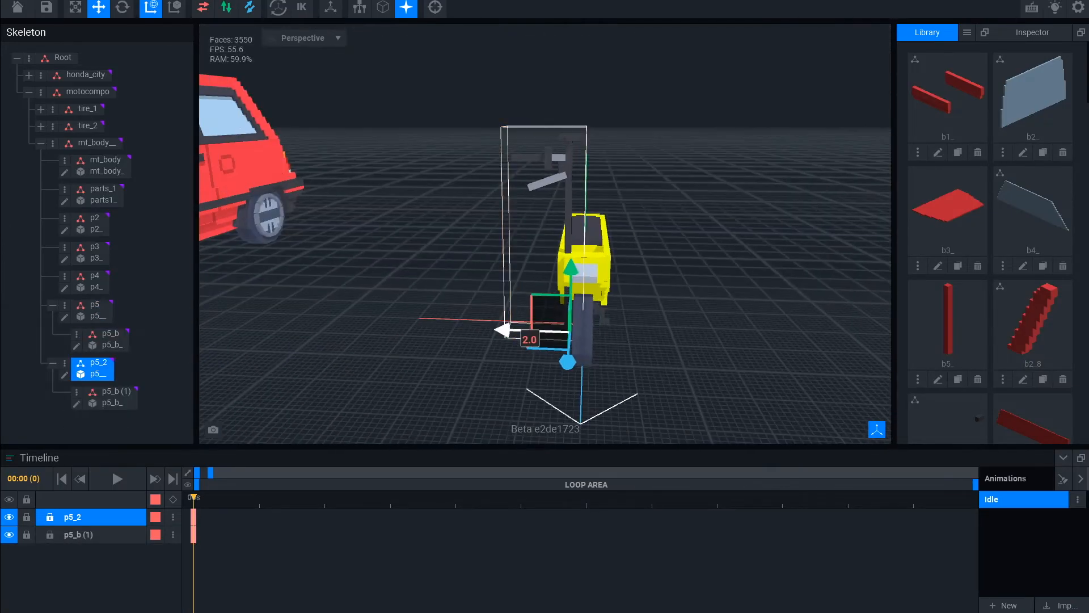
pyautogui.moveTo(533, 330); pyautogui.dragTo(540, 331)
pyautogui.scroll(4, 567, 335)
pyautogui.moveTo(602, 374); pyautogui.dragTo(528, 318, button='middle')
pyautogui.moveTo(500, 343); pyautogui.dragTo(505, 343)
pyautogui.moveTo(505, 343); pyautogui.dragTo(522, 344, button='right')
pyautogui.click(508, 306)
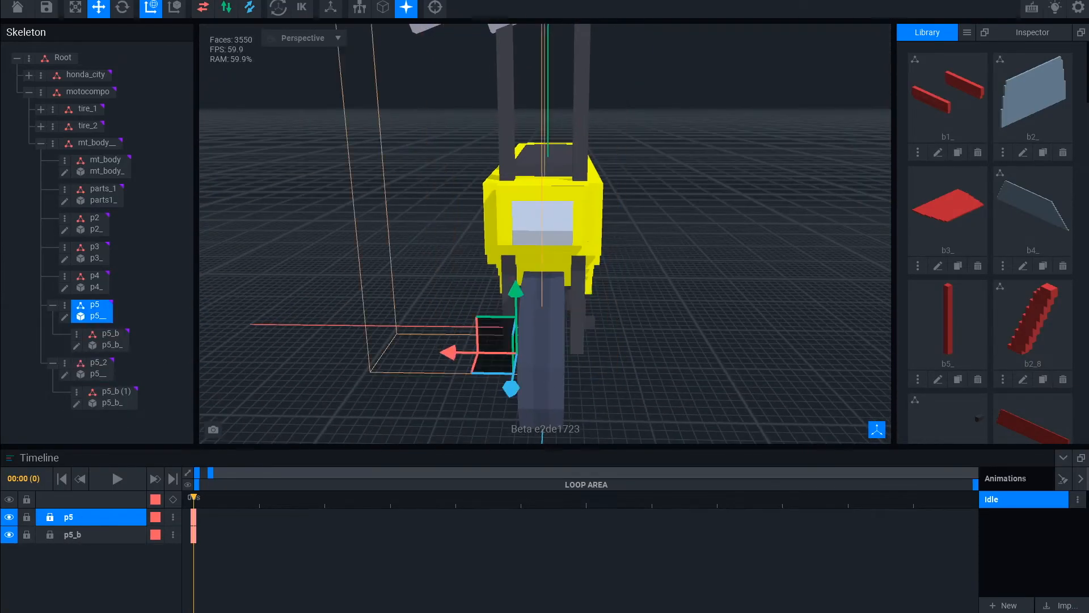
# - Turn p5_2 around so its handlebar and sloping bar point outward, and align it with the opposite post
pyautogui.scroll(-3, 652, 329)
pyautogui.moveTo(652, 363); pyautogui.dragTo(508, 294)
pyautogui.scroll(2, 669, 322)
pyautogui.click(788, 318)
pyautogui.moveTo(789, 318); pyautogui.dragTo(601, 289, button='right')
pyautogui.click(409, 148)
pyautogui.moveTo(487, 316); pyautogui.dragTo(520, 319)
pyautogui.moveTo(545, 329); pyautogui.dragTo(612, 368, button='right')
pyautogui.click(722, 341)
pyautogui.scroll(-4, 722, 340)
pyautogui.moveTo(686, 386); pyautogui.dragTo(675, 303, button='right')
pyautogui.scroll(3, 681, 318)
pyautogui.click(573, 232)
pyautogui.click(122, 8)
# - Create a new node named p5_2_c under the p5_2 bone
pyautogui.click(64, 362)
pyautogui.click(102, 389)
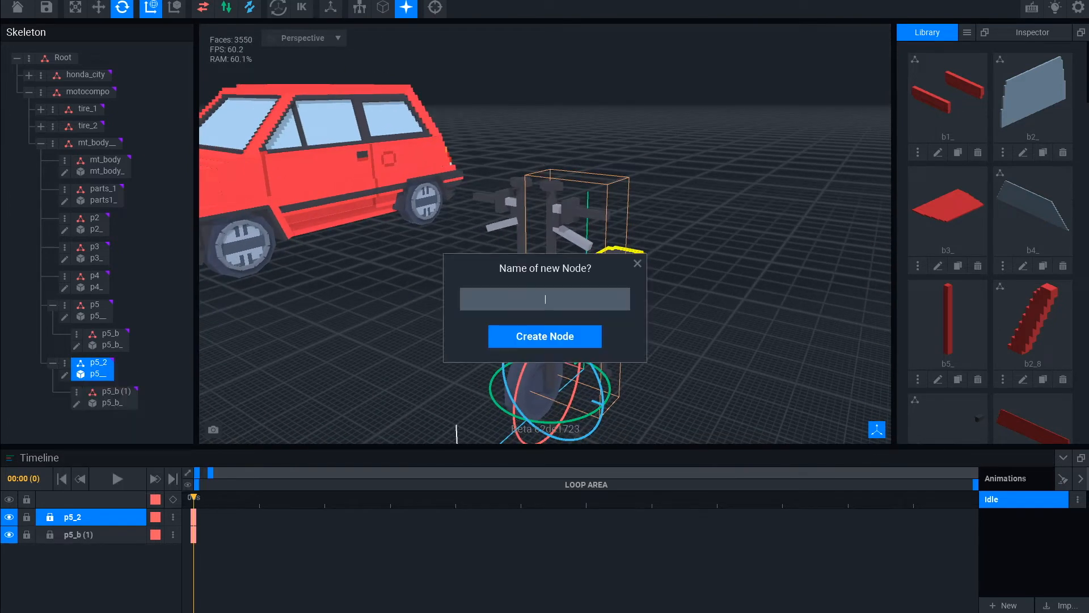
pyautogui.scroll(-20, 990, 244)
pyautogui.click(968, 33)
pyautogui.press('Return')
pyautogui.click(393, 8)
pyautogui.write('2')
pyautogui.hotkey('shift', 'Return')
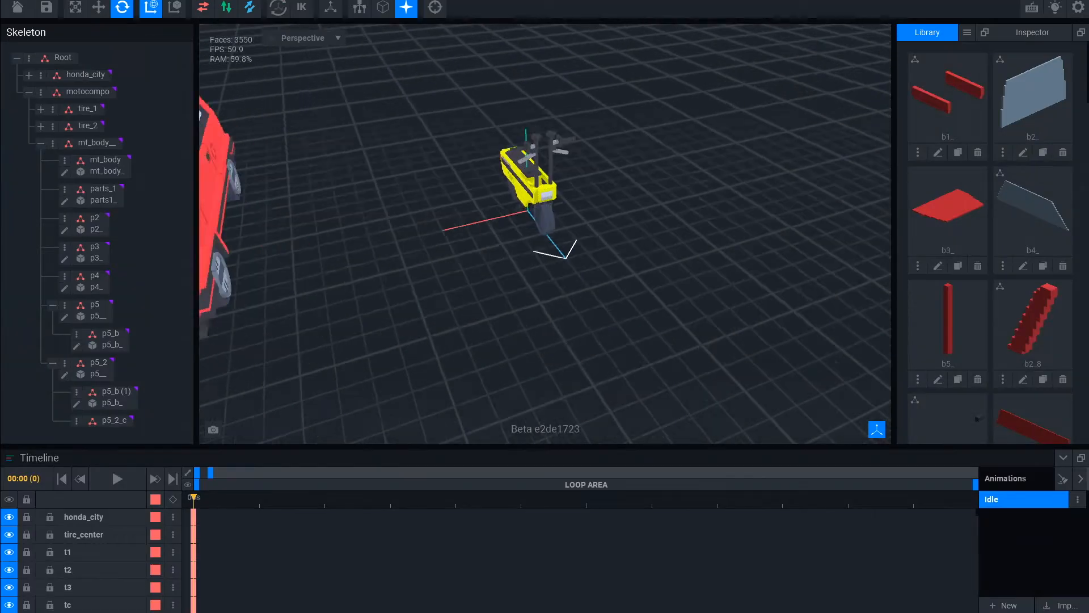
# - Assign the orange lt model to p5_2_c and raise it to a height of 28 near the handlebars
pyautogui.scroll(3, 545, 227)
pyautogui.click(113, 420)
pyautogui.press('w')
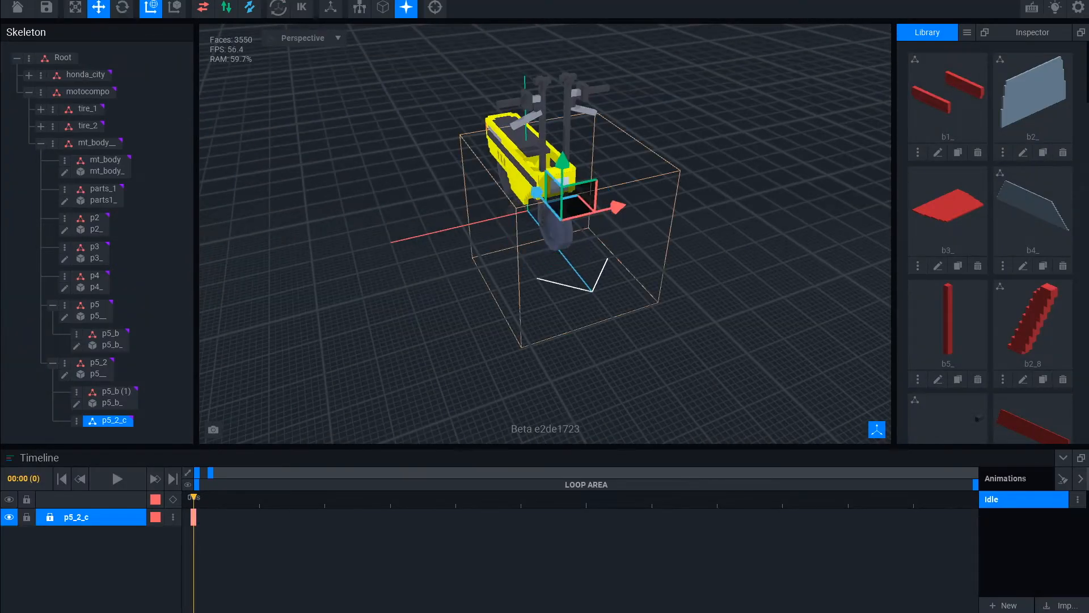
pyautogui.moveTo(588, 250); pyautogui.dragTo(559, 217)
pyautogui.scroll(-20, 993, 227)
pyautogui.moveTo(1033, 92); pyautogui.dragTo(113, 421)
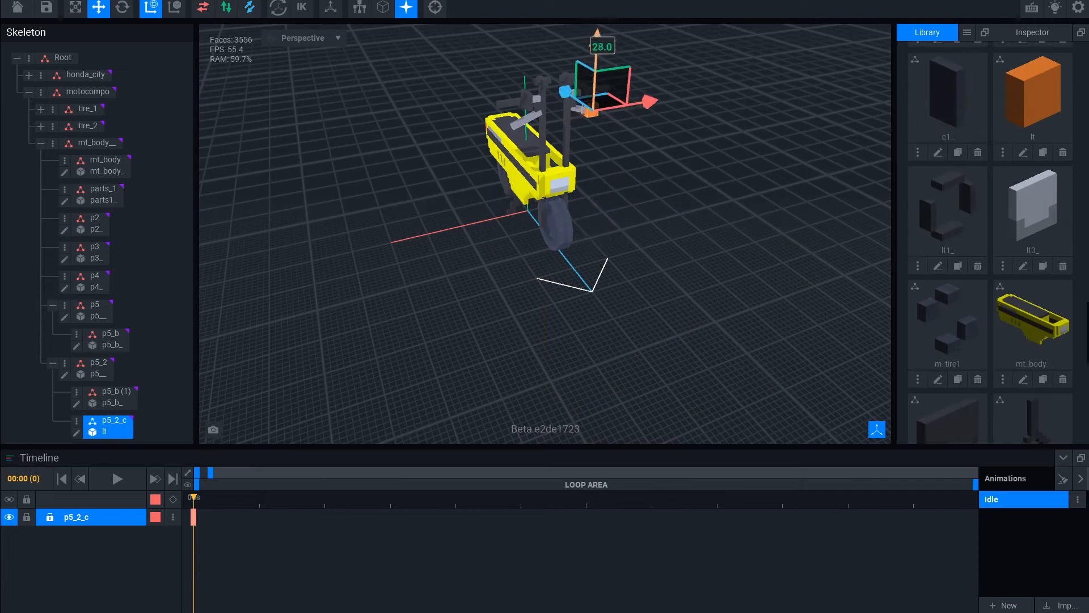
# - Shift p5_2_c sideways and in depth until the orange light sits against the p5_2 steering post
pyautogui.scroll(10, 544, 233)
pyautogui.moveTo(545, 233); pyautogui.dragTo(397, 227, button='right')
pyautogui.moveTo(341, 209); pyautogui.dragTo(323, 214)
pyautogui.moveTo(397, 227); pyautogui.dragTo(488, 227, button='right')
pyautogui.moveTo(474, 221); pyautogui.dragTo(462, 221)
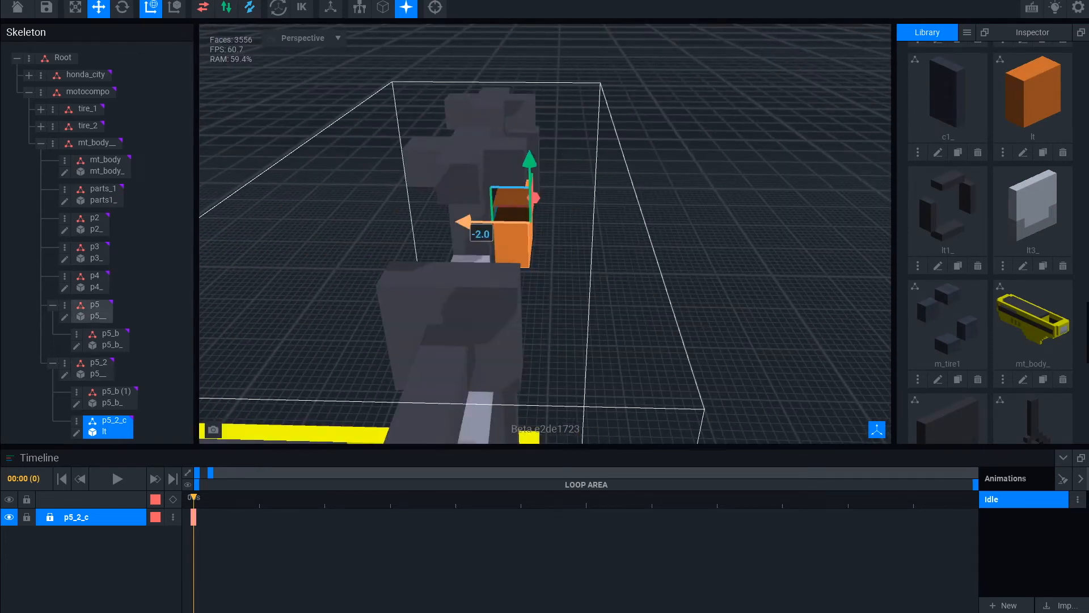
pyautogui.moveTo(462, 221); pyautogui.dragTo(568, 238, button='right')
pyautogui.scroll(5, 545, 233)
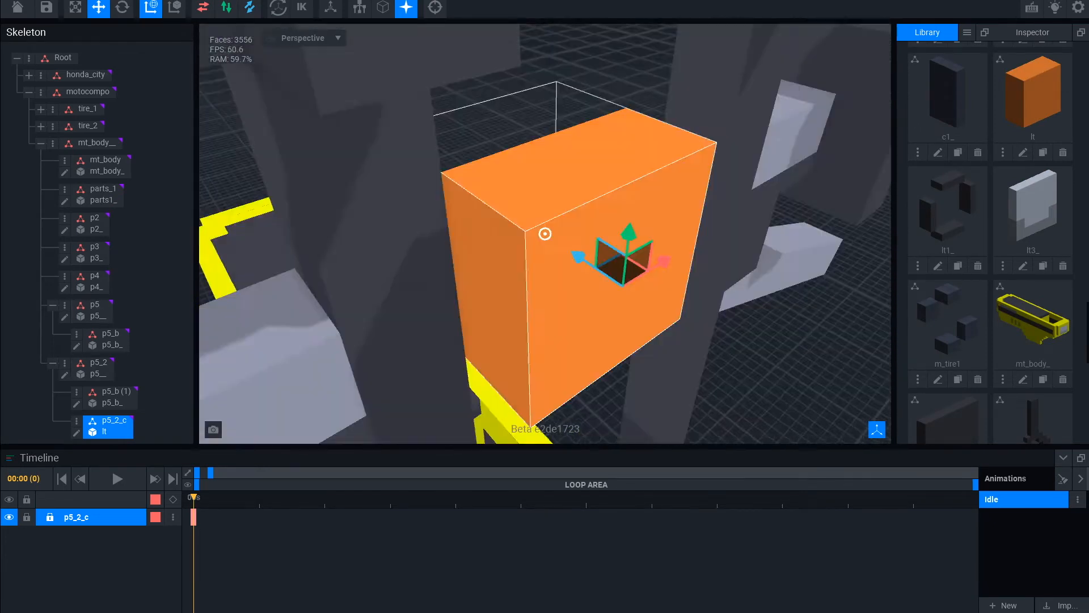
pyautogui.scroll(-10, 545, 234)
pyautogui.moveTo(653, 233); pyautogui.dragTo(544, 239, button='right')
pyautogui.moveTo(638, 252); pyautogui.dragTo(616, 251)
pyautogui.click(710, 355)
# - Open the orange lt model to inspect its voxels and return to the skeleton
pyautogui.scroll(-10, 710, 355)
pyautogui.moveTo(545, 284); pyautogui.dragTo(721, 352, button='right')
pyautogui.click(77, 433)
pyautogui.scroll(-10, 460, 318)
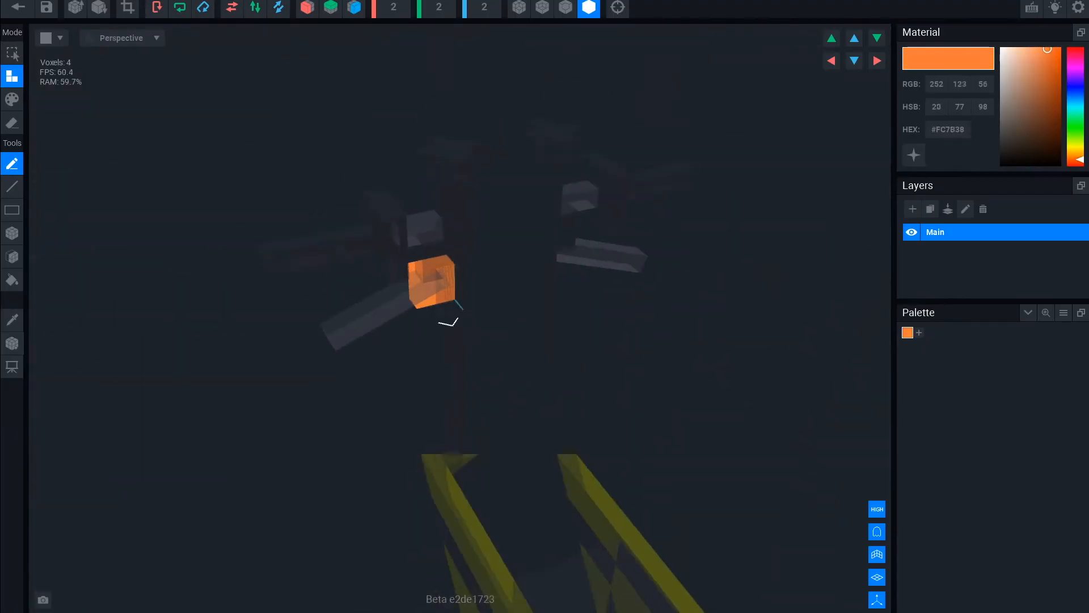
pyautogui.click(17, 7)
# - Duplicate p5_2_c as p5_c and reparent it to p5 so the other steering post gets an orange light
pyautogui.scroll(5, 545, 233)
pyautogui.moveTo(510, 255); pyautogui.dragTo(568, 227, button='right')
pyautogui.click(569, 182)
pyautogui.click(76, 422)
pyautogui.click(121, 502)
pyautogui.press('Return')
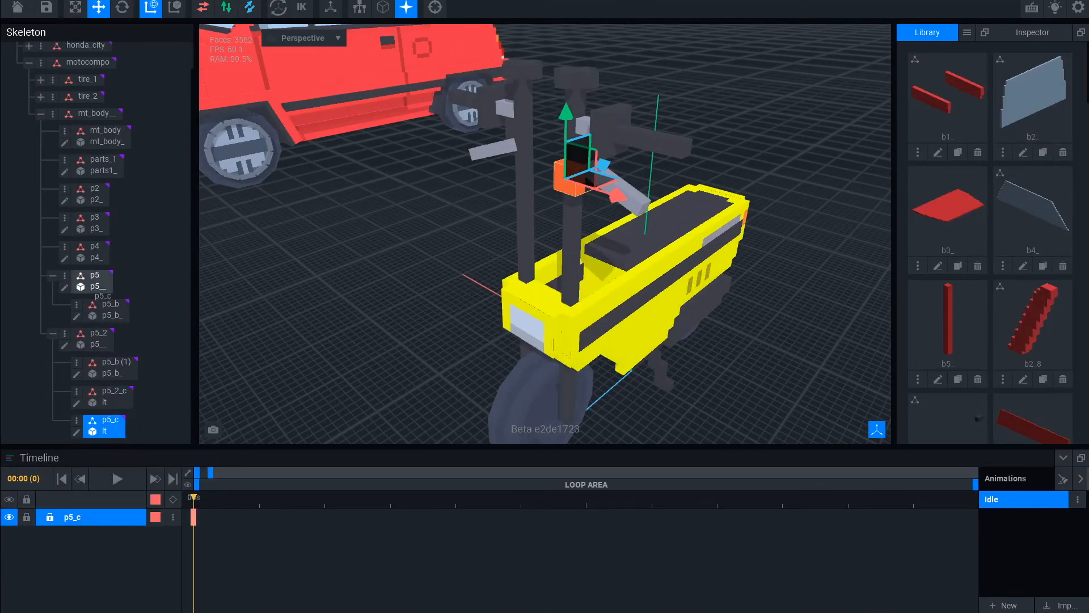
pyautogui.scroll(-2, 476, 227)
pyautogui.moveTo(465, 227); pyautogui.dragTo(556, 255, button='right')
# - Open mt_body_ with X symmetry and add dark #40414B voxels in the open compartment in front of the seat
pyautogui.click(465, 272)
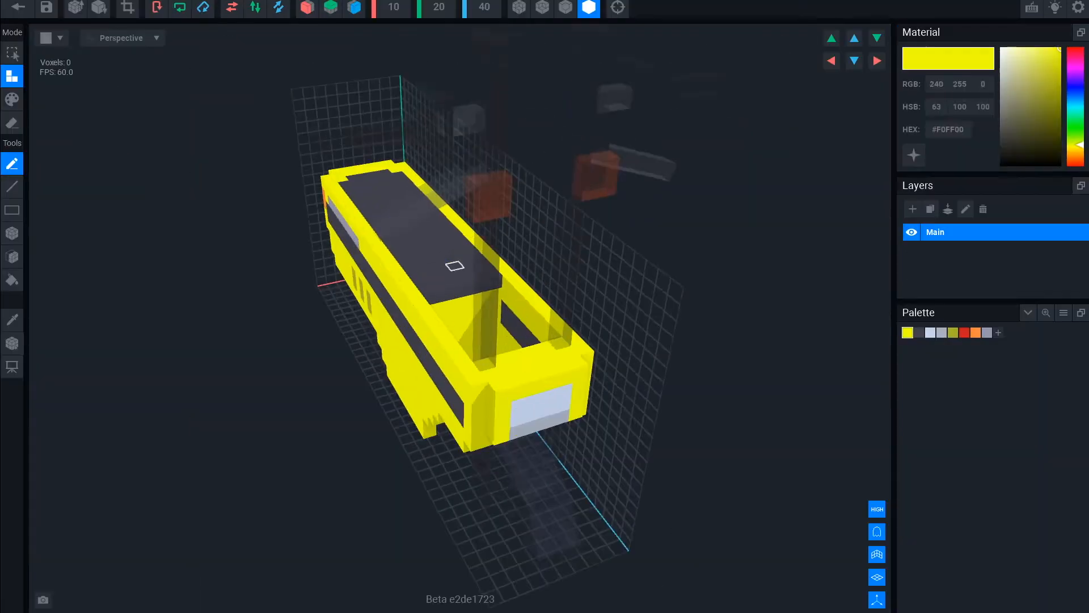
pyautogui.scroll(8, 450, 261)
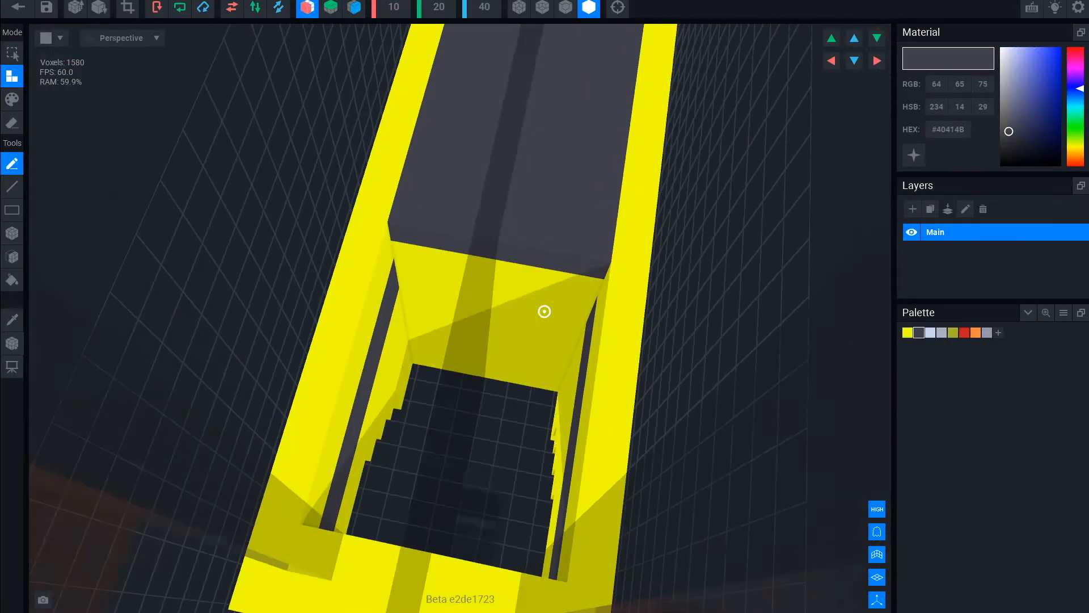
pyautogui.moveTo(545, 311); pyautogui.dragTo(543, 309, button='right')
pyautogui.moveTo(543, 310); pyautogui.dragTo(420, 306)
pyautogui.moveTo(491, 304); pyautogui.dragTo(488, 312, button='right')
pyautogui.press('f')
pyautogui.moveTo(465, 337); pyautogui.dragTo(405, 432)
pyautogui.moveTo(415, 397)
pyautogui.mouseDown(button='right')
pyautogui.moveTo(467, 227)
pyautogui.moveTo(415, 168)
pyautogui.mouseUp(button='right')
pyautogui.moveTo(416, 187); pyautogui.dragTo(386, 221)
pyautogui.moveTo(386, 221); pyautogui.dragTo(431, 363, button='right')
pyautogui.moveTo(431, 364); pyautogui.dragTo(503, 450)
# - Extend the dark #40414B voxels across the compartment's remaining inner areas, switching between line and face tools
pyautogui.press('l')
pyautogui.moveTo(503, 450); pyautogui.dragTo(540, 389, button='right')
pyautogui.moveTo(540, 389); pyautogui.dragTo(443, 391)
pyautogui.moveTo(443, 391); pyautogui.dragTo(321, 326, button='right')
pyautogui.press('f')
pyautogui.moveTo(321, 326); pyautogui.dragTo(323, 352)
pyautogui.moveTo(323, 352); pyautogui.dragTo(363, 364, button='right')
pyautogui.press('l')
pyautogui.moveTo(396, 357); pyautogui.dragTo(454, 363)
pyautogui.moveTo(454, 363)
pyautogui.mouseDown(button='right')
pyautogui.moveTo(423, 414)
pyautogui.moveTo(532, 350)
pyautogui.moveTo(469, 348)
pyautogui.mouseUp(button='right')
pyautogui.press('f')
pyautogui.moveTo(469, 348); pyautogui.dragTo(476, 368)
pyautogui.moveTo(477, 368)
pyautogui.mouseDown(button='right')
pyautogui.moveTo(592, 359)
pyautogui.moveTo(488, 391)
pyautogui.mouseUp(button='right')
pyautogui.moveTo(488, 392); pyautogui.dragTo(503, 411)
pyautogui.moveTo(503, 411)
pyautogui.mouseDown(button='right')
pyautogui.moveTo(602, 391)
pyautogui.moveTo(550, 289)
pyautogui.moveTo(679, 365)
pyautogui.moveTo(650, 319)
pyautogui.mouseUp(button='right')
# - Paint the remaining inner compartment surfaces of mt_body_ and return to the skeleton
pyautogui.click(12, 99)
pyautogui.scroll(-5, 585, 419)
pyautogui.scroll(4, 678, 365)
pyautogui.moveTo(650, 319); pyautogui.dragTo(770, 317)
pyautogui.moveTo(770, 318)
pyautogui.mouseDown(button='right')
pyautogui.moveTo(731, 289)
pyautogui.moveTo(625, 318)
pyautogui.mouseUp(button='right')
pyautogui.scroll(-5, 540, 343)
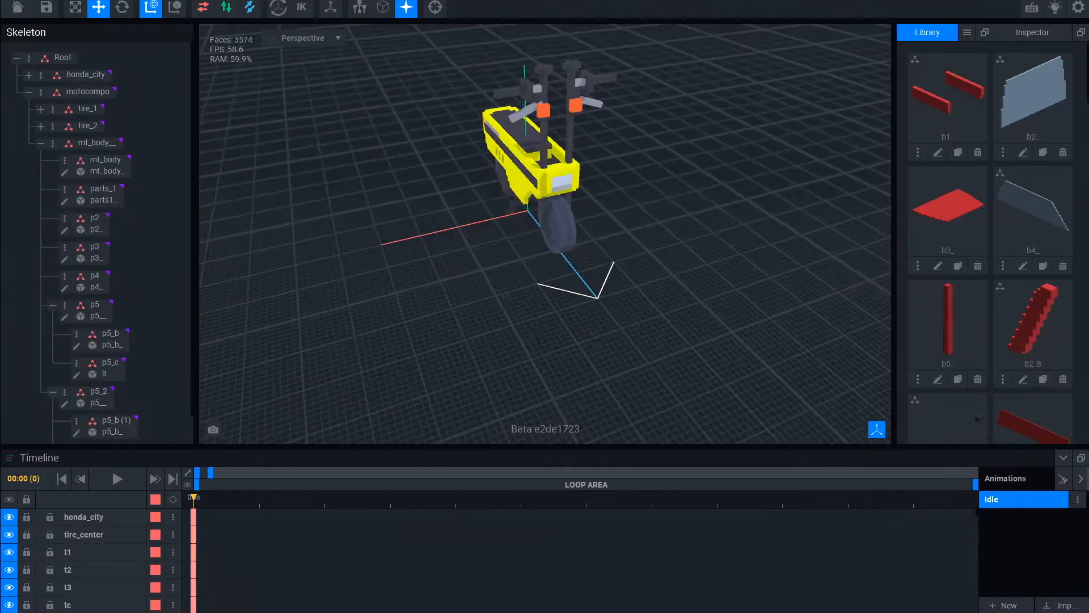
# - Create a child node named p5_3 under the p5 steering post
pyautogui.moveTo(602, 142); pyautogui.dragTo(630, 227, button='right')
pyautogui.click(616, 244)
pyautogui.click(65, 305)
pyautogui.click(105, 383)
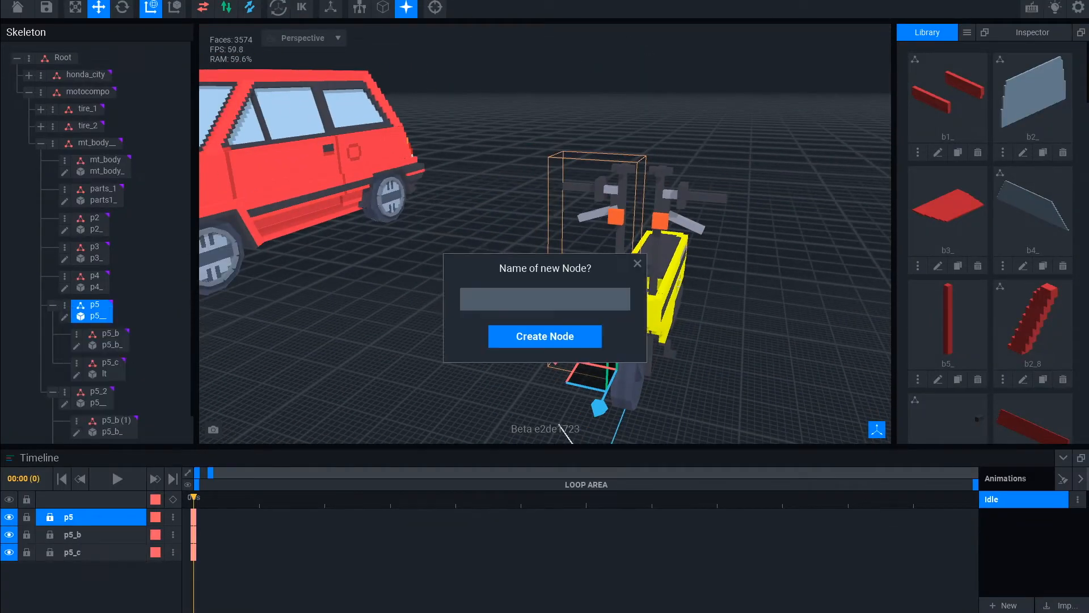
pyautogui.write('p5_3')
pyautogui.press('Return')
# - Create a new matrix named p5_3_, 16 voxels high, with a dark #40414B vertical column for the mirror stem
pyautogui.moveTo(641, 272); pyautogui.dragTo(573, 278, button='right')
pyautogui.scroll(2, 574, 278)
pyautogui.click(968, 32)
pyautogui.click(997, 39)
pyautogui.write('p5_3_')
pyautogui.press('Return')
pyautogui.moveTo(511, 318); pyautogui.dragTo(391, 278, button='right')
pyautogui.press('Tab')
pyautogui.write('16')
pyautogui.press('Tab')
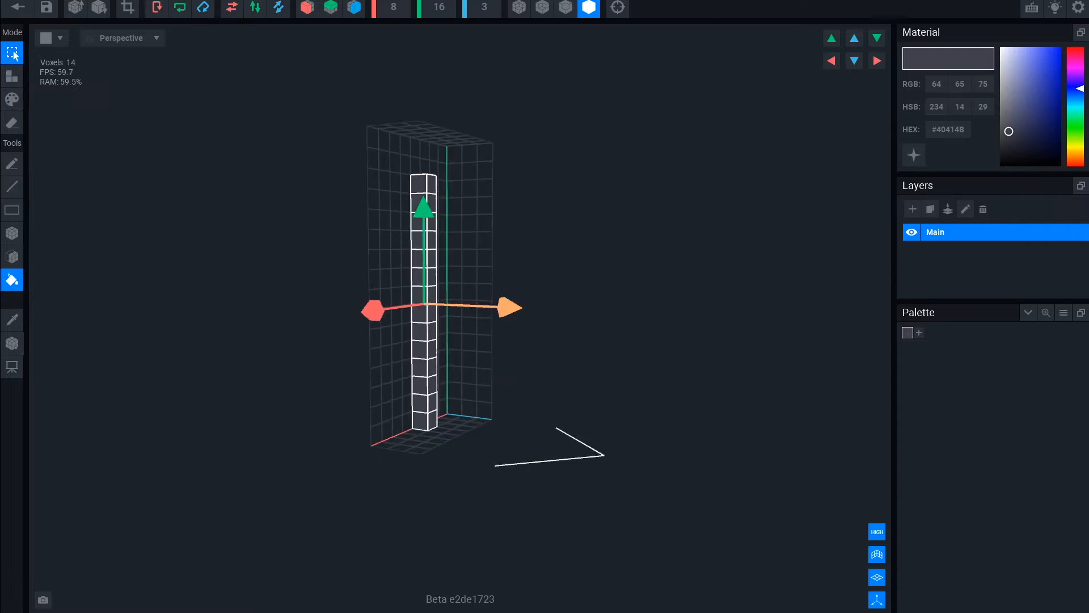
# - Add dark #40414B voxels around the upper end of the p5_3_ stem to start a rounded mirror head
pyautogui.hotkey('ctrl', 'd')
pyautogui.scroll(3, 443, 295)
pyautogui.moveTo(436, 307); pyautogui.dragTo(472, 291, button='right')
pyautogui.click(12, 76)
pyautogui.click(406, 229)
pyautogui.click(460, 228)
pyautogui.click(389, 185)
pyautogui.click(453, 185)
pyautogui.click(453, 245)
pyautogui.click(389, 246)
# - Complete the rounded mirror head of p5_3_ with more voxels and extend the matrix height to 20
pyautogui.moveTo(391, 255); pyautogui.dragTo(459, 270, button='right')
pyautogui.click(391, 234)
pyautogui.click(331, 294)
pyautogui.click(418, 347)
pyautogui.moveTo(419, 346); pyautogui.dragTo(449, 326, button='right')
pyautogui.scroll(-3, 420, 295)
pyautogui.click(376, 291)
pyautogui.click(375, 331)
pyautogui.click(395, 350)
pyautogui.click(435, 350)
pyautogui.scroll(-3, 456, 395)
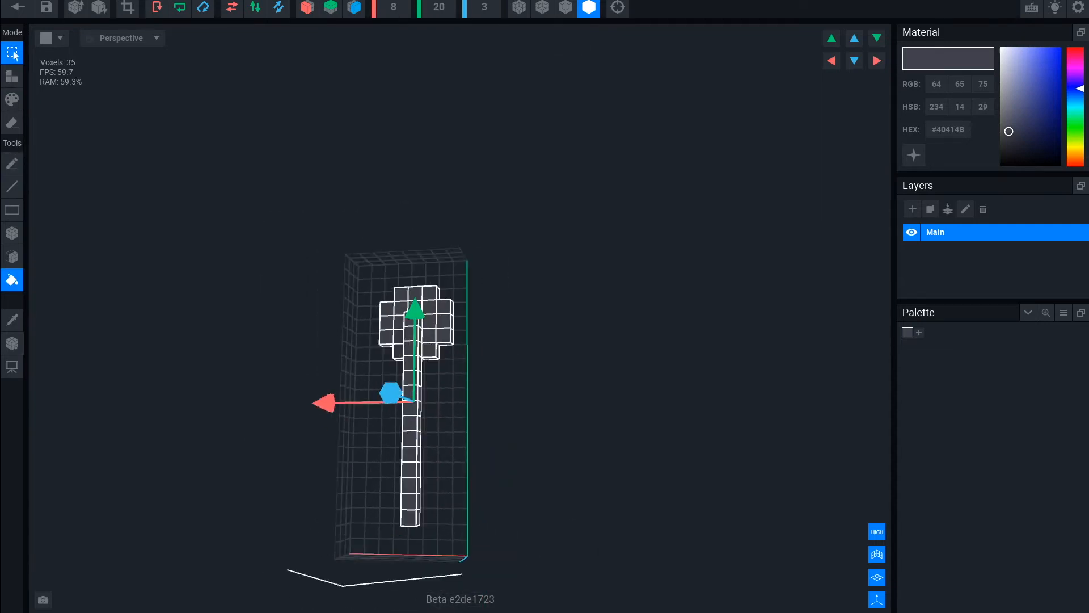
# - Check the voxels and pivot of p5_3_ and return to the skeleton
pyautogui.click(12, 164)
pyautogui.click(12, 76)
pyautogui.scroll(3, 420, 352)
pyautogui.moveTo(397, 363); pyautogui.dragTo(462, 401, button='right')
pyautogui.click(12, 343)
pyautogui.scroll(-3, 420, 340)
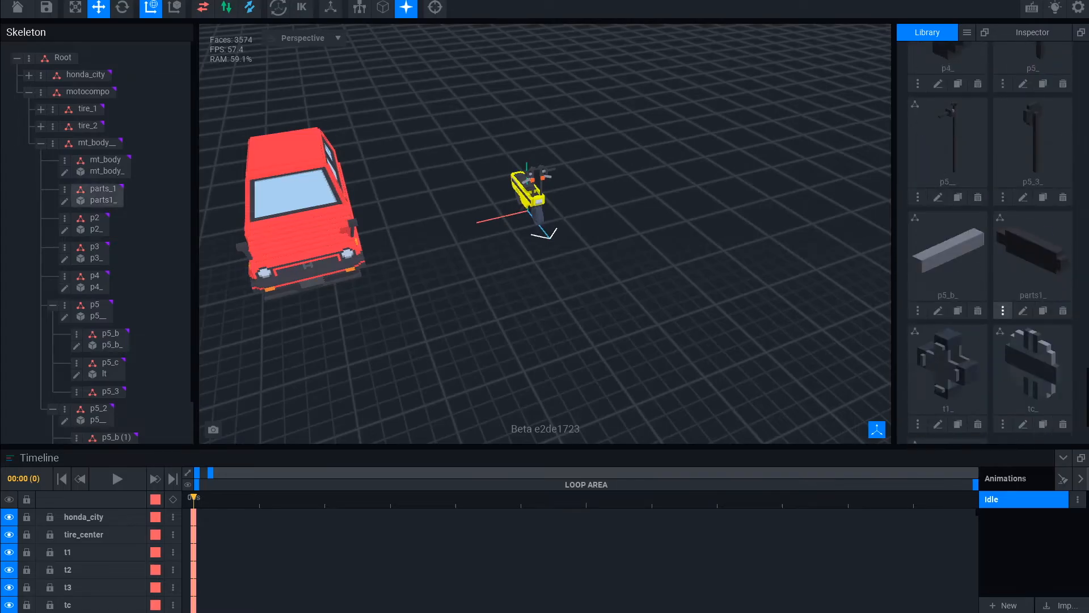
# - Attach the p5_3_ matrix to node p5_3 and raise it to handlebar height beside the steering post
pyautogui.scroll(3, 528, 182)
pyautogui.click(106, 397)
pyautogui.scroll(3, 527, 181)
pyautogui.moveTo(511, 358); pyautogui.dragTo(449, 293, button='right')
pyautogui.click(449, 292)
pyautogui.click(107, 397)
pyautogui.moveTo(517, 261); pyautogui.dragTo(488, 260)
pyautogui.scroll(-3, 534, 227)
pyautogui.moveTo(534, 227); pyautogui.dragTo(535, 29)
pyautogui.press('f')
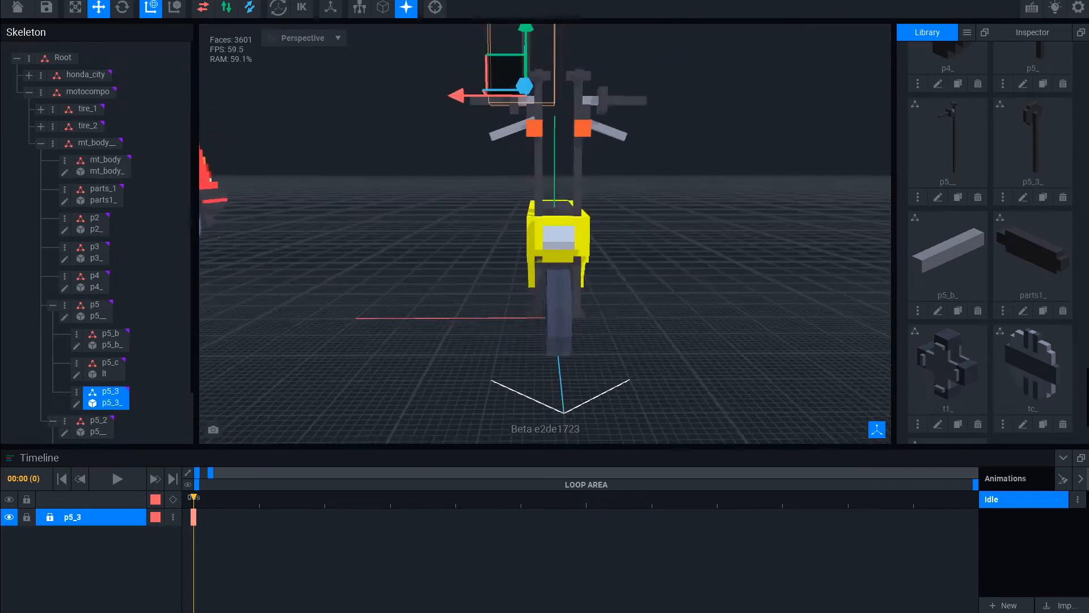
# - Open p5_3_ and erase the stray voxels above the mirror head
pyautogui.moveTo(544, 233); pyautogui.dragTo(676, 283, button='right')
pyautogui.moveTo(676, 323); pyautogui.dragTo(511, 318, button='right')
pyautogui.press('f')
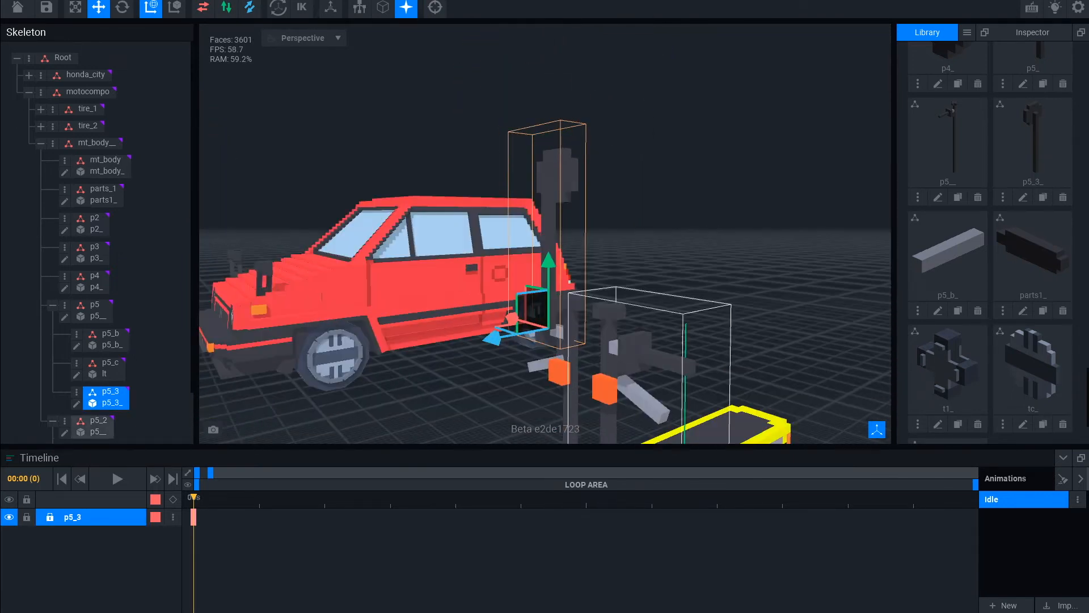
pyautogui.moveTo(442, 343); pyautogui.dragTo(528, 312, button='right')
pyautogui.moveTo(571, 250)
pyautogui.mouseDown(button='right')
pyautogui.moveTo(449, 256)
pyautogui.moveTo(572, 263)
pyautogui.mouseUp(button='right')
pyautogui.press('Tab')
pyautogui.click(13, 54)
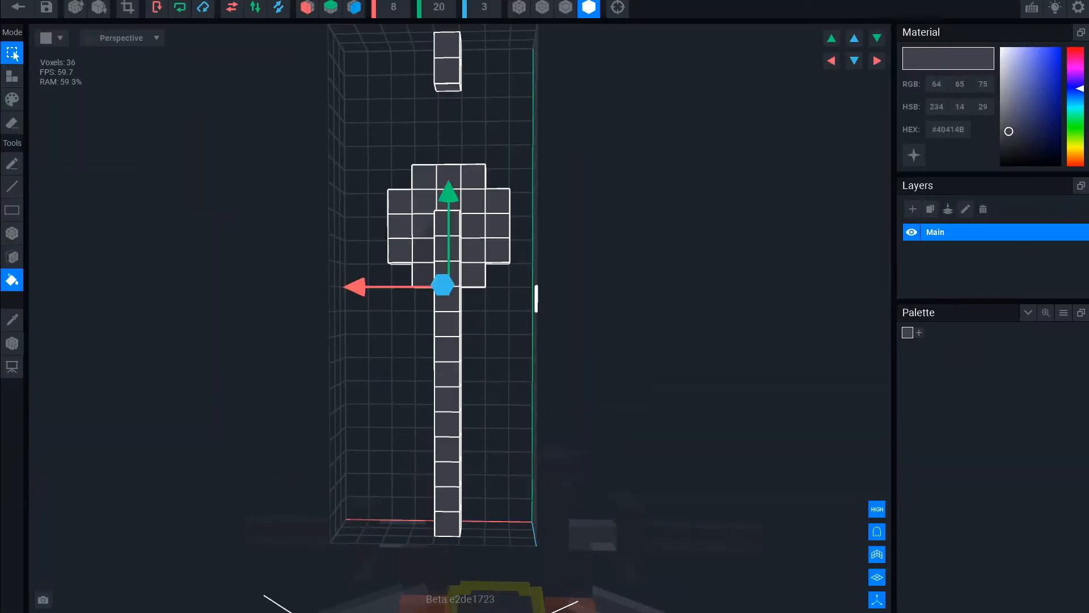
pyautogui.click(12, 164)
pyautogui.click(12, 123)
pyautogui.moveTo(448, 46); pyautogui.dragTo(448, 79)
pyautogui.press('Tab')
# - Shift the p5_3 mirror slightly sideways on the steering post and switch to the Rotate tool
pyautogui.click(426, 211)
pyautogui.moveTo(443, 284); pyautogui.dragTo(567, 227, button='right')
pyautogui.scroll(3, 533, 318)
pyautogui.moveTo(487, 373); pyautogui.dragTo(471, 373)
pyautogui.scroll(-3, 477, 371)
pyautogui.press('e')
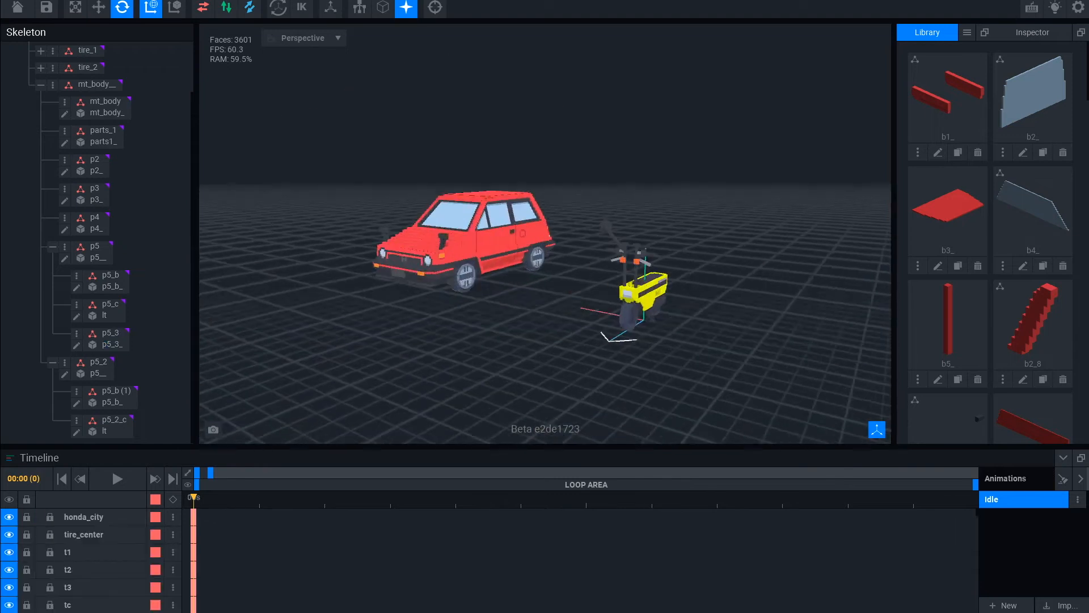
# - Reopen p5_3_ and trim the outer voxels from the side of the mirror head
pyautogui.scroll(3, 545, 234)
pyautogui.click(476, 136)
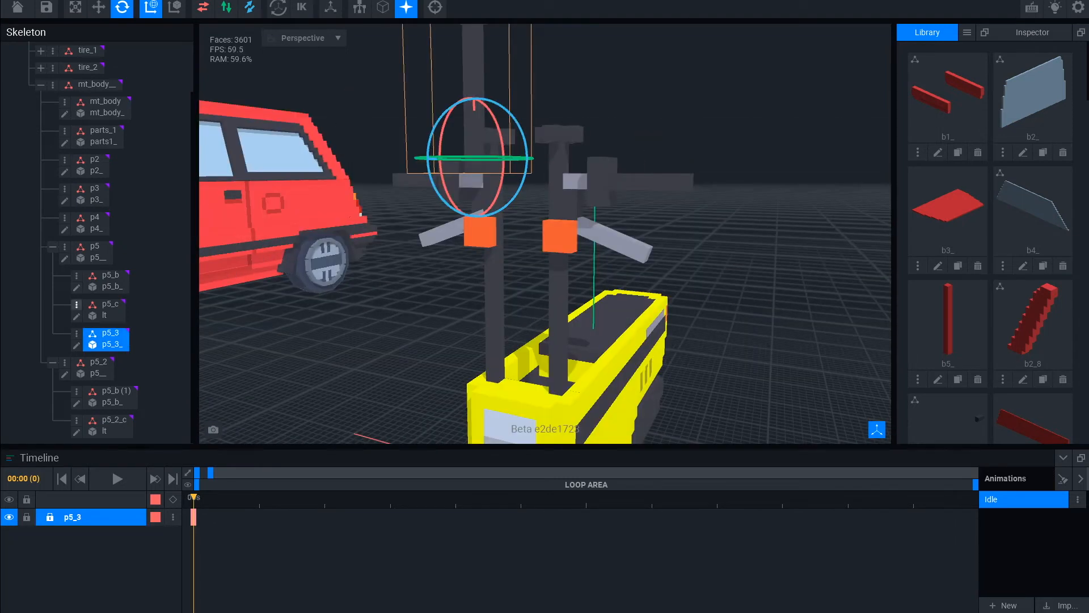
pyautogui.press('Tab')
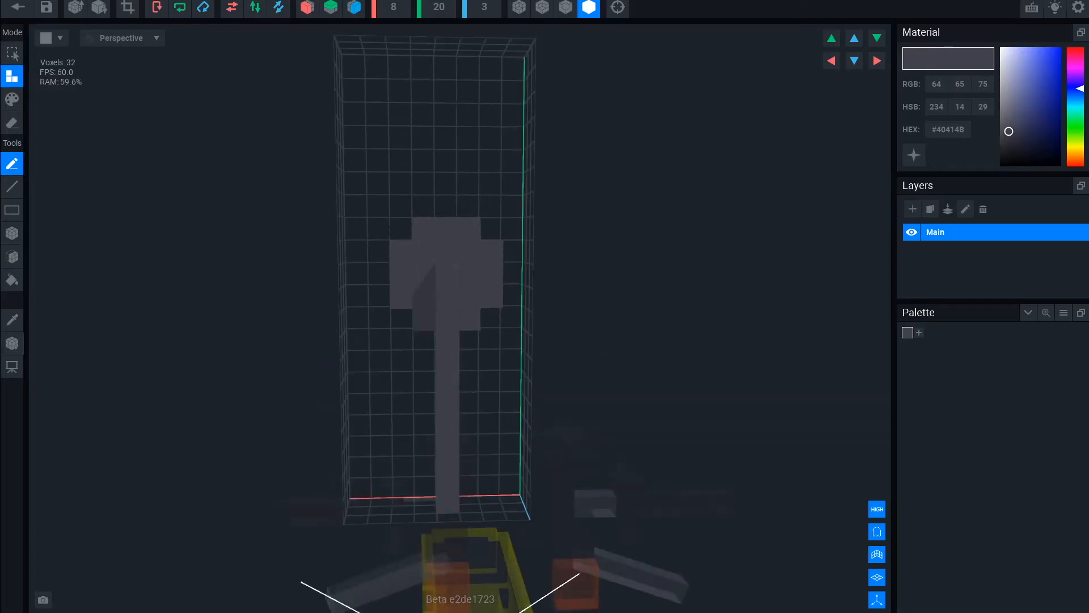
pyautogui.moveTo(491, 251); pyautogui.dragTo(491, 297)
pyautogui.press('Tab')
# - Rotate the p5_3 mirror so that it tilts outward from the steering post
pyautogui.click(513, 170)
pyautogui.moveTo(747, 325); pyautogui.dragTo(722, 278, button='right')
pyautogui.moveTo(590, 283); pyautogui.dragTo(590, 284)
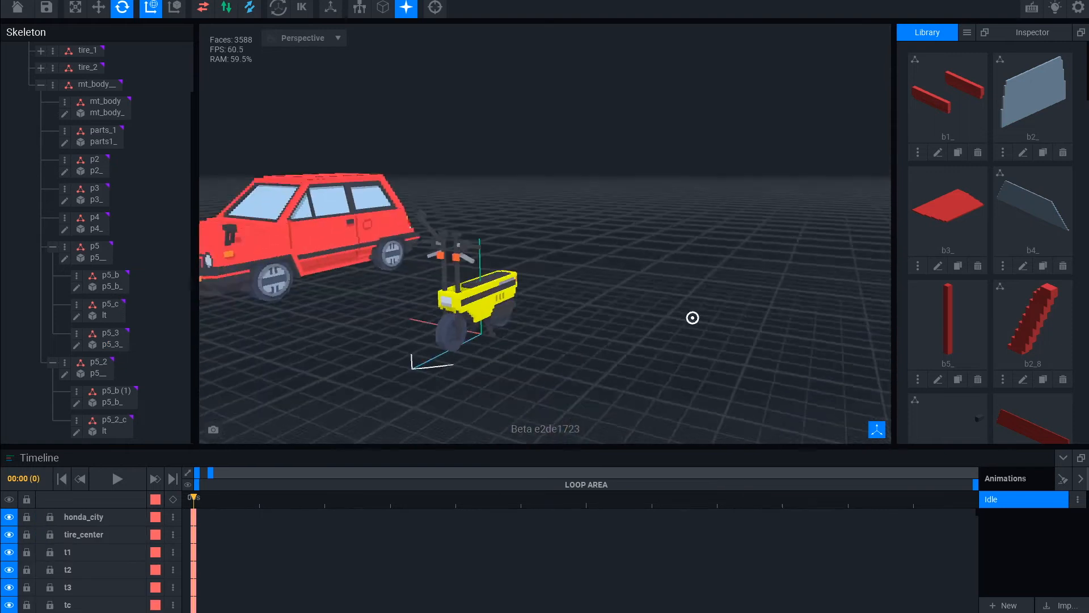
pyautogui.moveTo(693, 316); pyautogui.dragTo(621, 380, button='right')
pyautogui.click(435, 215)
pyautogui.click(698, 359)
pyautogui.moveTo(698, 359); pyautogui.dragTo(698, 360, button='right')
pyautogui.click(500, 199)
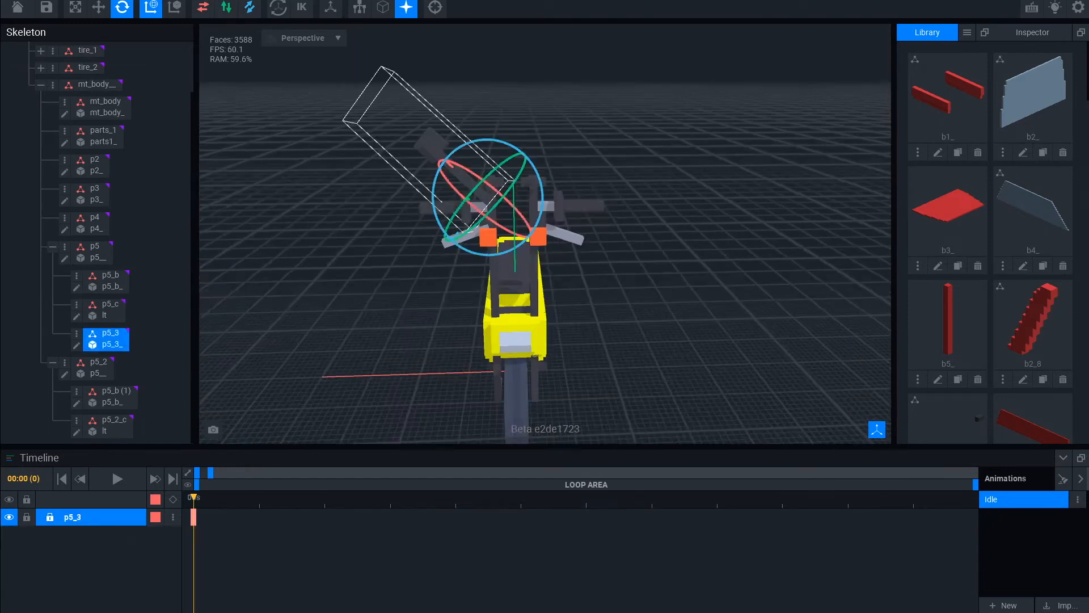
pyautogui.click(77, 345)
pyautogui.moveTo(474, 343); pyautogui.dragTo(386, 300, button='right')
pyautogui.click(12, 122)
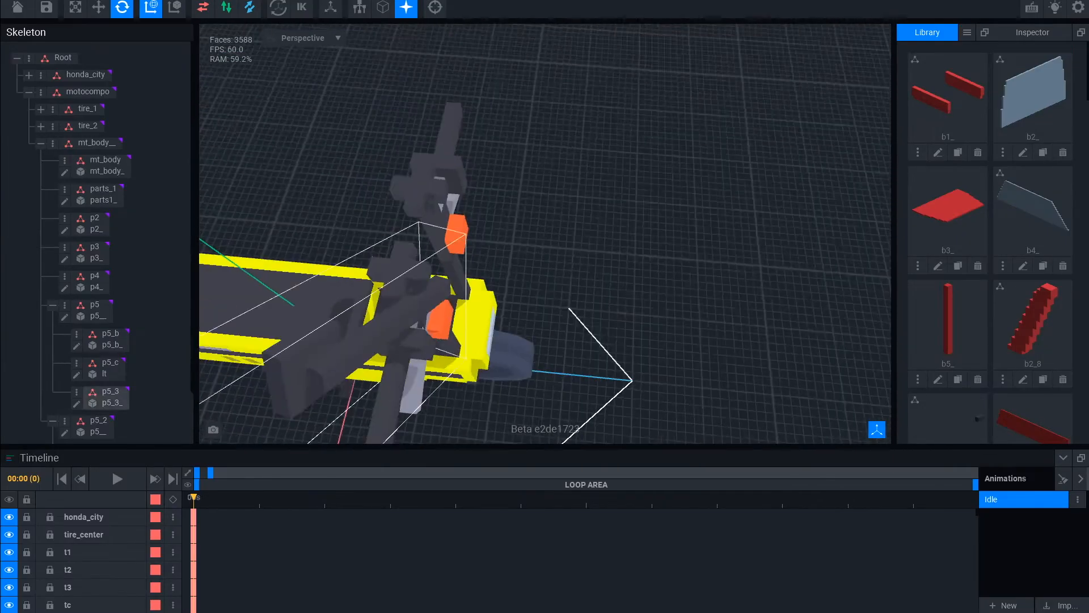
# - Reposition the tilted p5_3 mirror near the head of its steering post with the Move tool
pyautogui.click(352, 346)
pyautogui.press('w')
pyautogui.moveTo(545, 234); pyautogui.dragTo(568, 295, button='right')
pyautogui.scroll(-5, 546, 234)
pyautogui.click(368, 233)
pyautogui.scroll(5, 545, 233)
pyautogui.scroll(5, 546, 234)
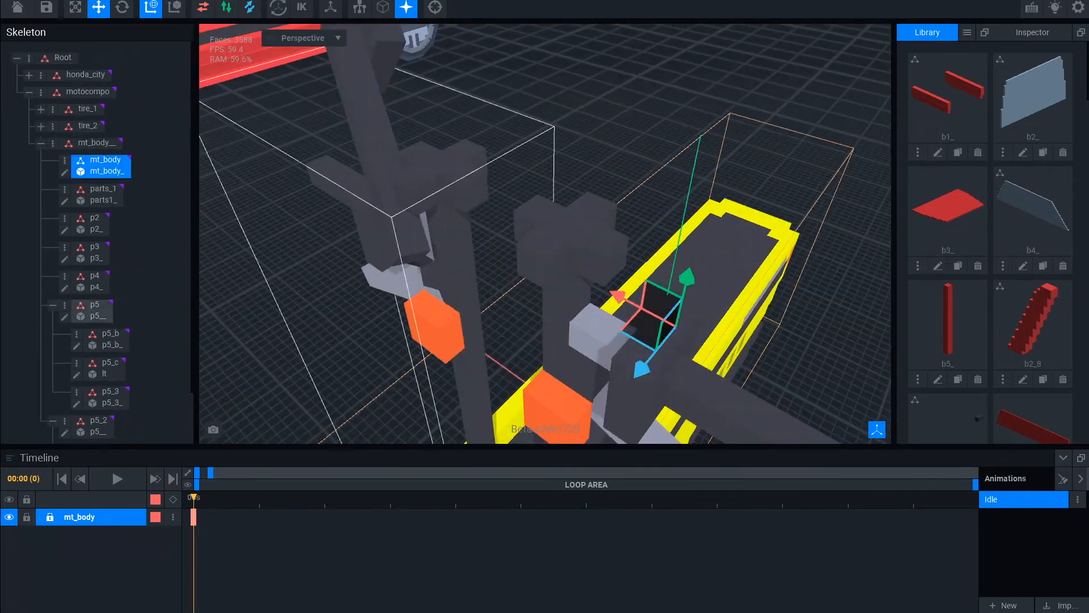
pyautogui.click(392, 273)
pyautogui.click(579, 192)
pyautogui.scroll(-5, 579, 192)
pyautogui.scroll(4, 585, 214)
pyautogui.moveTo(579, 192); pyautogui.dragTo(547, 253, button='right')
# - Shift the p5_3 mirror along the depth axis to about 6.5 so its stem meets the steering post
pyautogui.click(528, 221)
pyautogui.click(692, 339)
pyautogui.moveTo(692, 340); pyautogui.dragTo(680, 279, button='right')
pyautogui.click(584, 216)
pyautogui.click(601, 227)
pyautogui.scroll(5, 601, 227)
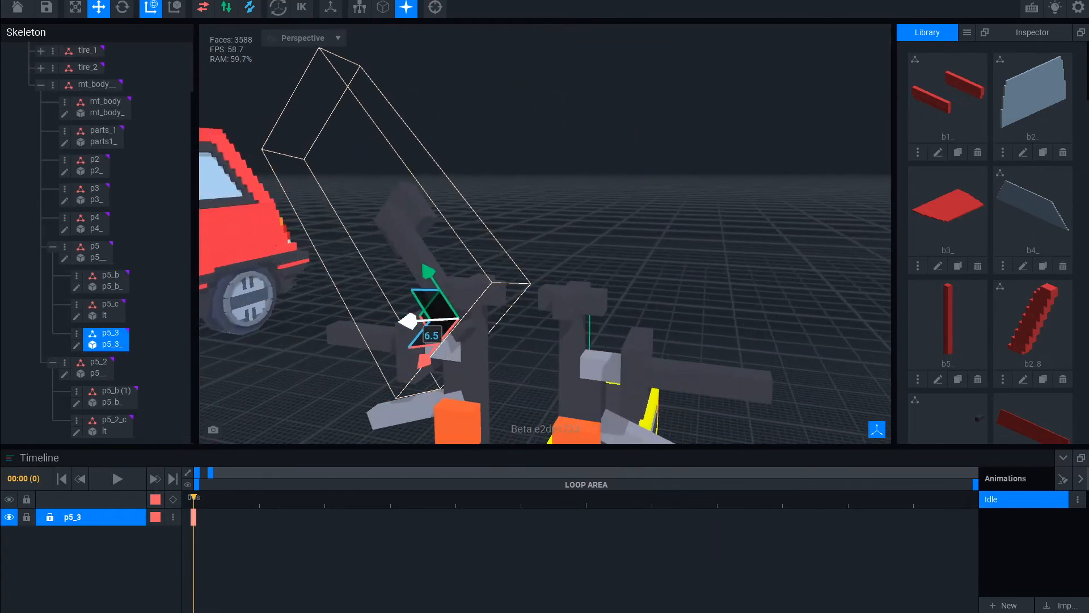
pyautogui.click(690, 311)
pyautogui.scroll(-5, 690, 312)
pyautogui.moveTo(641, 295)
pyautogui.mouseDown(button='right')
pyautogui.moveTo(690, 311)
pyautogui.moveTo(692, 340)
pyautogui.moveTo(635, 284)
pyautogui.mouseUp(button='right')
pyautogui.scroll(2, 635, 284)
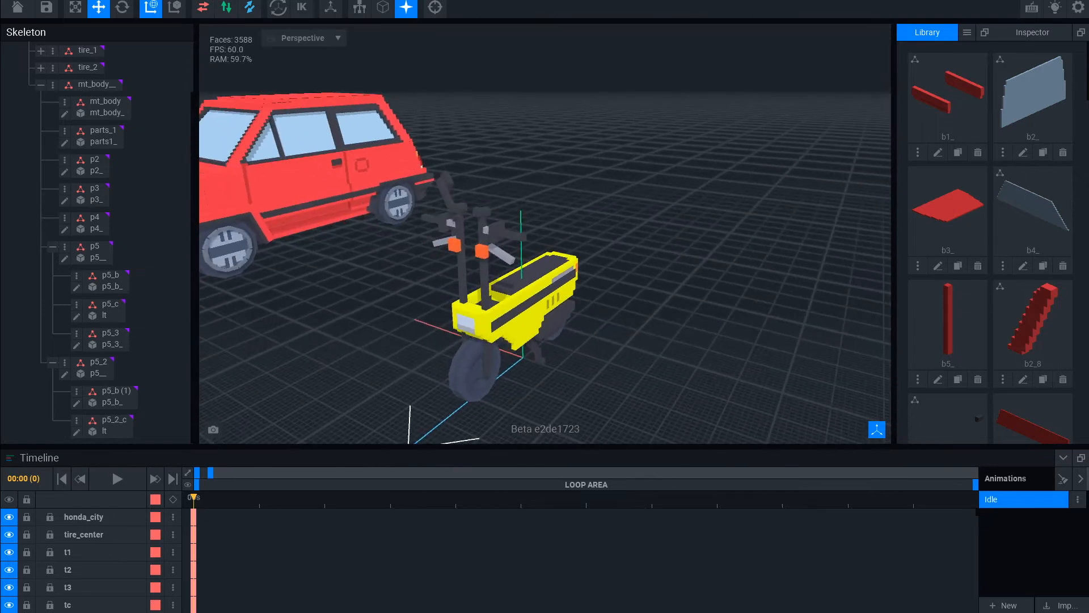
# - Try rotating the p5 steering post to 345° about its sideways axis
pyautogui.click(467, 278)
pyautogui.press('e')
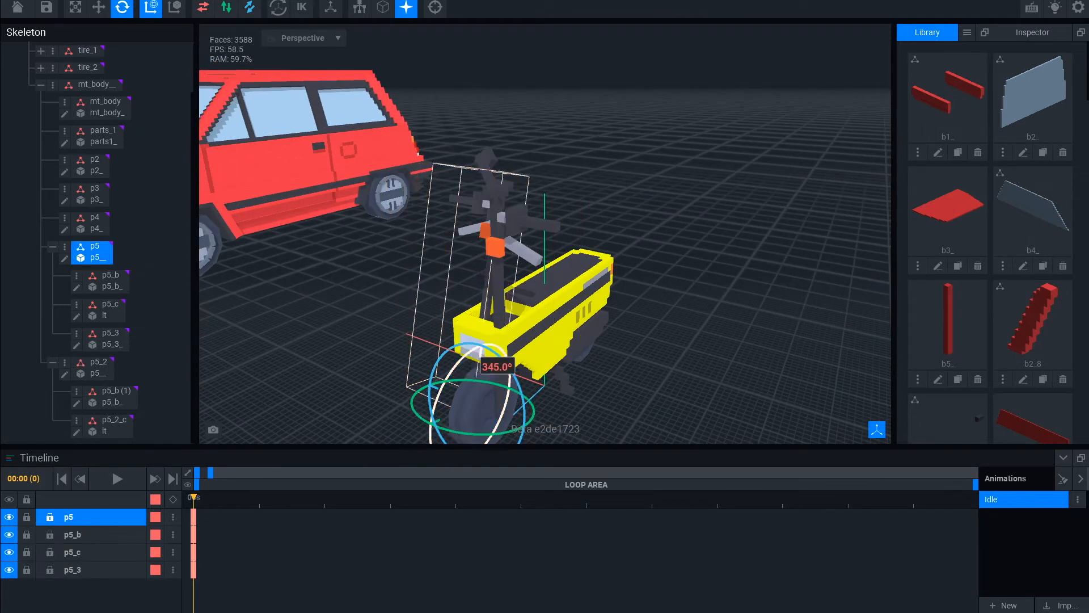
pyautogui.click(675, 340)
pyautogui.moveTo(675, 341); pyautogui.dragTo(760, 295, button='right')
pyautogui.click(599, 278)
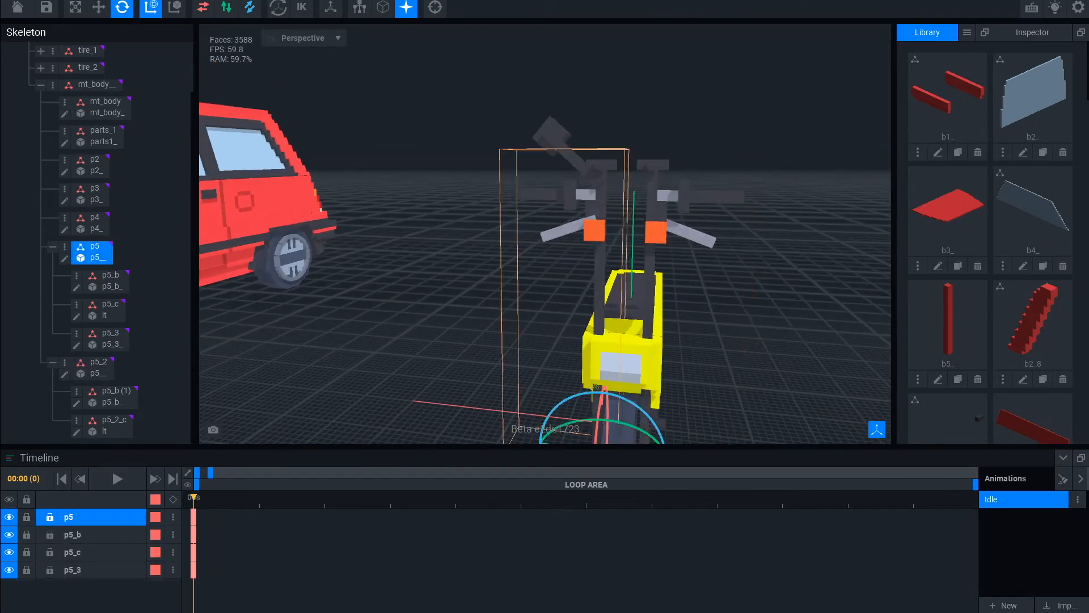
# - Open the p5__ matrix and move its pivot along the depth axis to 2.5, centring it on the post
pyautogui.moveTo(567, 284); pyautogui.dragTo(755, 278, button='right')
pyautogui.press('Tab')
pyautogui.scroll(2, 568, 340)
pyautogui.moveTo(511, 363); pyautogui.dragTo(579, 318, button='right')
pyautogui.moveTo(549, 471); pyautogui.dragTo(525, 471)
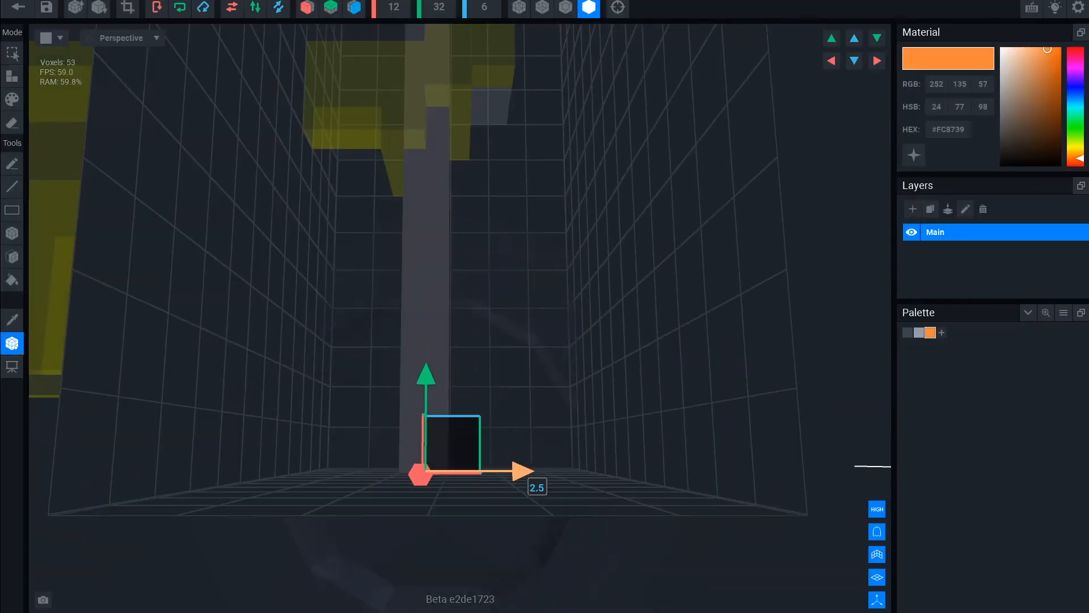
pyautogui.press('Tab')
# - Delete the old p5_2 steering post with its children and select p5
pyautogui.scroll(5, 544, 244)
pyautogui.moveTo(533, 244); pyautogui.dragTo(482, 261, button='right')
pyautogui.press('e')
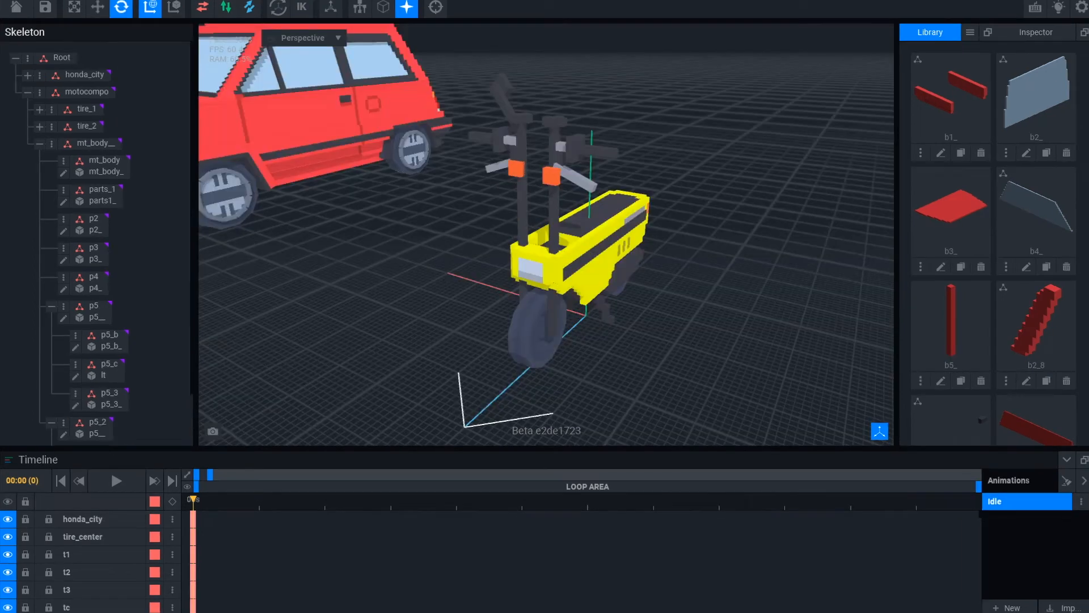
pyautogui.scroll(-1, 97, 284)
pyautogui.click(94, 250)
pyautogui.click(63, 368)
pyautogui.click(102, 458)
pyautogui.click(461, 255)
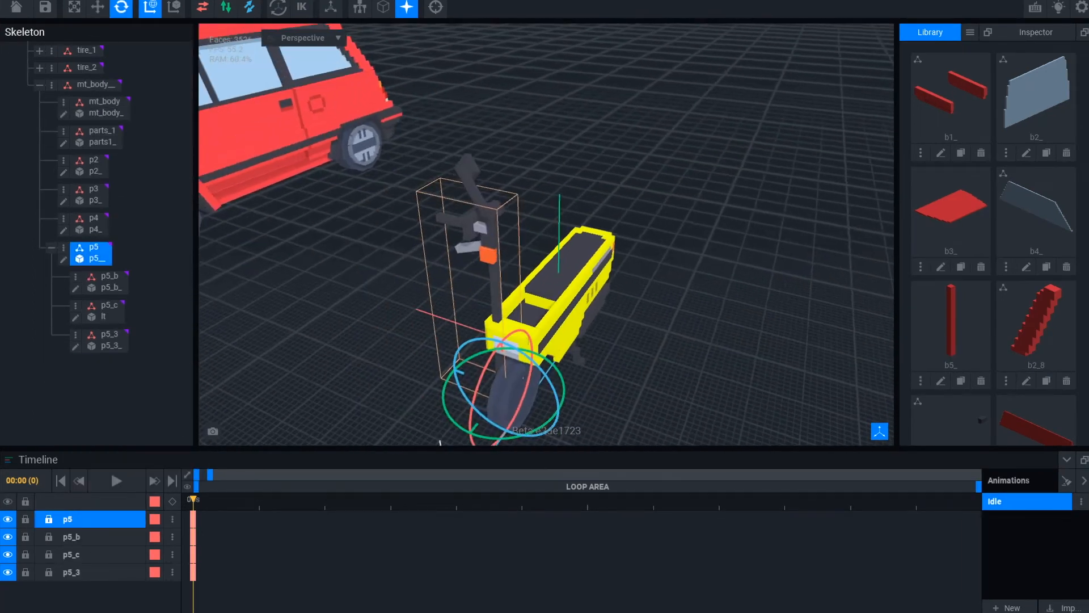
# - Check the p5__ pivot and duplicate the p5 steering post with its children as p5_2
pyautogui.press('Tab')
pyautogui.press('p')
pyautogui.moveTo(436, 287); pyautogui.dragTo(435, 287, button='right')
pyautogui.press('Tab')
pyautogui.click(62, 305)
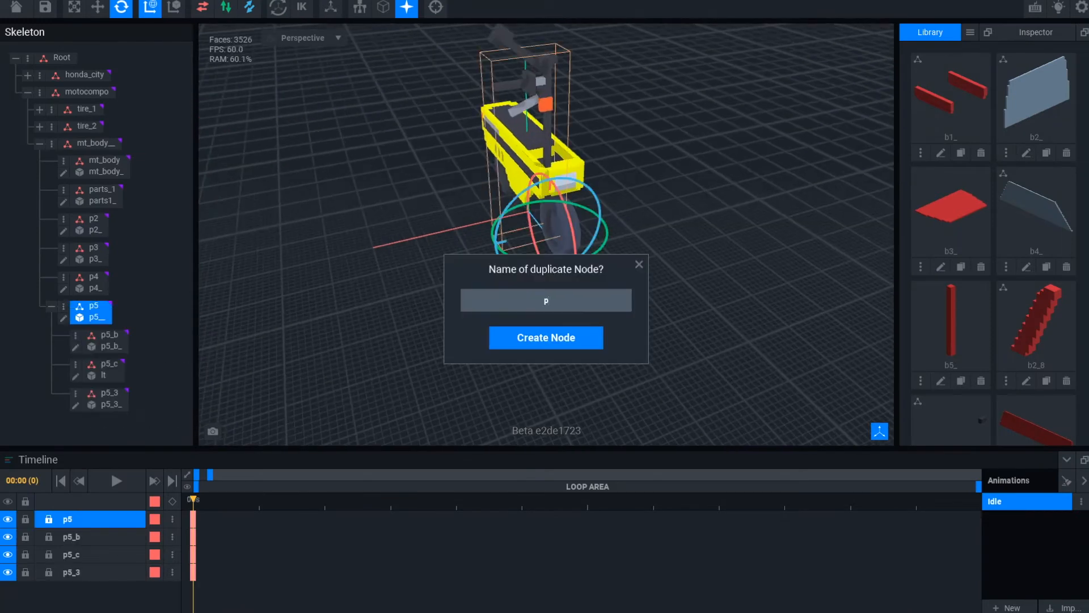
# - Rotate p5_2 about its vertical axis and move it across to the opposite side of the front wheel
pyautogui.moveTo(567, 255); pyautogui.dragTo(482, 255, button='right')
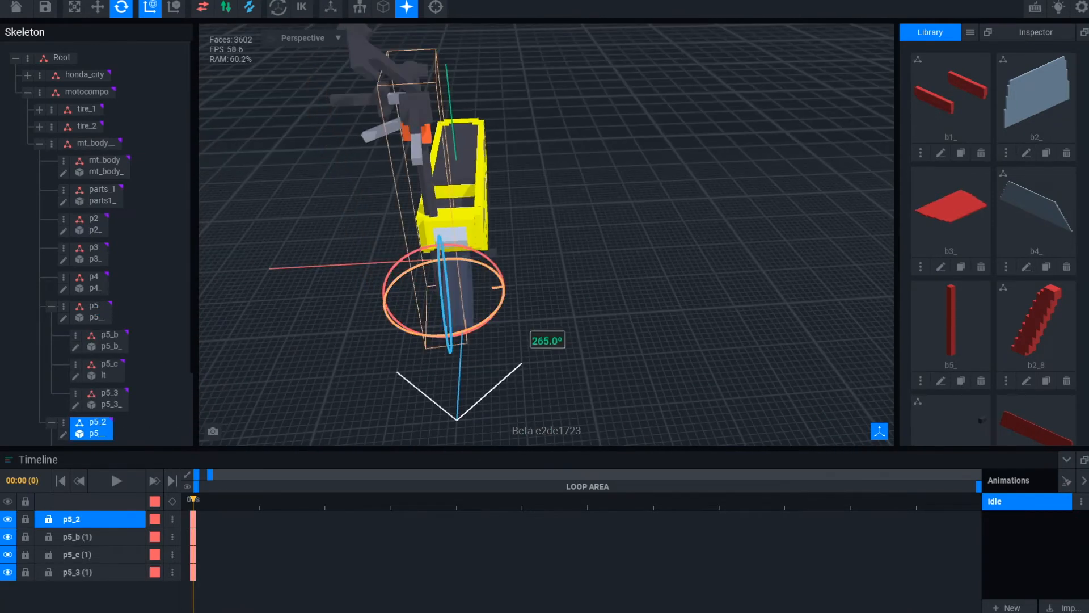
pyautogui.moveTo(546, 256); pyautogui.dragTo(539, 259)
pyautogui.press('w')
pyautogui.moveTo(539, 258); pyautogui.dragTo(531, 267, button='right')
pyautogui.moveTo(535, 285); pyautogui.dragTo(591, 284)
pyautogui.moveTo(591, 283); pyautogui.dragTo(585, 307, button='right')
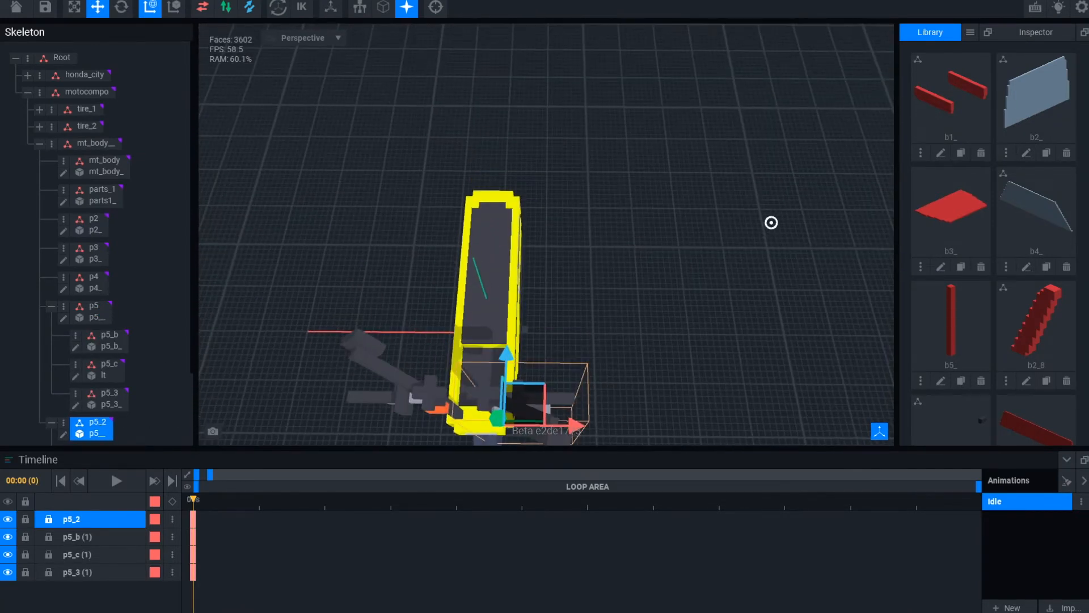
# - Delete the duplicated mirror node p5_3 (1) from p5_2
pyautogui.moveTo(771, 223); pyautogui.dragTo(738, 170, button='right')
pyautogui.scroll(-2, 107, 363)
pyautogui.click(75, 422)
pyautogui.click(117, 518)
# - Reposition the duplicated orange indicator of p5_2 onto the front of the second steering post
pyautogui.scroll(3, 601, 249)
pyautogui.moveTo(624, 227); pyautogui.dragTo(619, 311, button='right')
pyautogui.click(534, 233)
pyautogui.moveTo(641, 311); pyautogui.dragTo(644, 311)
pyautogui.moveTo(643, 312); pyautogui.dragTo(544, 301, button='right')
pyautogui.click(541, 284)
pyautogui.moveTo(545, 309); pyautogui.dragTo(549, 318)
pyautogui.scroll(3, 548, 295)
pyautogui.moveTo(548, 295); pyautogui.dragTo(601, 284, button='right')
pyautogui.scroll(-4, 602, 284)
# - Adjust the orange indicator p5_c along the depth axis against the front of its steering post
pyautogui.click(452, 207)
pyautogui.press('f')
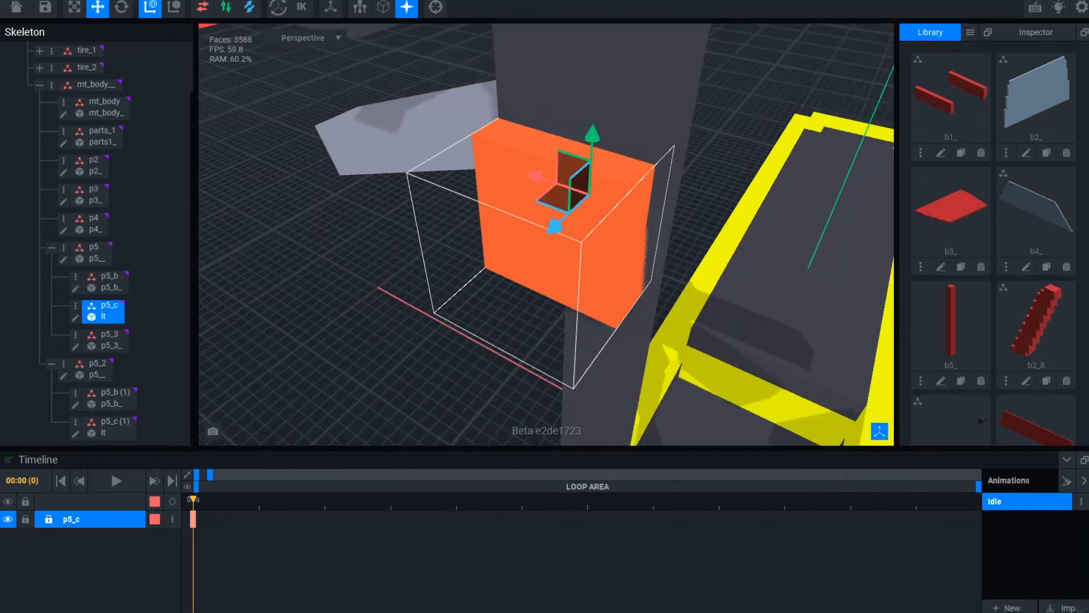
pyautogui.scroll(-4, 601, 284)
pyautogui.scroll(-3, 546, 234)
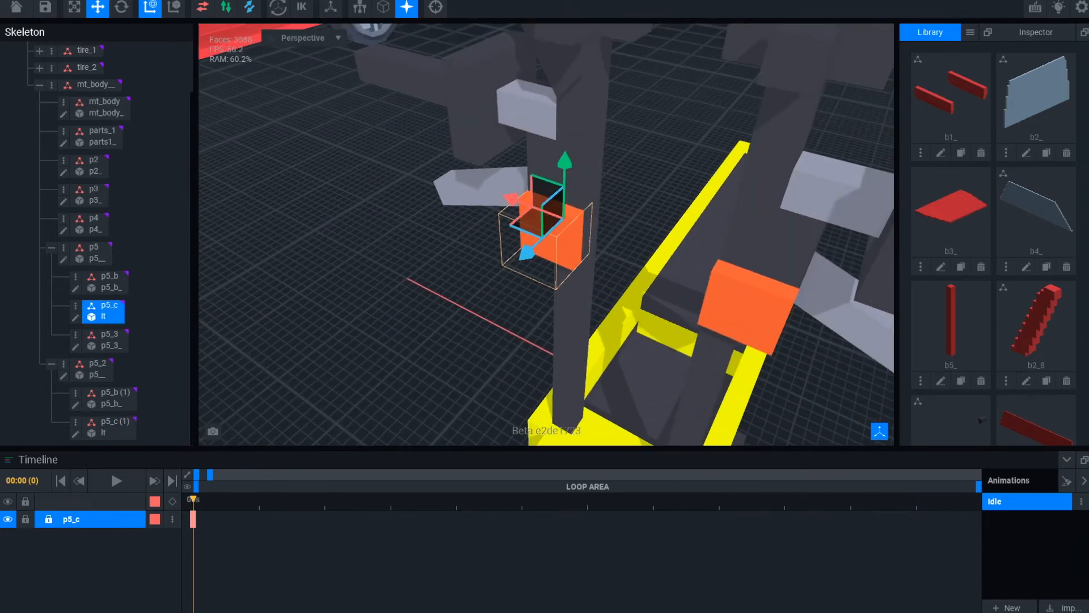
pyautogui.moveTo(511, 295); pyautogui.dragTo(391, 284, button='right')
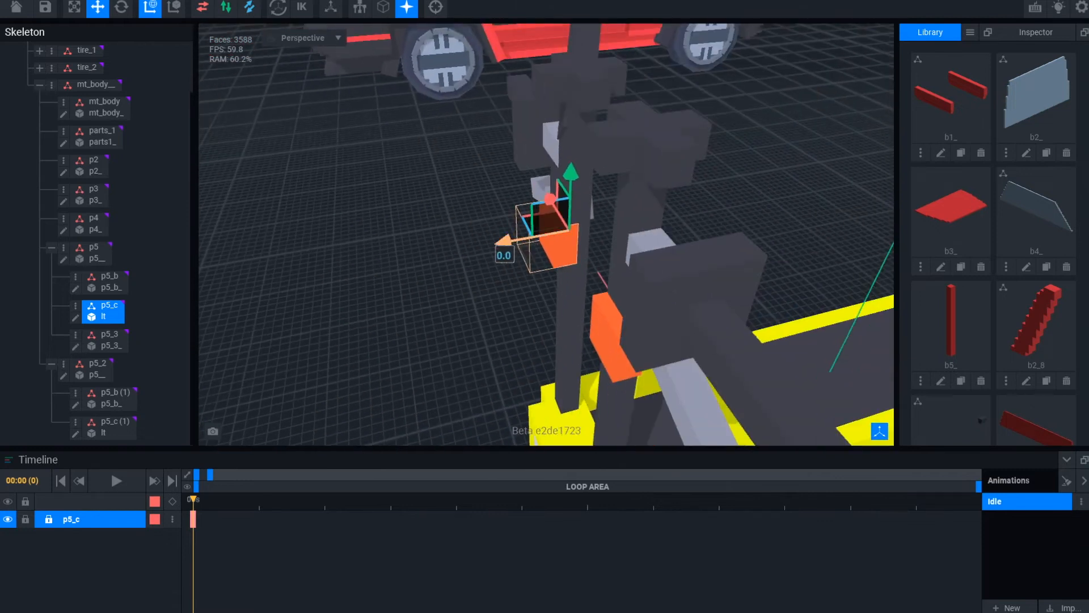
pyautogui.scroll(-4, 703, 250)
pyautogui.click(704, 249)
pyautogui.moveTo(602, 255); pyautogui.dragTo(727, 299, button='right')
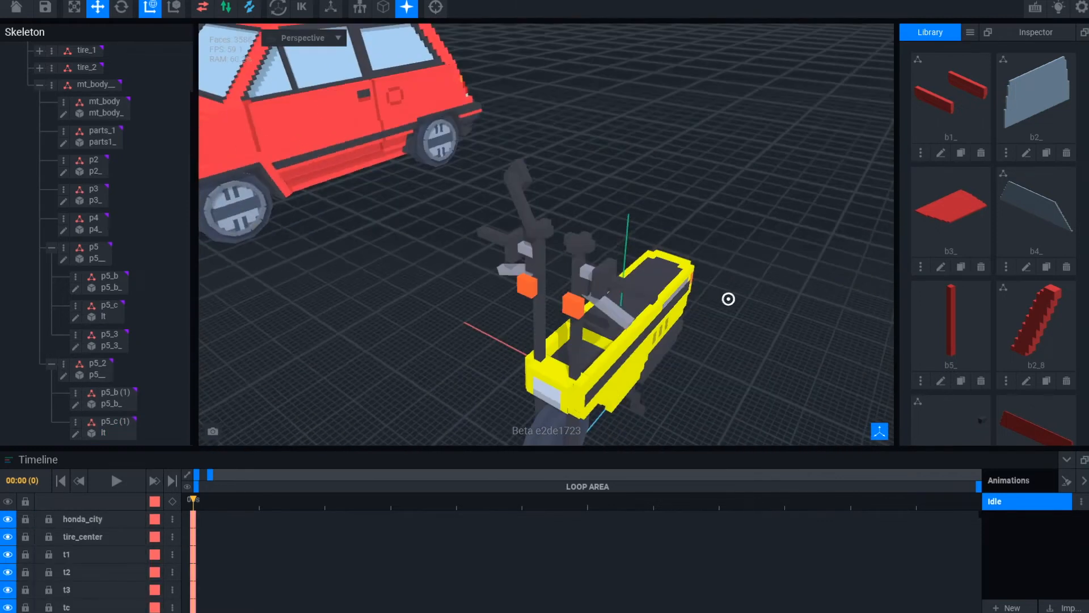
# - Adjust the position of the orange voxels of indicator p5_c within their matrix
pyautogui.click(522, 282)
pyautogui.press('f')
pyautogui.press('Tab')
pyautogui.scroll(-4, 461, 307)
pyautogui.moveTo(590, 284); pyautogui.dragTo(425, 306, button='right')
pyautogui.press('g')
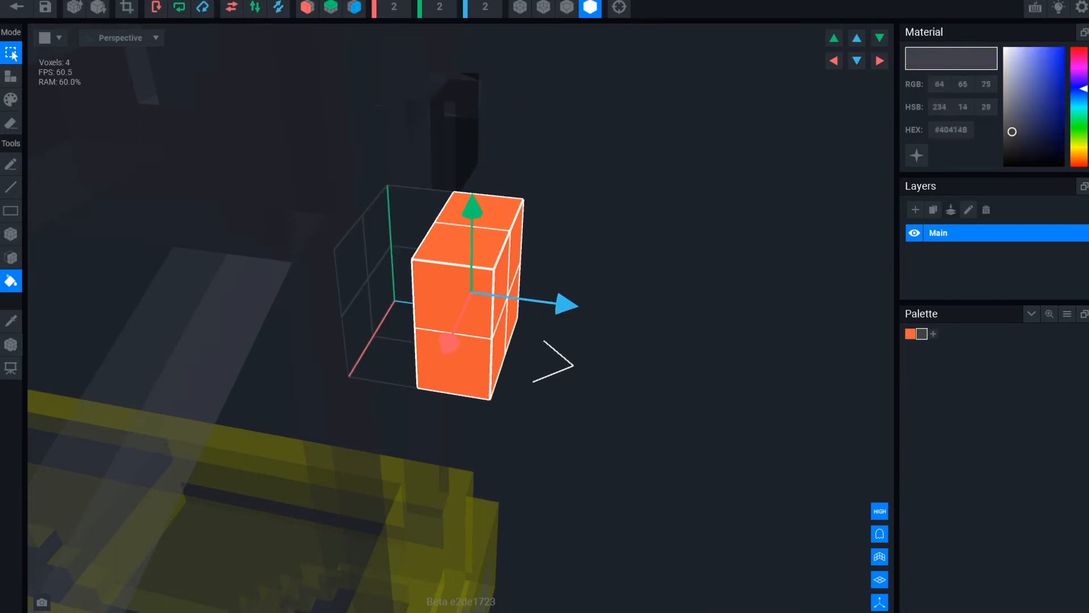
pyautogui.press('a')
pyautogui.press('f')
pyautogui.moveTo(352, 295); pyautogui.dragTo(423, 312, button='right')
pyautogui.click(422, 306)
pyautogui.press('Tab')
# - Delete the duplicated indicator node p5_c (1) from p5_2
pyautogui.moveTo(511, 255); pyautogui.dragTo(738, 269, button='right')
pyautogui.scroll(-3, 652, 283)
pyautogui.click(568, 256)
pyautogui.click(76, 423)
pyautogui.click(120, 519)
# - Duplicate the indicator p5_c as p5_c_2 and parent the copy to p5_2
pyautogui.click(107, 339)
pyautogui.click(75, 336)
pyautogui.click(121, 414)
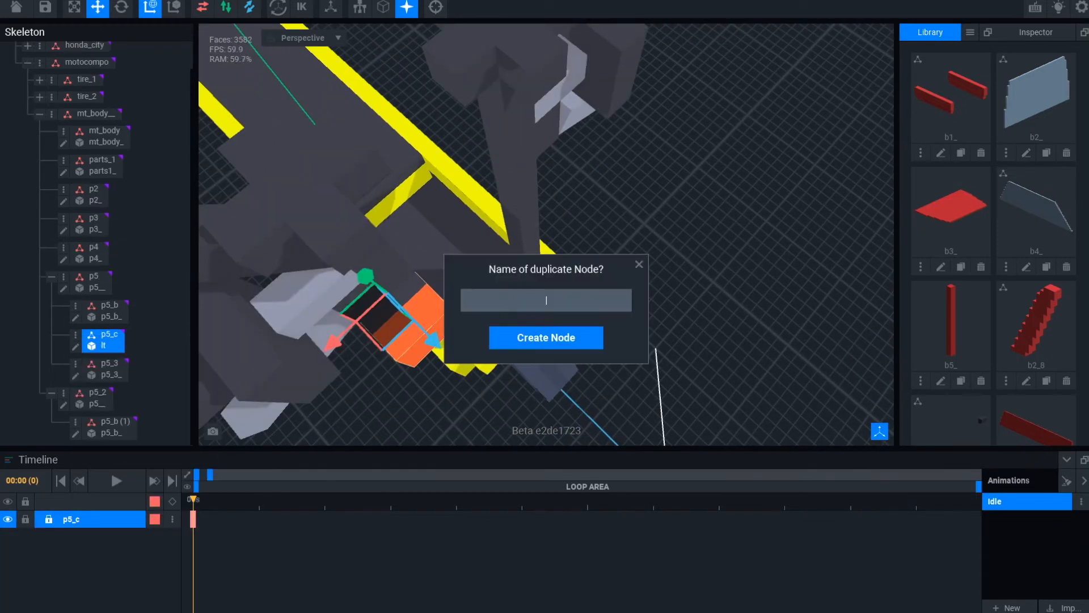
pyautogui.scroll(-1, 93, 284)
pyautogui.moveTo(111, 369); pyautogui.dragTo(97, 398)
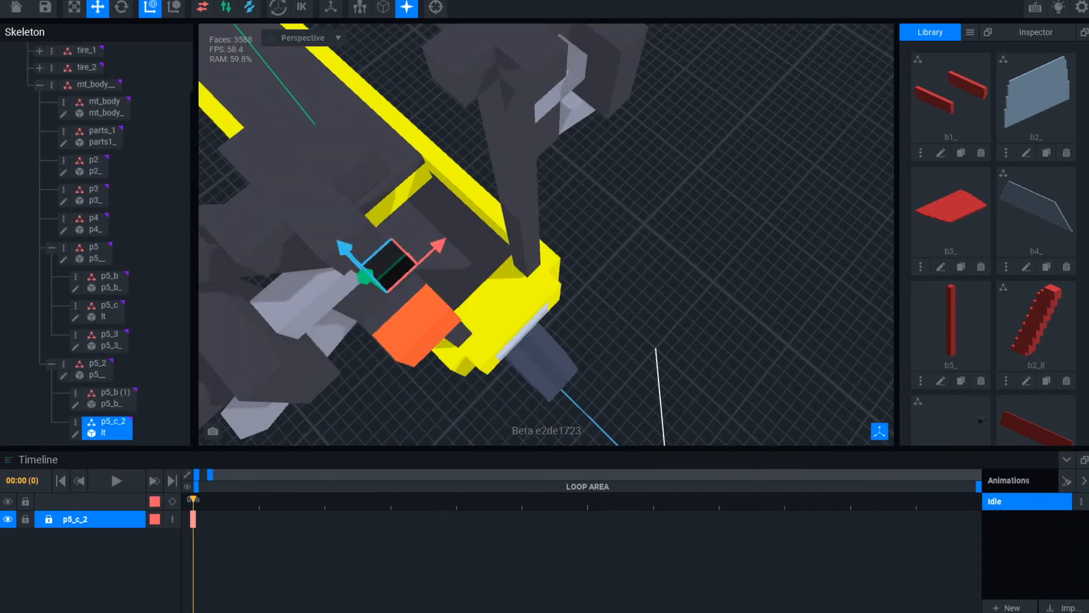
# - Move the indicator p5_c_2 onto the front of the second steering post
pyautogui.hotkey('ctrl', 'z')
pyautogui.scroll(4, 703, 272)
pyautogui.click(97, 398)
pyautogui.scroll(-6, 703, 273)
pyautogui.click(111, 369)
pyautogui.scroll(4, 704, 273)
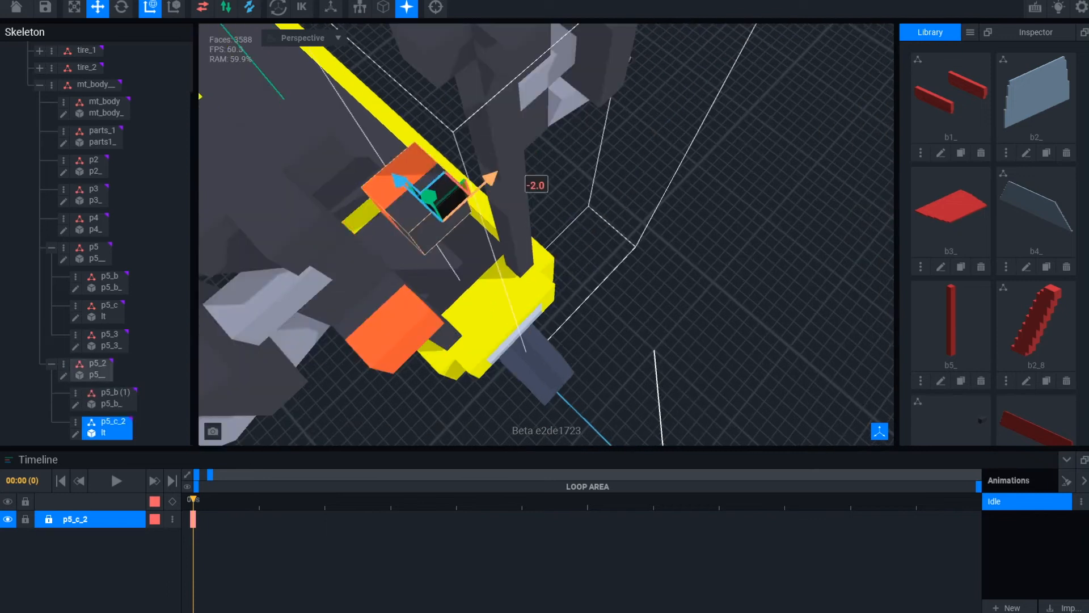
pyautogui.scroll(-6, 703, 272)
pyautogui.click(766, 363)
pyautogui.moveTo(766, 363); pyautogui.dragTo(670, 312, button='right')
pyautogui.scroll(4, 635, 283)
pyautogui.click(633, 283)
# - Rotate the steering post p5 together with its attached parts
pyautogui.click(93, 252)
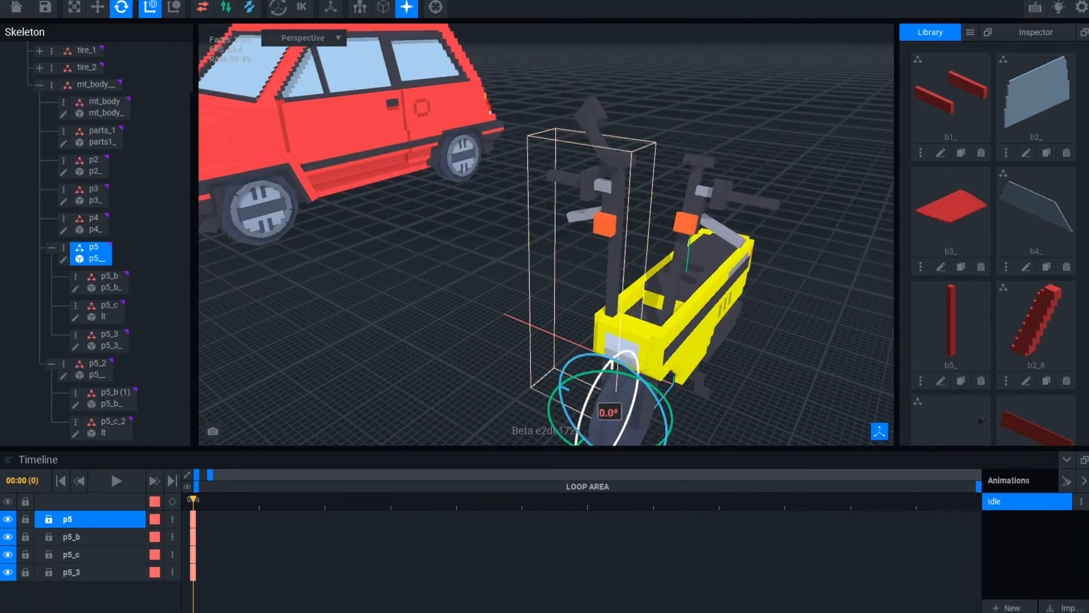
pyautogui.moveTo(776, 360); pyautogui.dragTo(797, 357)
pyautogui.click(653, 184)
pyautogui.click(688, 189)
pyautogui.click(688, 189)
pyautogui.moveTo(689, 190); pyautogui.dragTo(688, 189)
pyautogui.scroll(3, 688, 189)
# - Adjust the rotation of the mirror p5_3 on its steering post
pyautogui.click(94, 252)
pyautogui.click(110, 340)
pyautogui.moveTo(768, 175); pyautogui.dragTo(768, 175)
pyautogui.click(109, 339)
pyautogui.scroll(-3, 589, 160)
pyautogui.moveTo(589, 161); pyautogui.dragTo(588, 161)
pyautogui.moveTo(588, 160); pyautogui.dragTo(591, 188, button='middle')
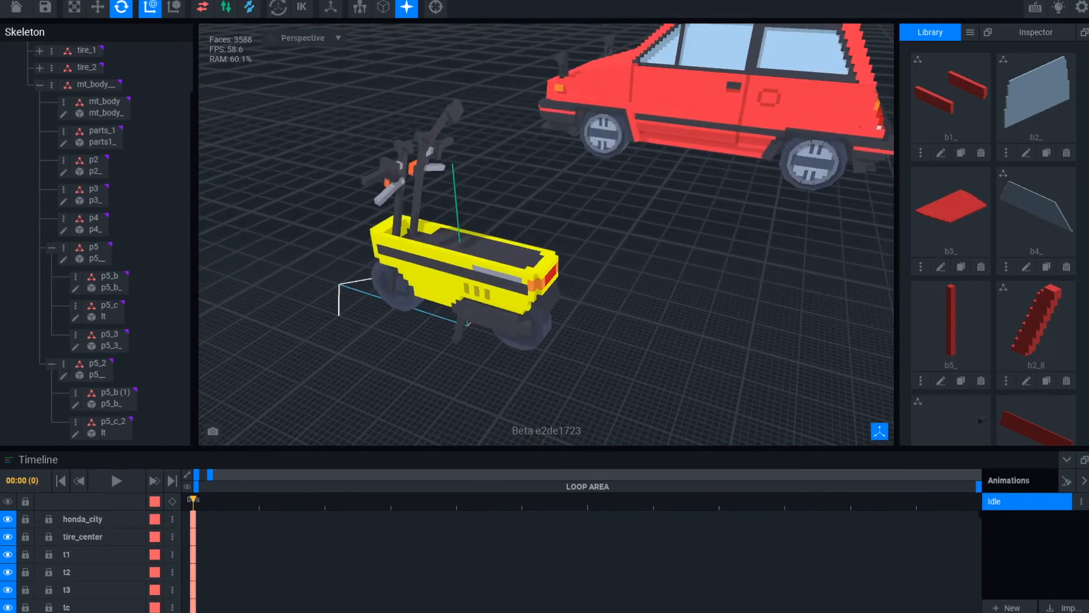
# - Create a node p6 under mt_body__ with a new voxel matrix p6_ for the seat
pyautogui.click(52, 247)
pyautogui.click(52, 276)
pyautogui.click(52, 85)
pyautogui.click(91, 94)
pyautogui.write('p6')
pyautogui.press('Return')
pyautogui.write('p6_')
pyautogui.press('Return')
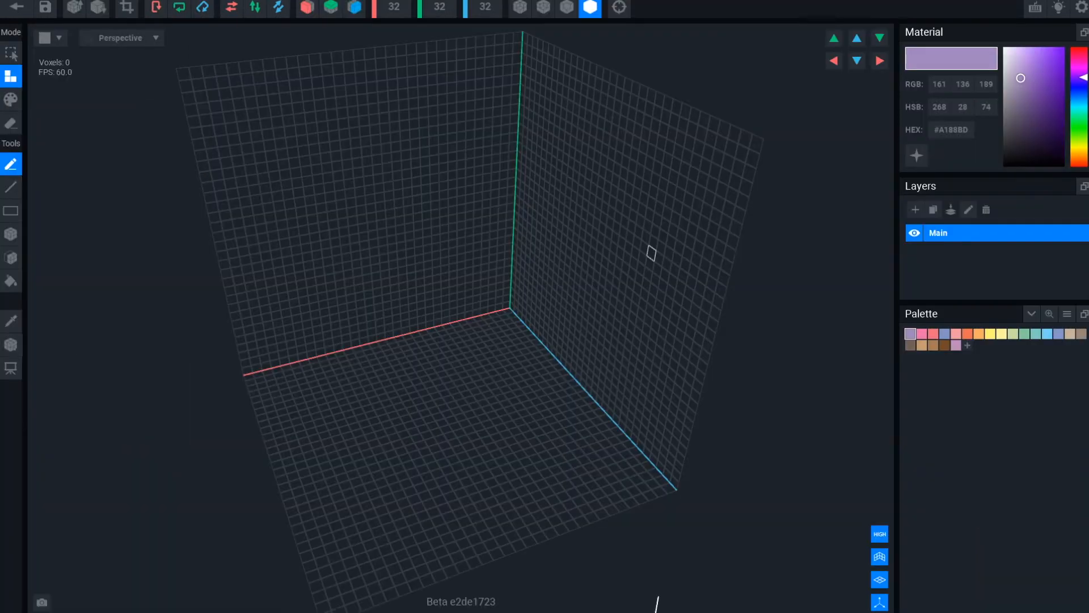
# - Set the p6_ matrix size to 10 × 8 × 12 voxels
pyautogui.write('0')
pyautogui.press('Tab')
pyautogui.write('8')
pyautogui.press('Tab')
pyautogui.write('8')
pyautogui.press('Return')
pyautogui.click(477, 8)
pyautogui.write('12')
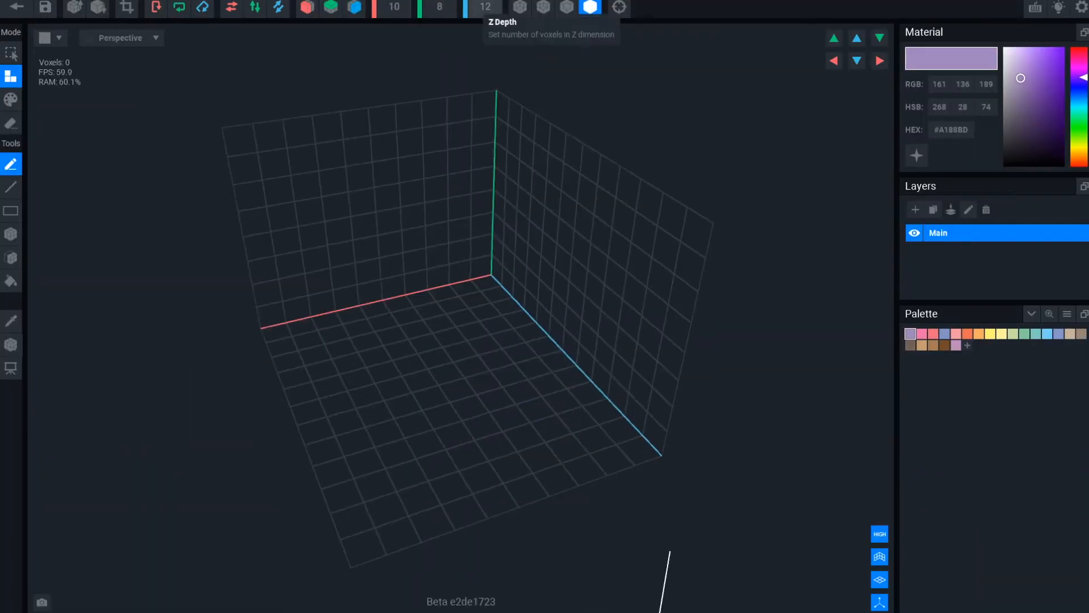
# - Build a solid block across the matrix floor in the colour RGB 64, 65, 75
pyautogui.click(940, 84)
pyautogui.write('64')
pyautogui.press('Tab')
pyautogui.write('65')
pyautogui.press('Tab')
pyautogui.write('75')
pyautogui.press('Return')
pyautogui.moveTo(347, 422); pyautogui.dragTo(343, 320)
# - Erase the four vertical corner edges of the dark block
pyautogui.scroll(-2, 363, 341)
pyautogui.moveTo(375, 352)
pyautogui.mouseDown(button='right')
pyautogui.moveTo(435, 287)
pyautogui.moveTo(374, 352)
pyautogui.mouseUp(button='right')
pyautogui.moveTo(617, 350); pyautogui.dragTo(608, 392)
pyautogui.moveTo(488, 403); pyautogui.dragTo(596, 363, button='right')
pyautogui.moveTo(306, 440); pyautogui.dragTo(311, 525)
pyautogui.moveTo(318, 454); pyautogui.dragTo(419, 454, button='right')
pyautogui.moveTo(245, 443); pyautogui.dragTo(246, 531)
pyautogui.scroll(-1, 377, 388)
pyautogui.moveTo(377, 388)
pyautogui.mouseDown(button='right')
pyautogui.moveTo(335, 414)
pyautogui.moveTo(454, 388)
pyautogui.mouseUp(button='right')
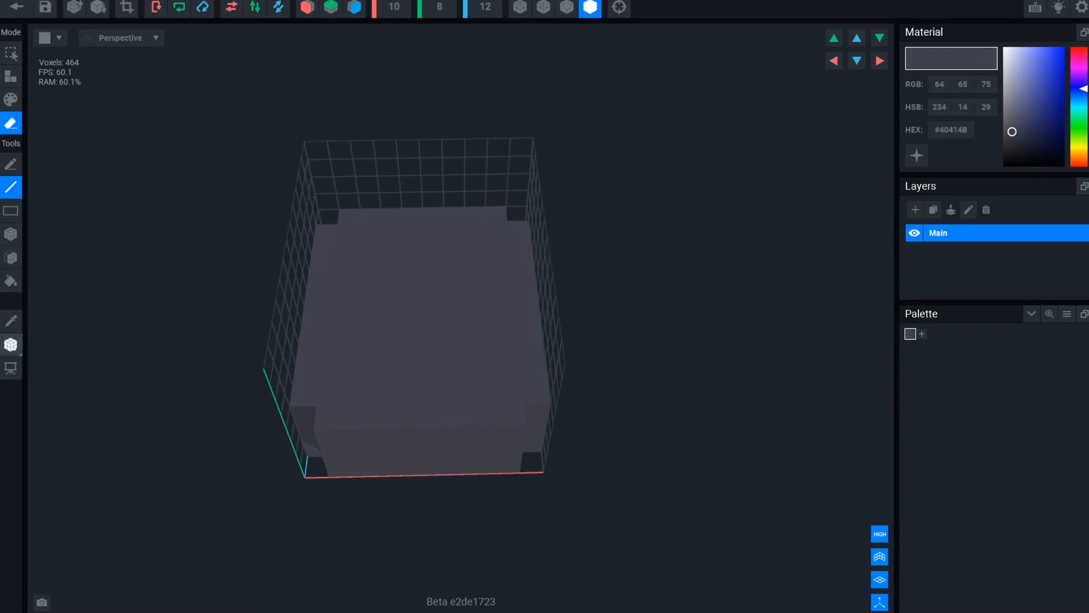
# - Move the pivot of the p6_ matrix sideways to the block's centre
pyautogui.click(11, 344)
pyautogui.scroll(-2, 374, 390)
pyautogui.moveTo(670, 242); pyautogui.dragTo(520, 243)
pyautogui.moveTo(520, 243); pyautogui.dragTo(377, 387, button='right')
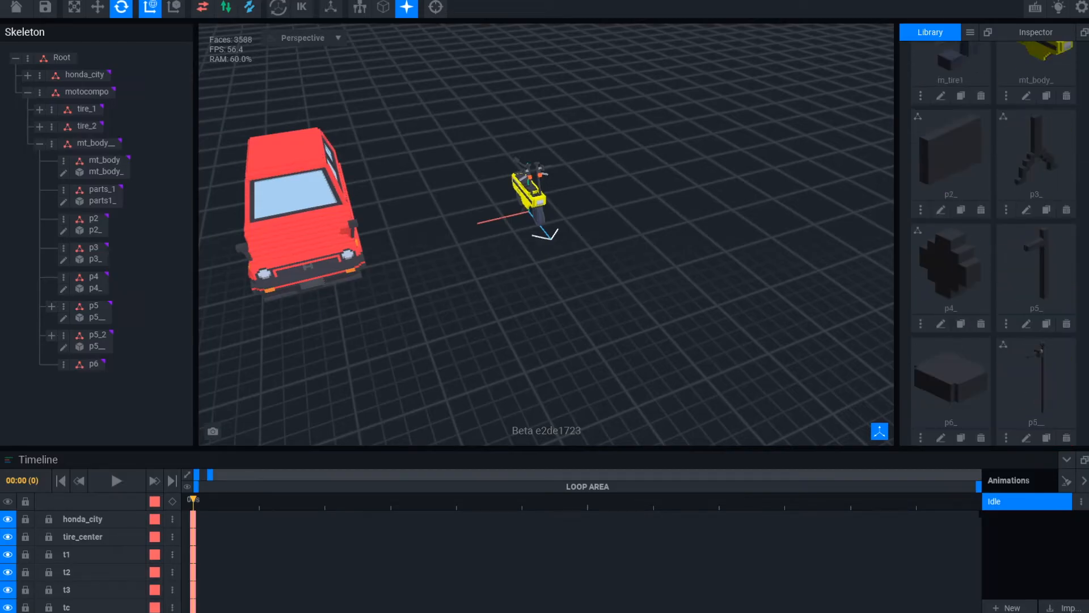
# - Assign the matrix p6_ from the library to the node p6
pyautogui.scroll(-3, 993, 272)
pyautogui.scroll(3, 546, 235)
pyautogui.moveTo(951, 205); pyautogui.dragTo(93, 364)
pyautogui.press('w')
pyautogui.scroll(3, 546, 235)
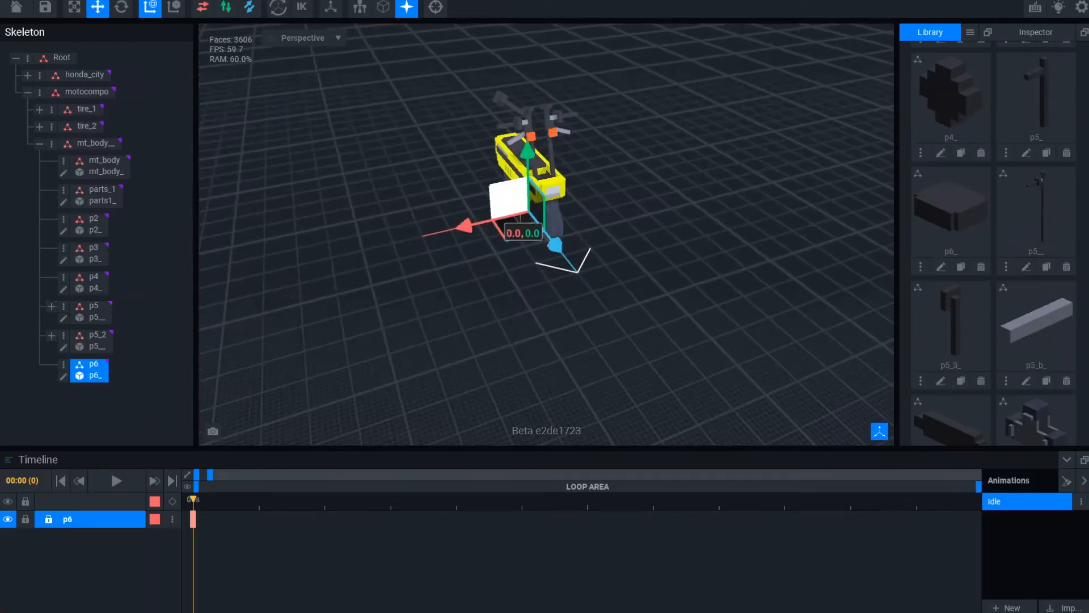
# - Move p6 up and backward so it rests on the rear of the yellow body
pyautogui.moveTo(454, 273); pyautogui.dragTo(625, 210, button='right')
pyautogui.moveTo(374, 226); pyautogui.dragTo(375, 167)
pyautogui.press('f')
pyautogui.moveTo(567, 363); pyautogui.dragTo(527, 340, button='right')
pyautogui.moveTo(474, 207); pyautogui.dragTo(474, 190)
pyautogui.moveTo(537, 253); pyautogui.dragTo(403, 253)
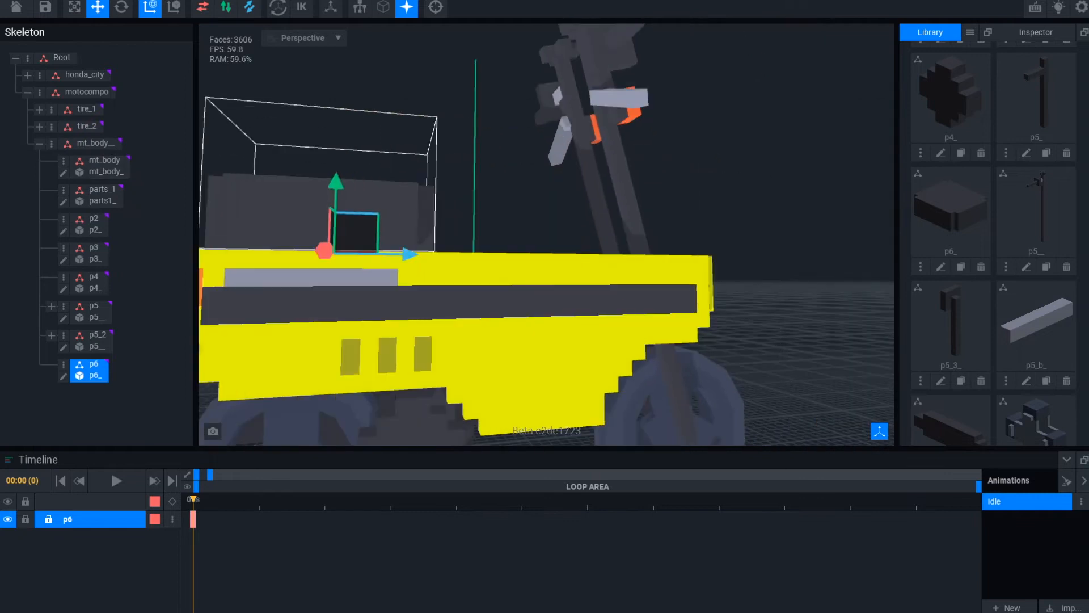
# - Narrow the p6_ seat block by erasing its middle lengthwise columns and bringing the two halves together
pyautogui.moveTo(511, 136); pyautogui.dragTo(686, 154, button='right')
pyautogui.press('f')
pyautogui.click(63, 376)
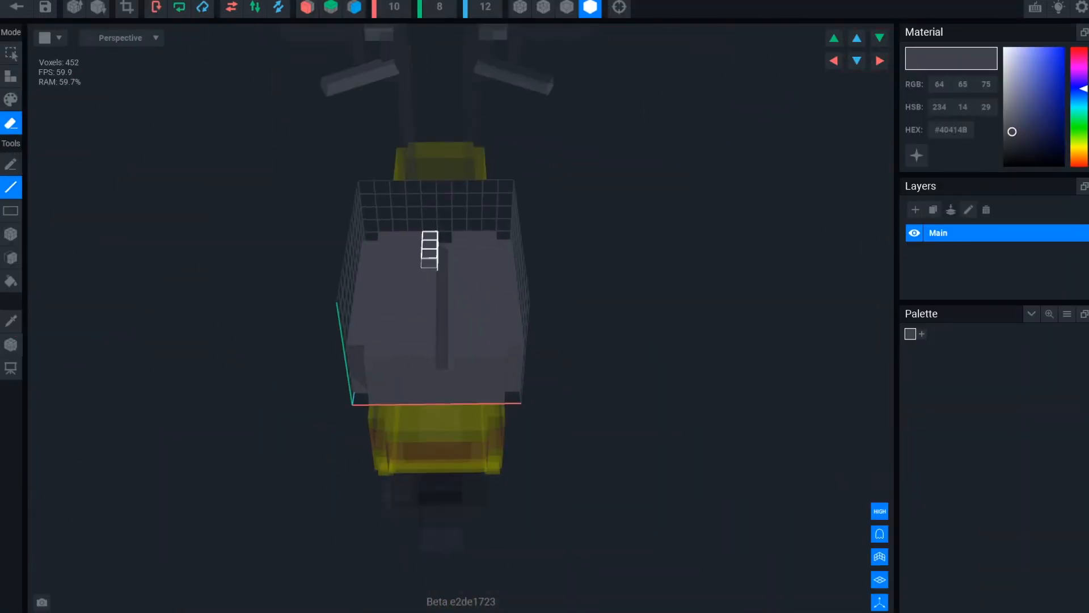
pyautogui.click(461, 303)
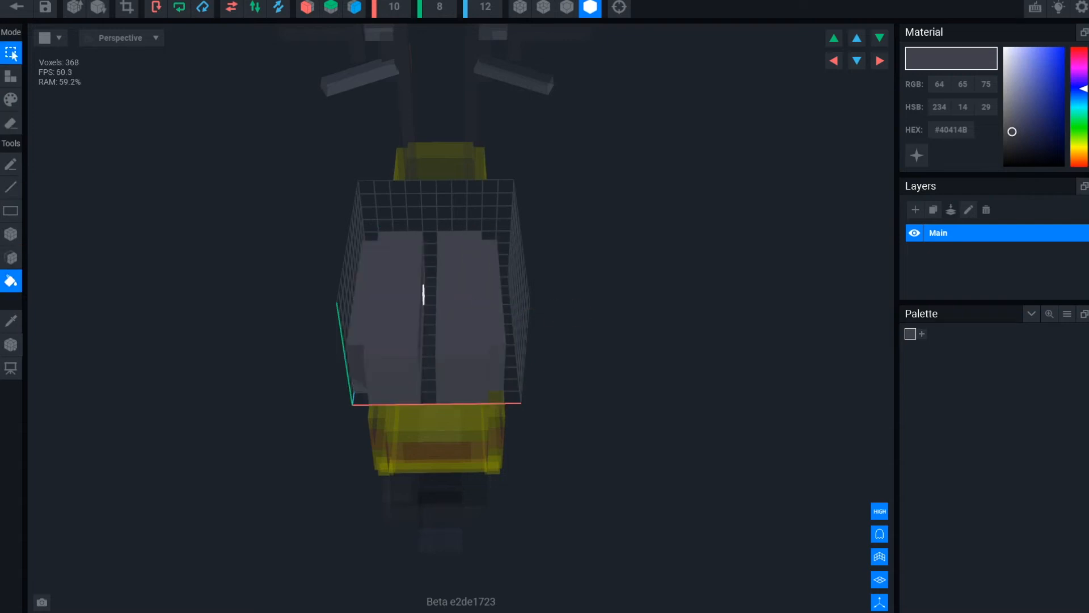
pyautogui.moveTo(495, 314); pyautogui.dragTo(511, 313)
pyautogui.moveTo(438, 299); pyautogui.dragTo(443, 255, button='right')
# - Narrow the seat block further with another lengthwise cut and reduce its height to three voxels
pyautogui.press('l')
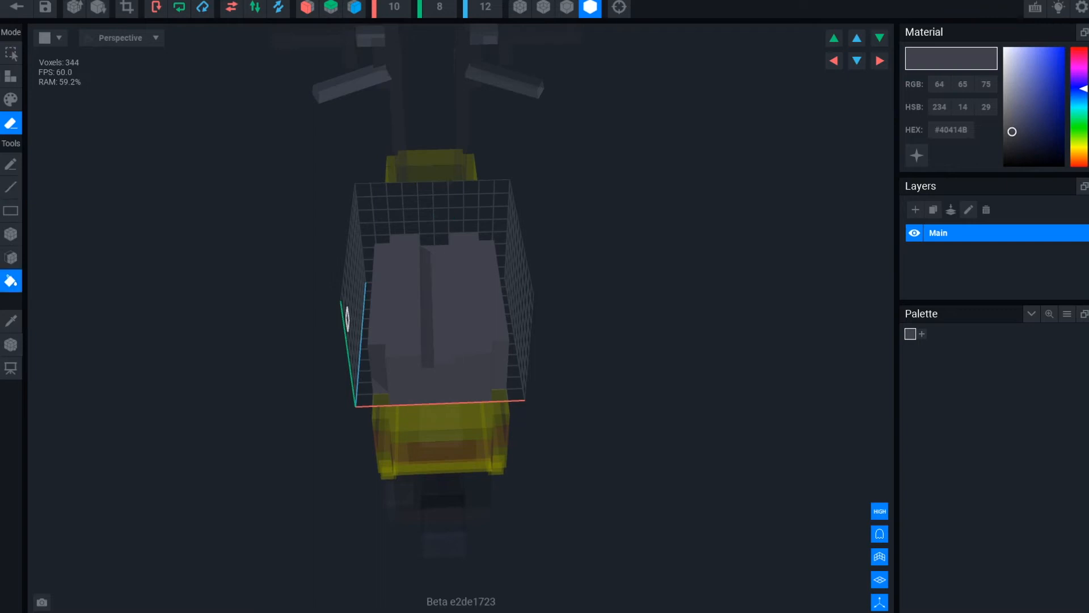
pyautogui.moveTo(568, 340); pyautogui.dragTo(425, 296, button='right')
pyautogui.scroll(3, 405, 284)
pyautogui.press('l')
pyautogui.scroll(2, 341, 307)
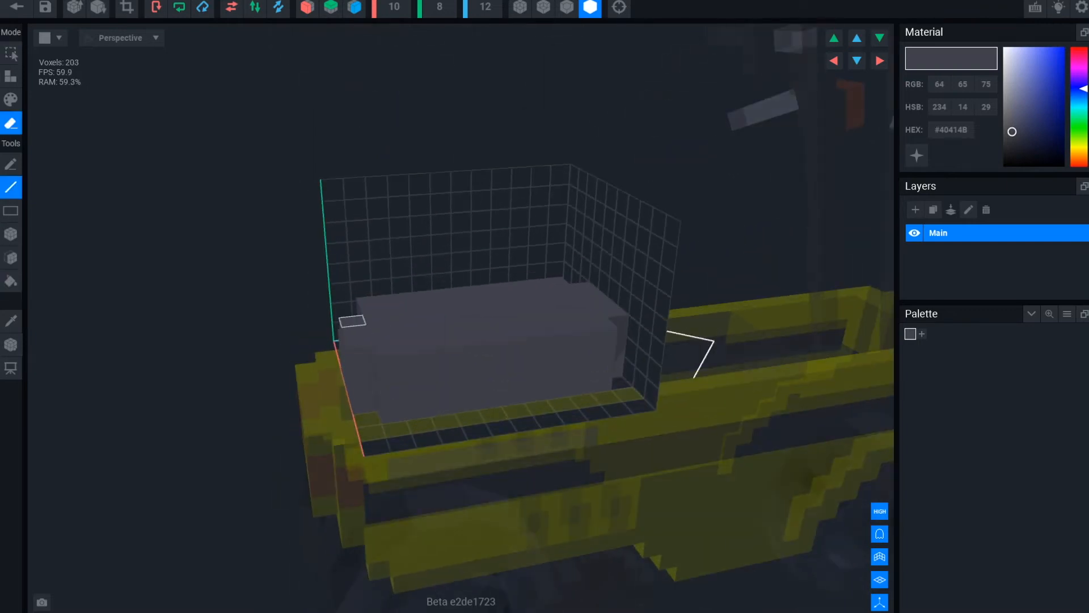
# - Erase a crosswise slice through the middle of the seat block
pyautogui.moveTo(389, 349); pyautogui.dragTo(386, 368, button='right')
pyautogui.moveTo(386, 369); pyautogui.dragTo(608, 342)
pyautogui.moveTo(511, 363)
pyautogui.mouseDown(button='right')
pyautogui.moveTo(562, 338)
pyautogui.moveTo(563, 397)
pyautogui.moveTo(443, 323)
pyautogui.mouseUp(button='right')
pyautogui.scroll(-2, 563, 398)
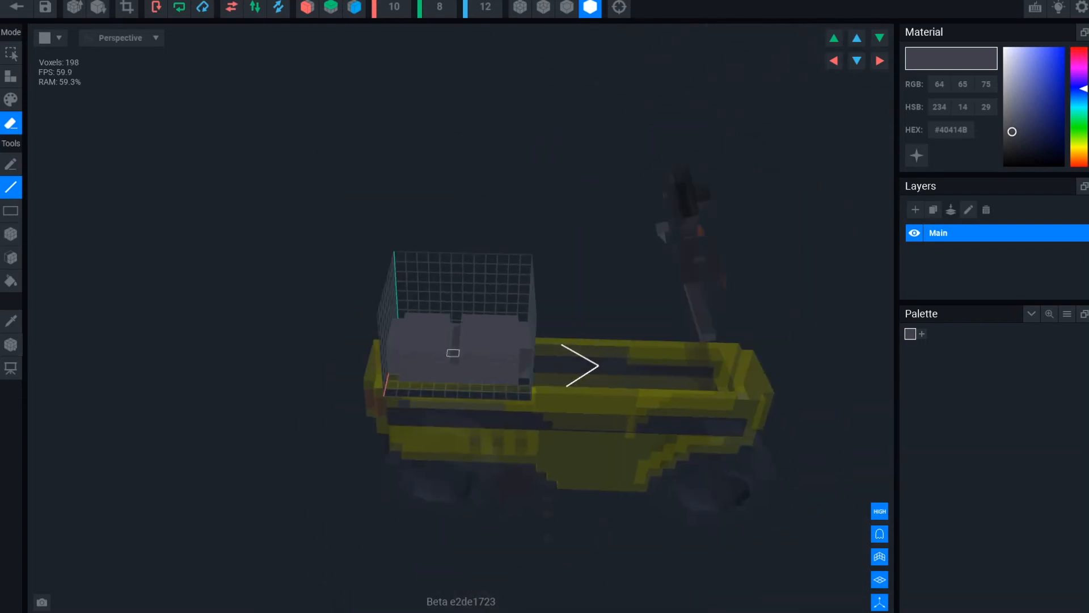
pyautogui.click(457, 359)
# - Shift one half of the seat block along its length to close the crosswise gap
pyautogui.press('a')
pyautogui.scroll(2, 454, 358)
pyautogui.moveTo(450, 360); pyautogui.dragTo(482, 381, button='right')
pyautogui.click(408, 350)
pyautogui.scroll(-2, 409, 350)
pyautogui.press('g')
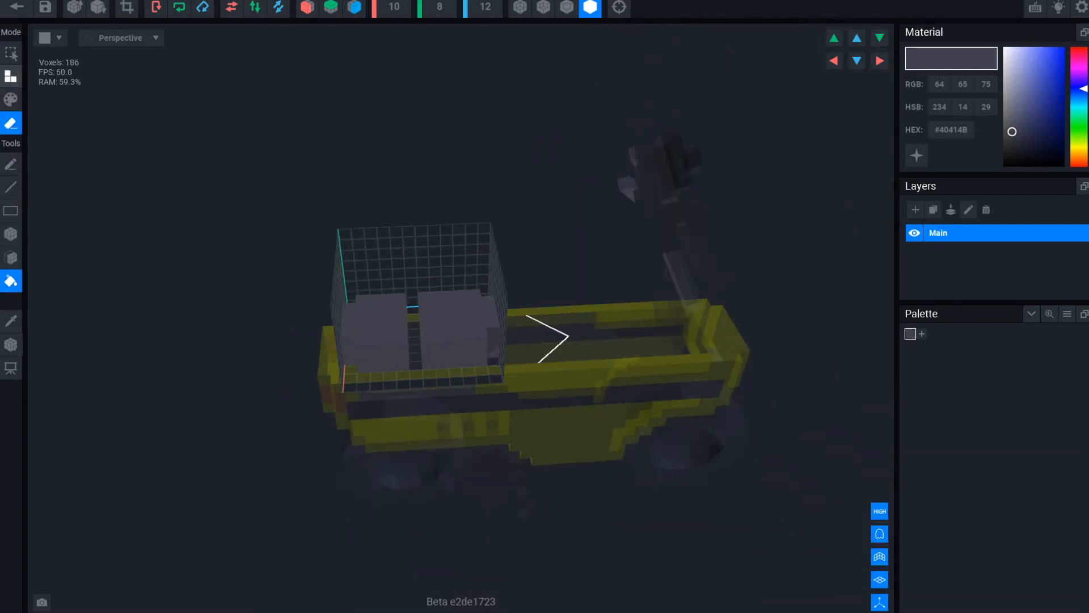
pyautogui.moveTo(465, 340); pyautogui.dragTo(437, 346, button='right')
pyautogui.scroll(2, 437, 346)
pyautogui.hotkey('ctrl', 'd')
pyautogui.scroll(-2, 437, 345)
pyautogui.scroll(2, 431, 344)
# - Erase a second crosswise slice from the seat block and rejoin the halves to shorten it
pyautogui.press('e')
pyautogui.press('l')
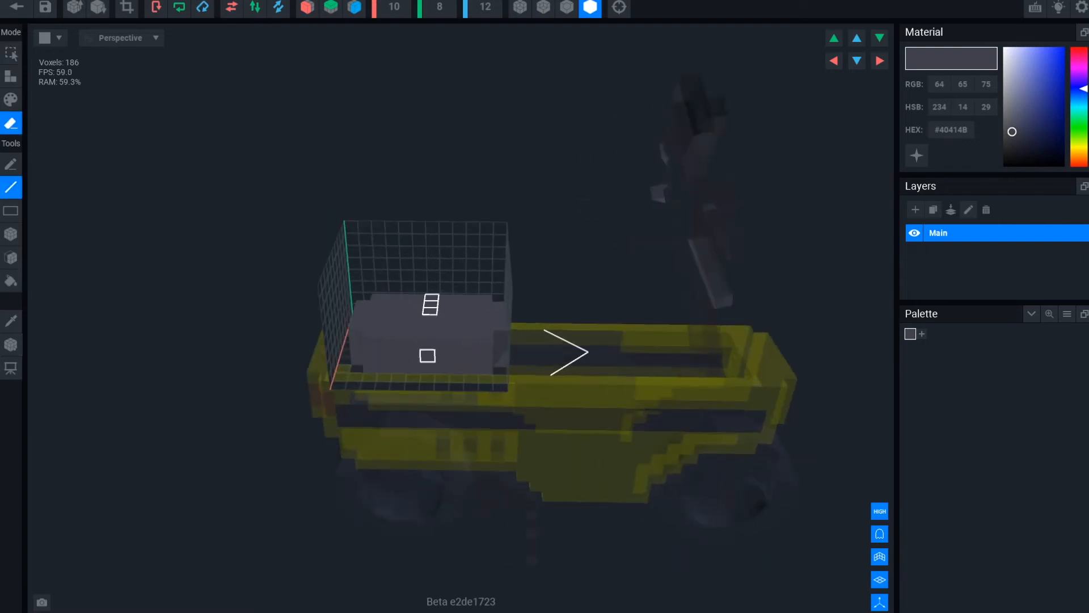
pyautogui.click(443, 326)
pyautogui.moveTo(440, 364); pyautogui.dragTo(435, 345, button='right')
pyautogui.click(437, 344)
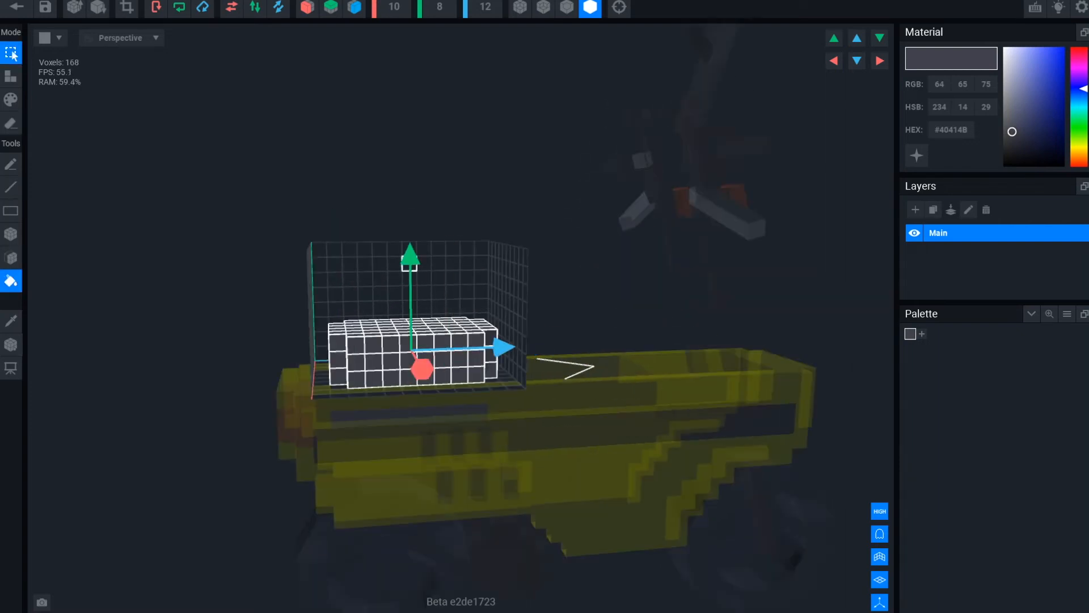
# - Raise the seat block, erase the outer voxels of its bottom layer to inset it, and lower it back onto the body
pyautogui.moveTo(411, 258); pyautogui.dragTo(411, 238)
pyautogui.scroll(2, 438, 309)
pyautogui.press('e')
pyautogui.press('l')
pyautogui.moveTo(444, 341); pyautogui.dragTo(330, 347)
pyautogui.moveTo(329, 347)
pyautogui.mouseDown(button='right')
pyautogui.moveTo(452, 353)
pyautogui.moveTo(562, 333)
pyautogui.mouseUp(button='right')
pyautogui.moveTo(641, 332); pyautogui.dragTo(525, 340)
pyautogui.moveTo(525, 339)
pyautogui.mouseDown(button='right')
pyautogui.moveTo(532, 362)
pyautogui.moveTo(689, 297)
pyautogui.moveTo(671, 303)
pyautogui.mouseUp(button='right')
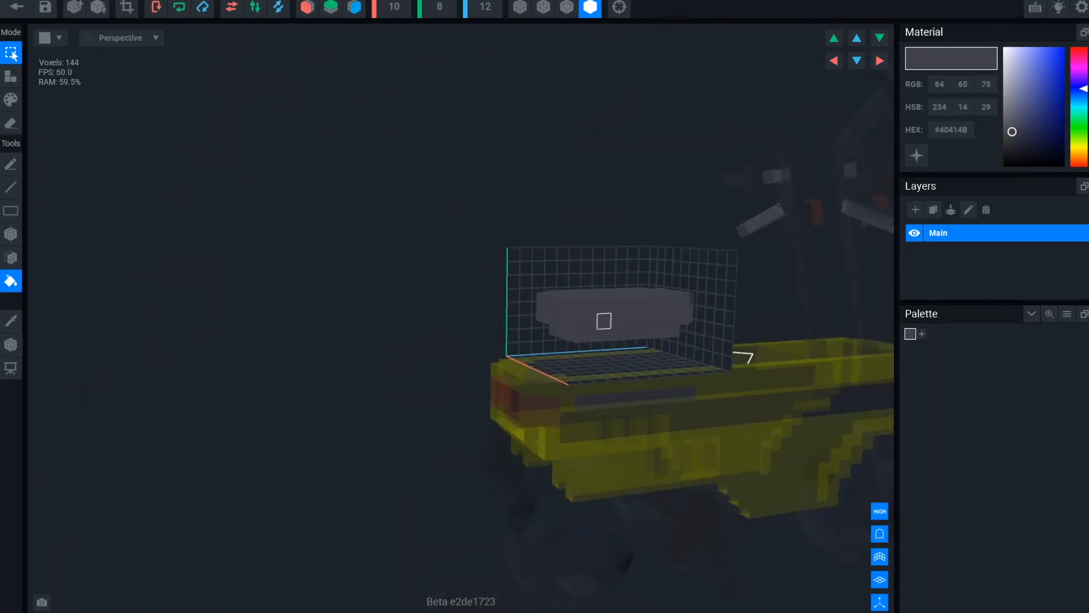
pyautogui.click(604, 321)
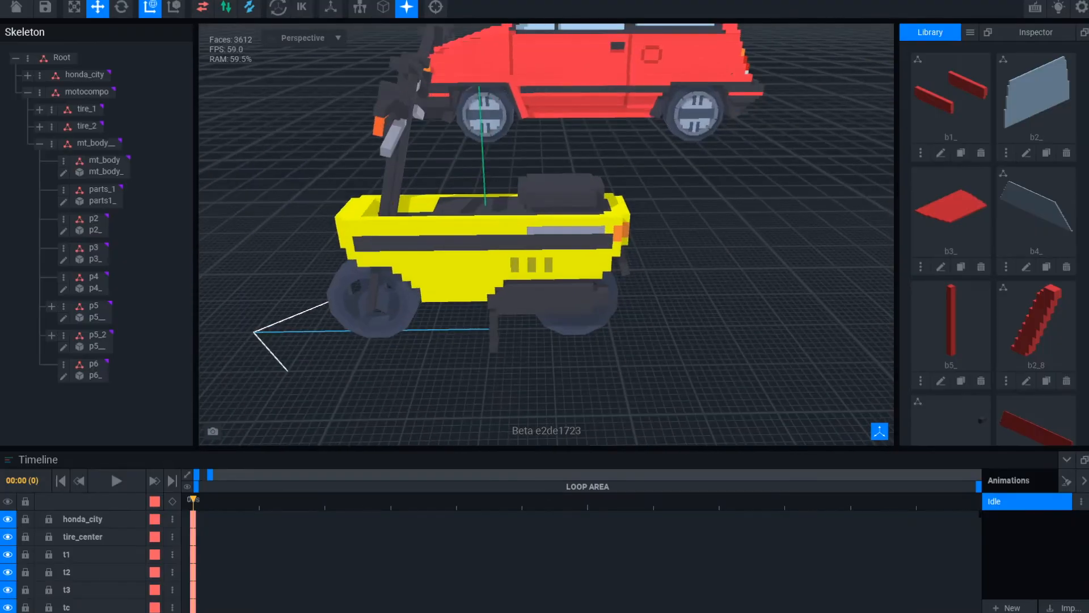
# - Create a new scooter body node with a voxel matrix sized 24 × 3 × 3
pyautogui.moveTo(716, 268); pyautogui.dragTo(486, 311, button='right')
pyautogui.click(403, 254)
pyautogui.scroll(5, 486, 311)
pyautogui.click(487, 311)
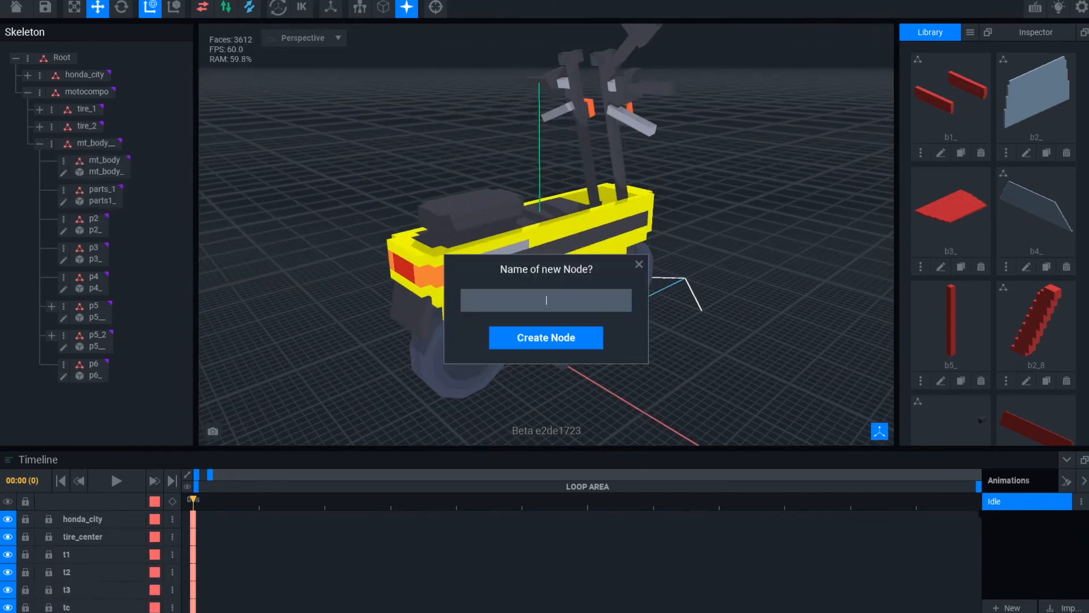
pyautogui.press('Return')
pyautogui.write('24')
pyautogui.press('Tab')
pyautogui.write('3')
pyautogui.press('Tab')
pyautogui.write('3')
pyautogui.press('Return')
# - Clear the palette and draw mirrored bars at both ends of the matrix in RGB 64, 65, 75
pyautogui.click(1067, 314)
pyautogui.click(940, 85)
pyautogui.write('64')
pyautogui.press('Tab')
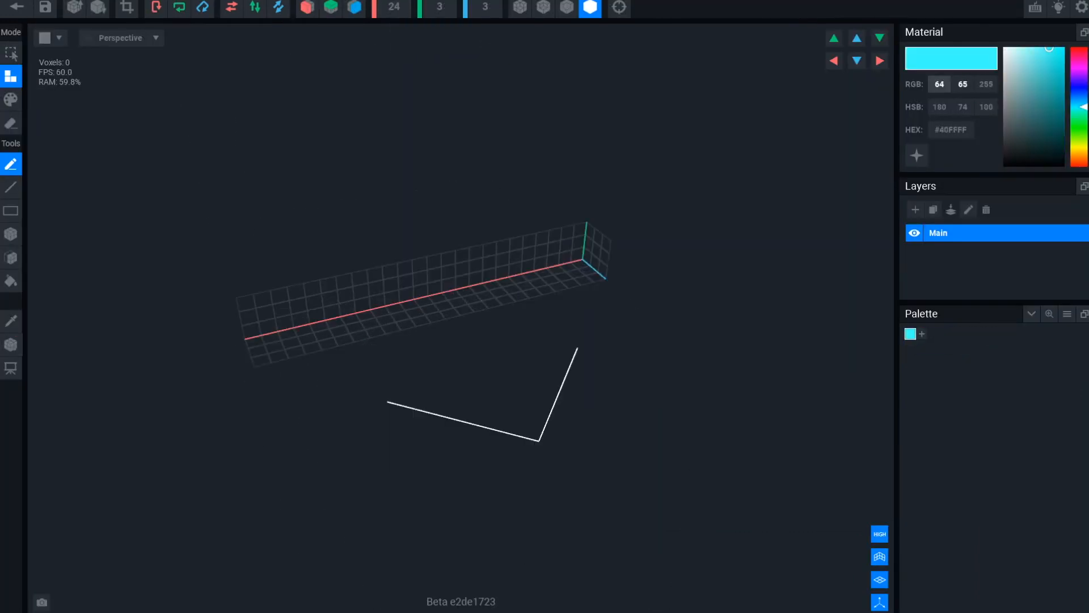
pyautogui.write('65')
pyautogui.press('Tab')
pyautogui.write('75')
pyautogui.press('Return')
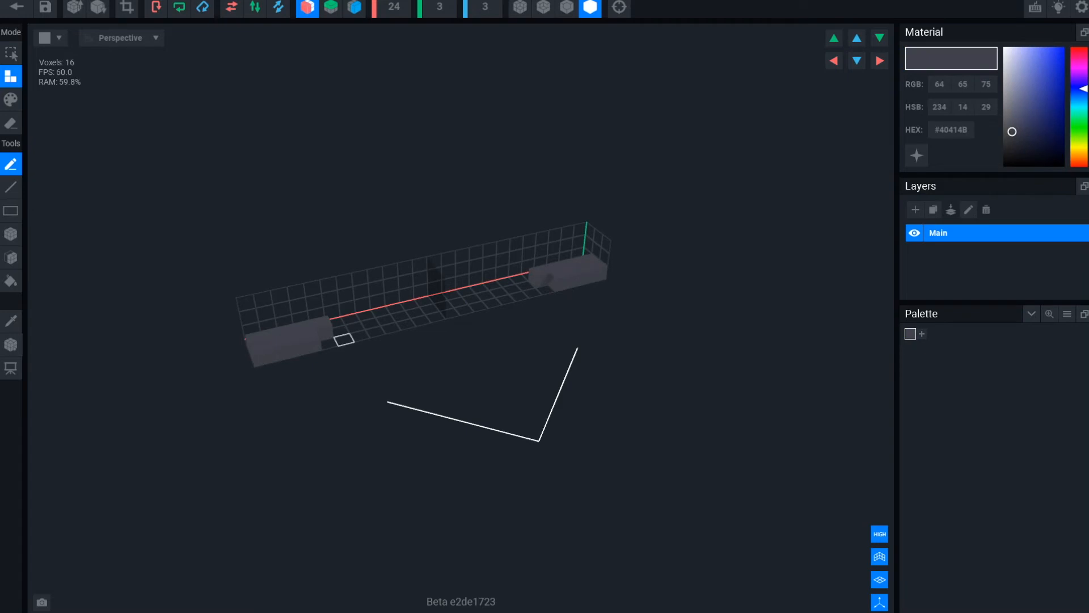
pyautogui.click(330, 343)
# - Reposition the pivot of the new matrix vertically and along the depth axis
pyautogui.click(11, 345)
pyautogui.scroll(-1, 474, 391)
pyautogui.moveTo(475, 391); pyautogui.dragTo(475, 281)
pyautogui.moveTo(511, 404); pyautogui.dragTo(474, 357)
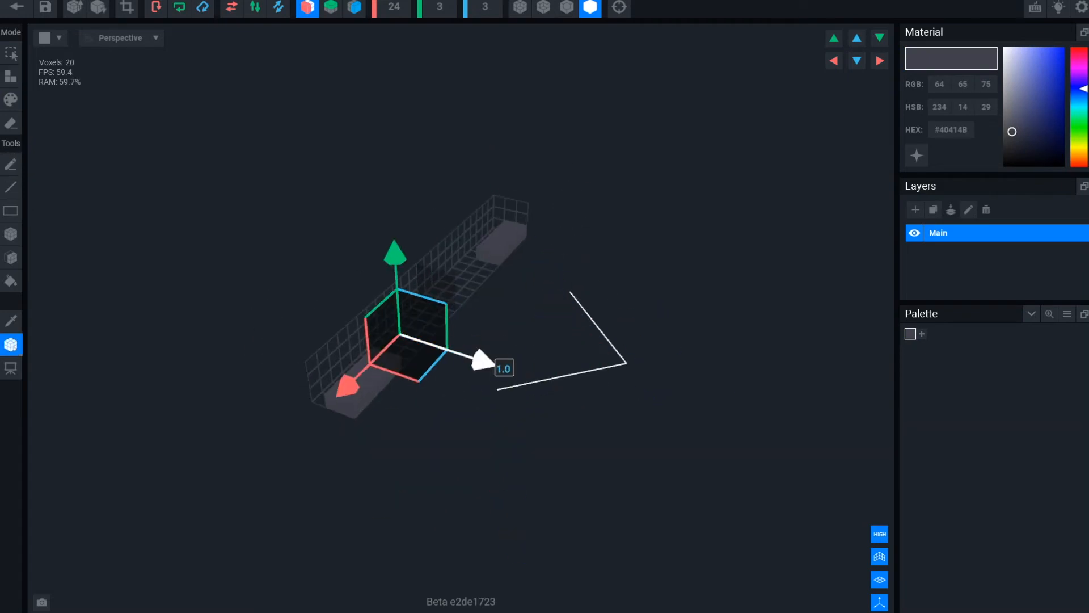
# - Return to the skeleton and assign the foot-peg bar matrix p7_ to node p7 under mt_body__
pyautogui.click(16, 8)
pyautogui.scroll(-10, 1037, 227)
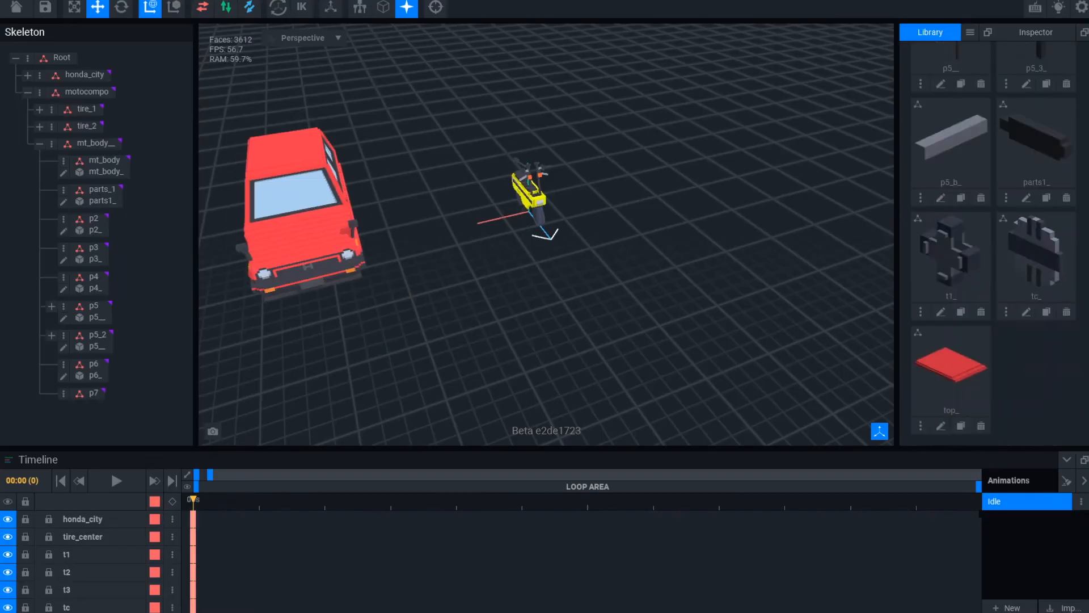
pyautogui.scroll(5, 1036, 227)
pyautogui.moveTo(1036, 196); pyautogui.dragTo(91, 394)
pyautogui.click(93, 393)
pyautogui.press('f')
# - Move the foot-peg bars up beneath the yellow body, setting their height to 6.0
pyautogui.moveTo(546, 184); pyautogui.dragTo(547, 156)
pyautogui.moveTo(737, 255); pyautogui.dragTo(511, 266, button='right')
pyautogui.moveTo(688, 260); pyautogui.dragTo(805, 335, button='right')
pyautogui.moveTo(723, 226); pyautogui.dragTo(734, 230)
pyautogui.moveTo(734, 255); pyautogui.dragTo(795, 153, button='right')
pyautogui.moveTo(657, 150)
pyautogui.mouseDown()
pyautogui.moveTo(657, 118)
pyautogui.moveTo(656, 151)
pyautogui.mouseUp()
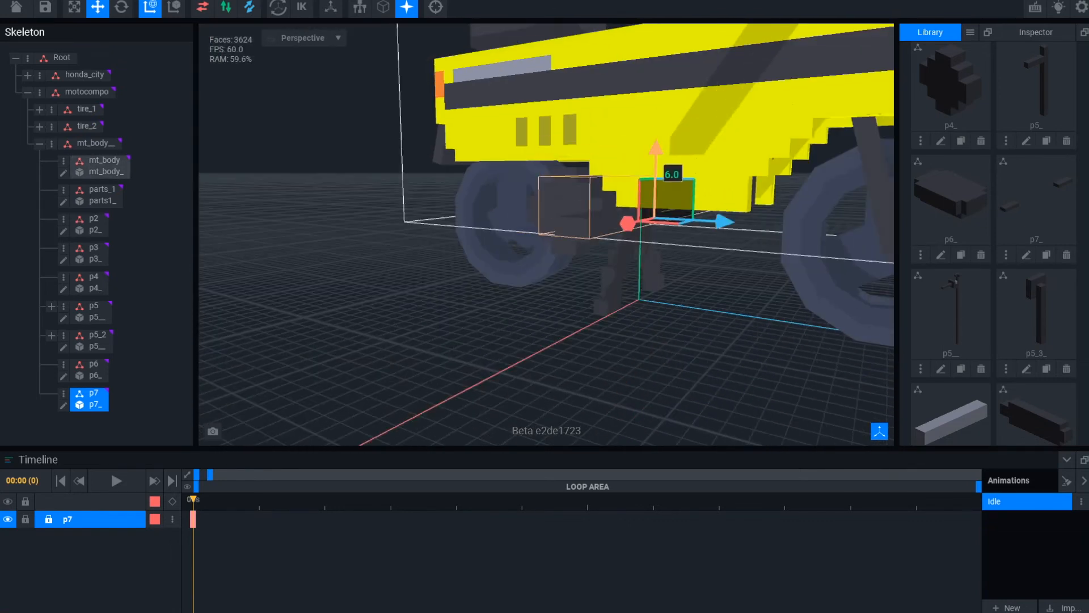
pyautogui.moveTo(657, 170); pyautogui.dragTo(823, 215, button='right')
pyautogui.scroll(3, 547, 235)
pyautogui.moveTo(567, 227); pyautogui.dragTo(431, 255, button='right')
# - Reshape the bars in the p7_ matrix by extending faces with the Face tool and erasing unwanted voxels
pyautogui.click(64, 405)
pyautogui.click(11, 258)
pyautogui.moveTo(341, 318)
pyautogui.mouseDown(button='right')
pyautogui.moveTo(300, 312)
pyautogui.moveTo(308, 306)
pyautogui.moveTo(215, 332)
pyautogui.moveTo(437, 287)
pyautogui.moveTo(363, 317)
pyautogui.mouseUp(button='right')
pyautogui.scroll(3, 318, 321)
pyautogui.click(238, 338)
pyautogui.click(270, 337)
pyautogui.click(295, 334)
pyautogui.scroll(2, 257, 340)
pyautogui.click(499, 321)
pyautogui.scroll(-5, 363, 317)
pyautogui.click(11, 123)
pyautogui.moveTo(272, 318)
pyautogui.mouseDown(button='right')
pyautogui.moveTo(335, 363)
pyautogui.moveTo(436, 287)
pyautogui.mouseUp(button='right')
pyautogui.click(335, 394)
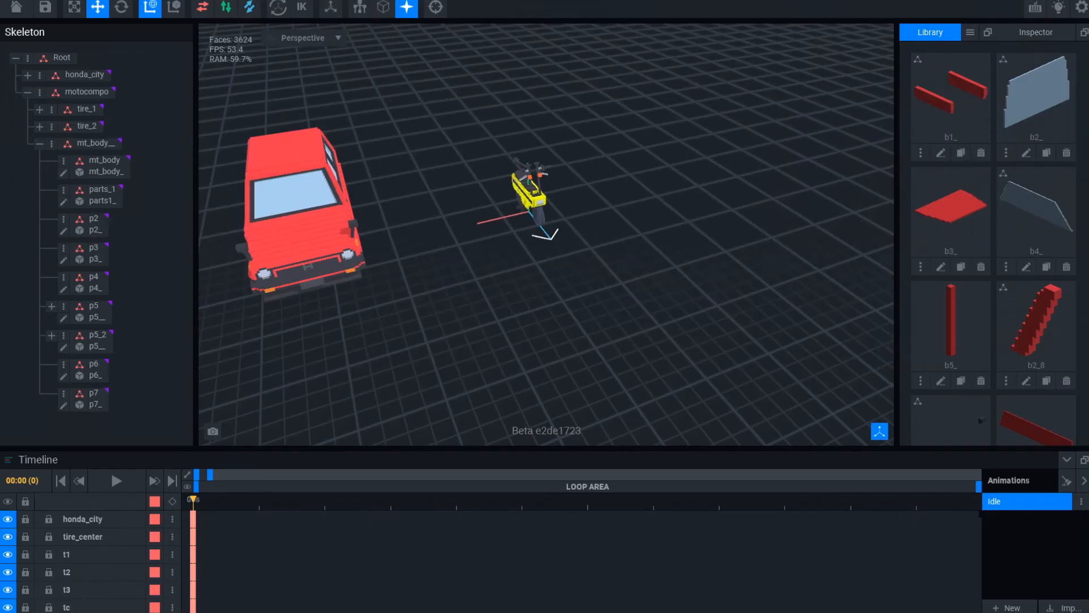
# - Select the steering post p5 and nudge it along its vertical axis to 0.3
pyautogui.scroll(5, 411, 335)
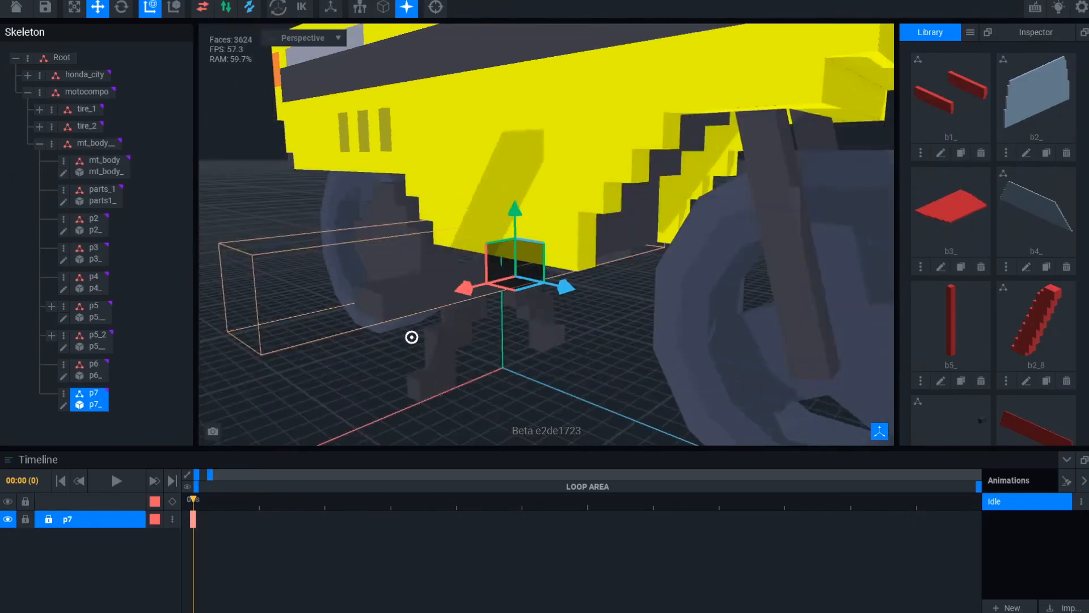
pyautogui.click(341, 352)
pyautogui.scroll(-5, 411, 335)
pyautogui.click(491, 249)
pyautogui.click(352, 358)
pyautogui.moveTo(352, 364); pyautogui.dragTo(389, 353, button='right')
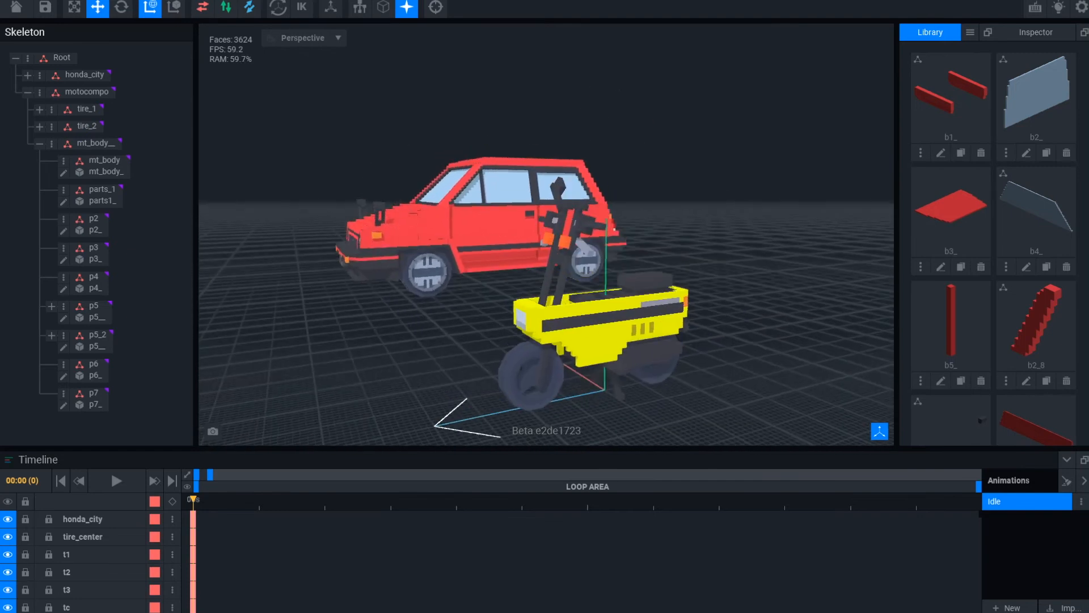
pyautogui.scroll(3, 604, 359)
pyautogui.click(548, 253)
pyautogui.moveTo(526, 336); pyautogui.dragTo(528, 330)
pyautogui.click(529, 251)
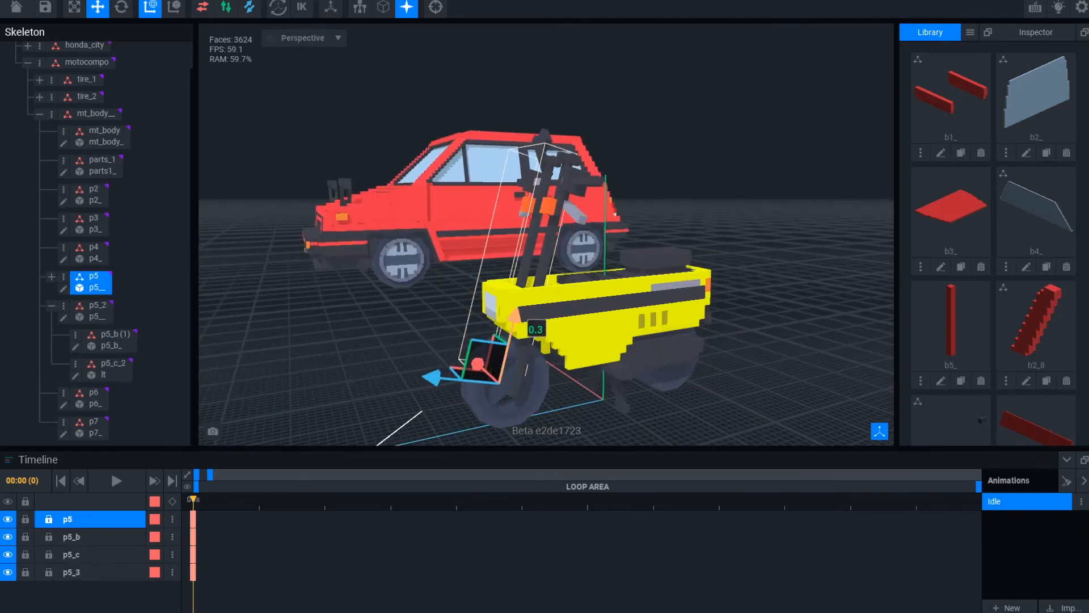
pyautogui.click(781, 339)
pyautogui.moveTo(781, 339); pyautogui.dragTo(784, 326, button='right')
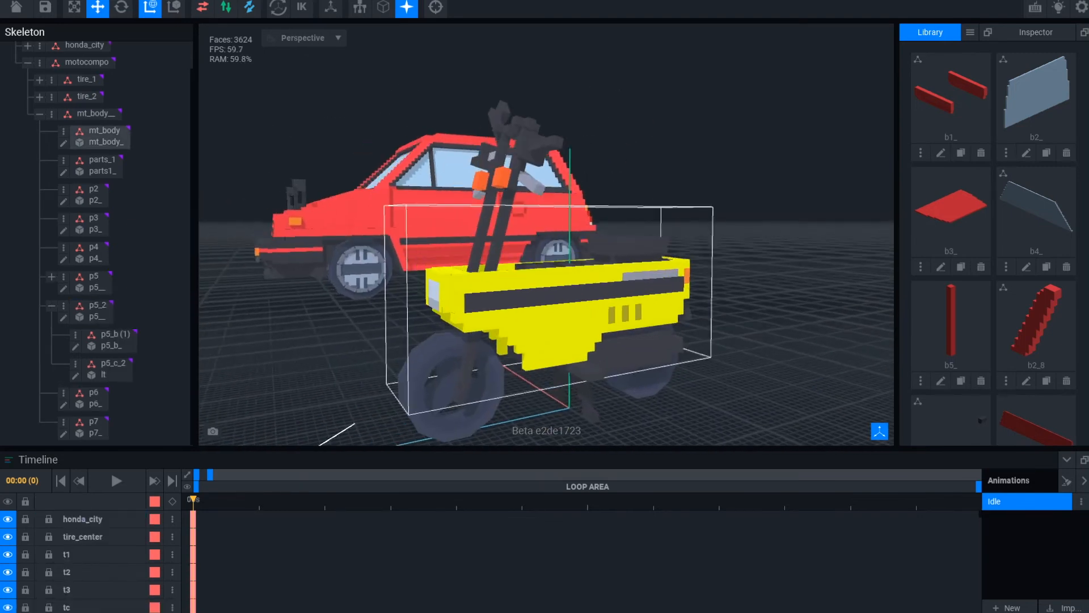
# - Open the yellow body's matrix, edit its voxels and return to the skeleton
pyautogui.click(673, 303)
pyautogui.moveTo(673, 304); pyautogui.dragTo(642, 324, button='right')
pyautogui.press('Tab')
pyautogui.moveTo(431, 396); pyautogui.dragTo(355, 408, button='right')
pyautogui.click(536, 395)
pyautogui.moveTo(535, 396); pyautogui.dragTo(509, 409, button='right')
pyautogui.scroll(-2, 509, 408)
pyautogui.scroll(3, 508, 454)
pyautogui.moveTo(509, 454)
pyautogui.mouseDown(button='right')
pyautogui.moveTo(509, 467)
pyautogui.moveTo(499, 454)
pyautogui.mouseUp(button='right')
pyautogui.scroll(-4, 499, 454)
pyautogui.click(15, 7)
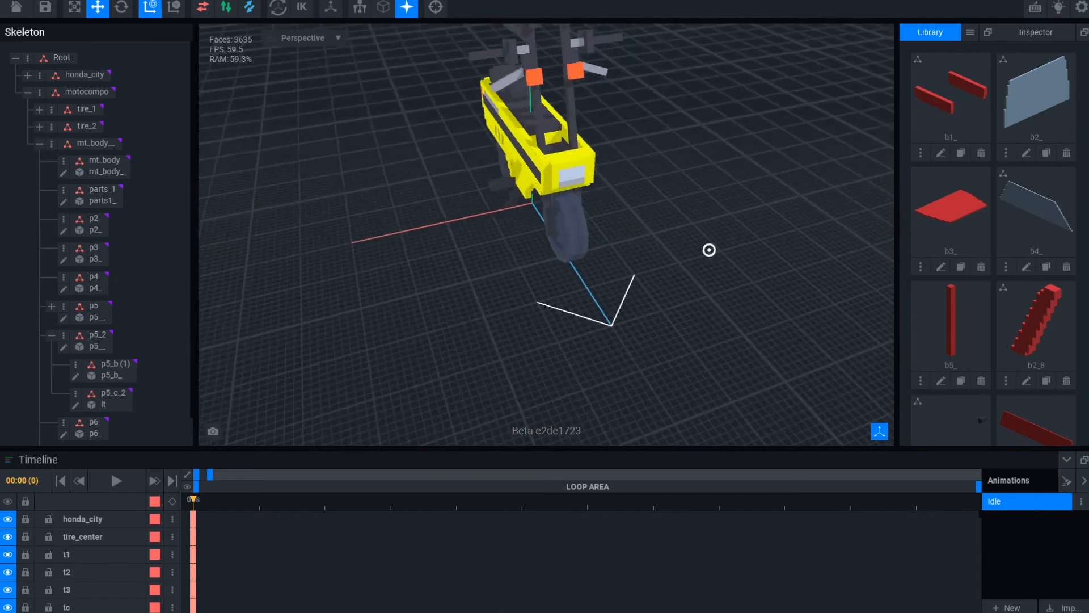
# - Reopen mt_body_, sample the dark colour on its underside and extend that face with the Face tool
pyautogui.moveTo(709, 250); pyautogui.dragTo(573, 255, button='right')
pyautogui.click(573, 255)
pyautogui.scroll(5, 453, 283)
pyautogui.click(364, 289)
pyautogui.scroll(-4, 350, 114)
pyautogui.click(350, 114)
pyautogui.scroll(-3, 658, 334)
pyautogui.moveTo(658, 335); pyautogui.dragTo(659, 335, button='right')
pyautogui.click(655, 301)
pyautogui.click(64, 172)
pyautogui.moveTo(435, 287); pyautogui.dragTo(435, 288, button='right')
pyautogui.click(11, 257)
pyautogui.keyDown('alt'); pyautogui.click(536, 418); pyautogui.keyUp('alt')
pyautogui.click(536, 418)
# - Recolour body voxels with yellow RGB 240, 255, 0 in paint mode and save the changes to mt_body_
pyautogui.click(910, 334)
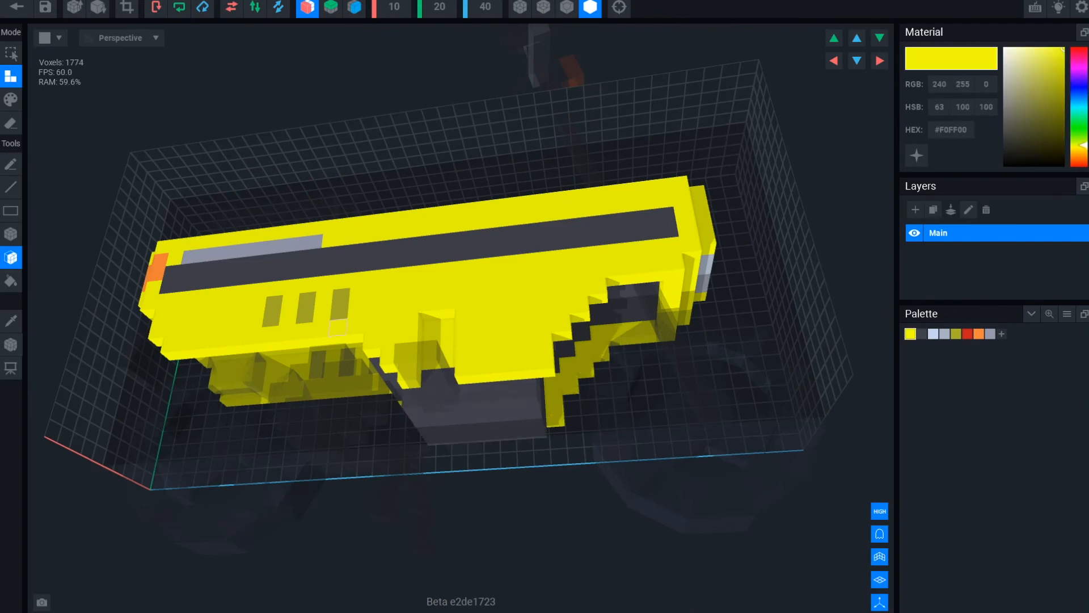
pyautogui.click(11, 100)
pyautogui.scroll(4, 434, 295)
pyautogui.click(11, 164)
pyautogui.moveTo(453, 435); pyautogui.dragTo(452, 435, button='right')
pyautogui.scroll(3, 452, 435)
pyautogui.scroll(-3, 363, 432)
pyautogui.click(16, 7)
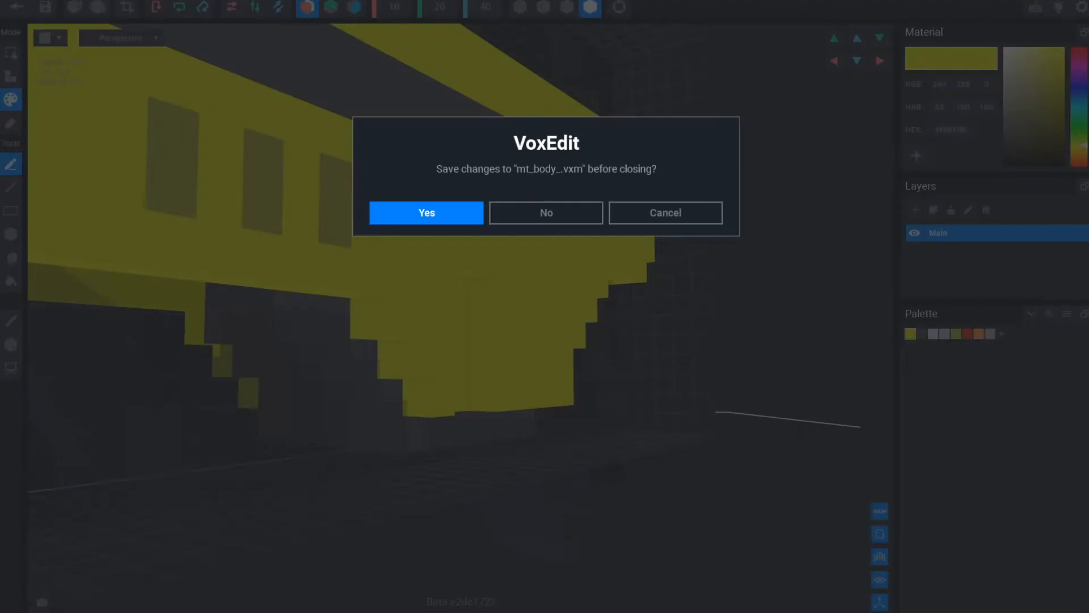
pyautogui.click(425, 212)
# - Reopen the body matrix from the front of the scooter and touch up its voxel colours in paint mode
pyautogui.moveTo(659, 221); pyautogui.dragTo(615, 202, button='right')
pyautogui.click(559, 250)
pyautogui.click(713, 345)
pyautogui.moveTo(712, 344); pyautogui.dragTo(712, 344, button='right')
pyautogui.doubleClick(559, 241)
pyautogui.moveTo(440, 348); pyautogui.dragTo(440, 348, button='right')
pyautogui.scroll(3, 439, 348)
pyautogui.click(11, 99)
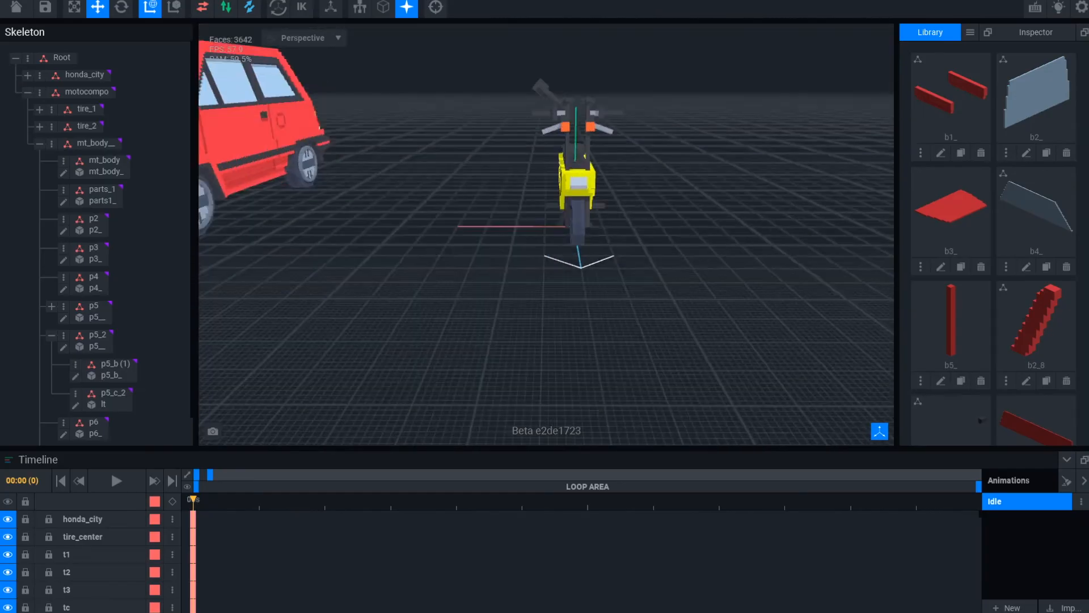
# - Paint the strip beneath the headlight on the body's front edge dark grey, RGB 64, 65, 75
pyautogui.moveTo(546, 234); pyautogui.dragTo(546, 235, button='right')
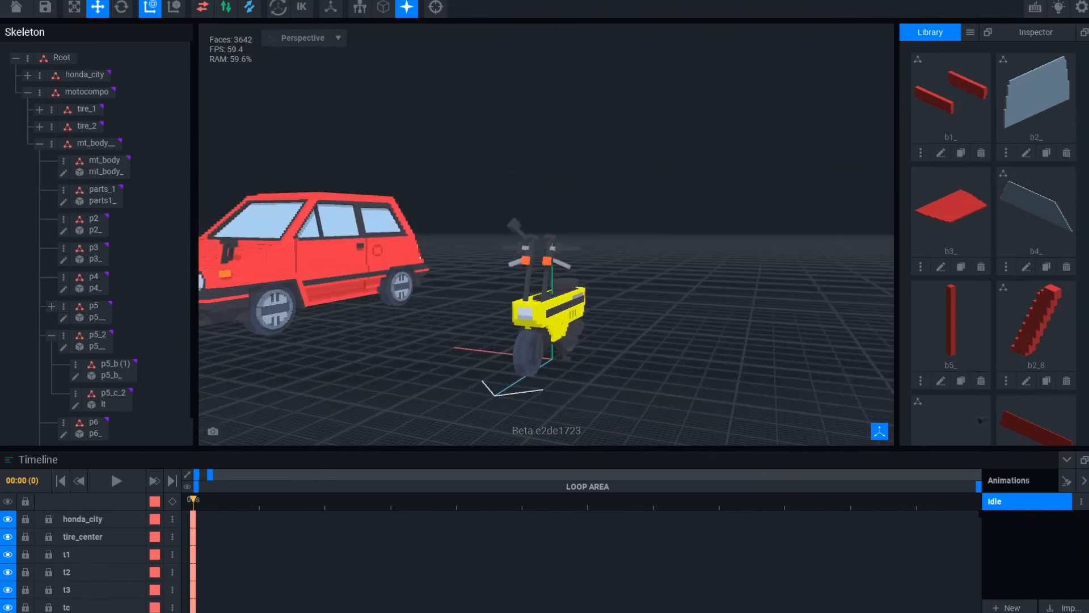
pyautogui.scroll(5, 542, 326)
pyautogui.click(543, 319)
pyautogui.click(64, 173)
pyautogui.click(922, 334)
pyautogui.moveTo(579, 340); pyautogui.dragTo(479, 445, button='right')
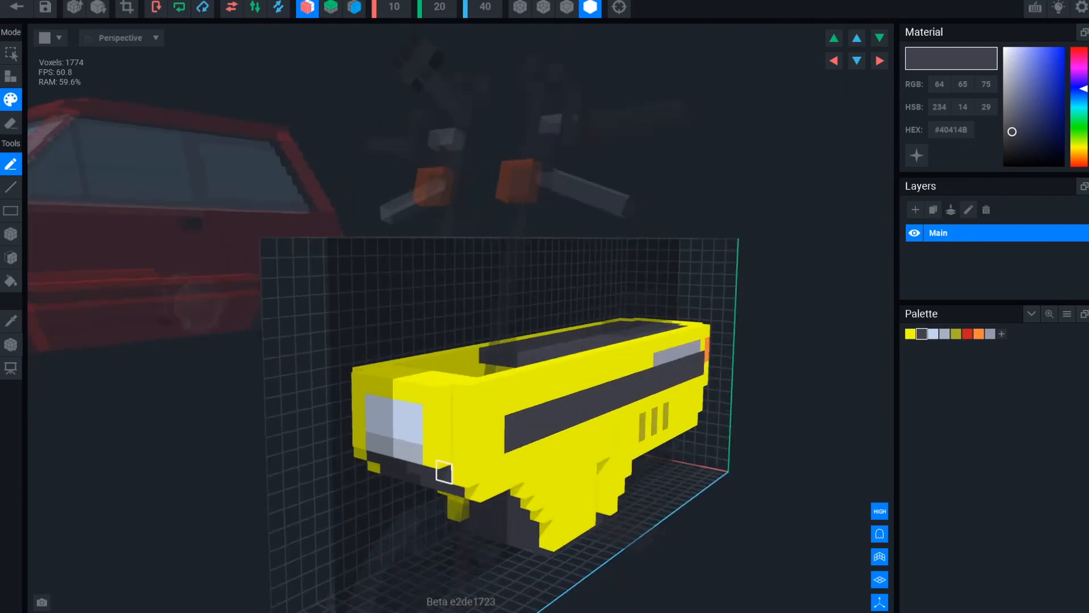
pyautogui.scroll(-3, 552, 499)
pyautogui.moveTo(535, 515); pyautogui.dragTo(535, 513, button='right')
pyautogui.click(17, 7)
# - Examine the scooter's body, wheels and steering posts from the front, rear and both sides
pyautogui.scroll(4, 624, 255)
pyautogui.moveTo(624, 256); pyautogui.dragTo(596, 306, button='right')
pyautogui.click(556, 241)
pyautogui.click(681, 267)
pyautogui.moveTo(681, 267); pyautogui.dragTo(612, 250, button='right')
pyautogui.click(513, 273)
pyautogui.moveTo(679, 267); pyautogui.dragTo(528, 318, button='right')
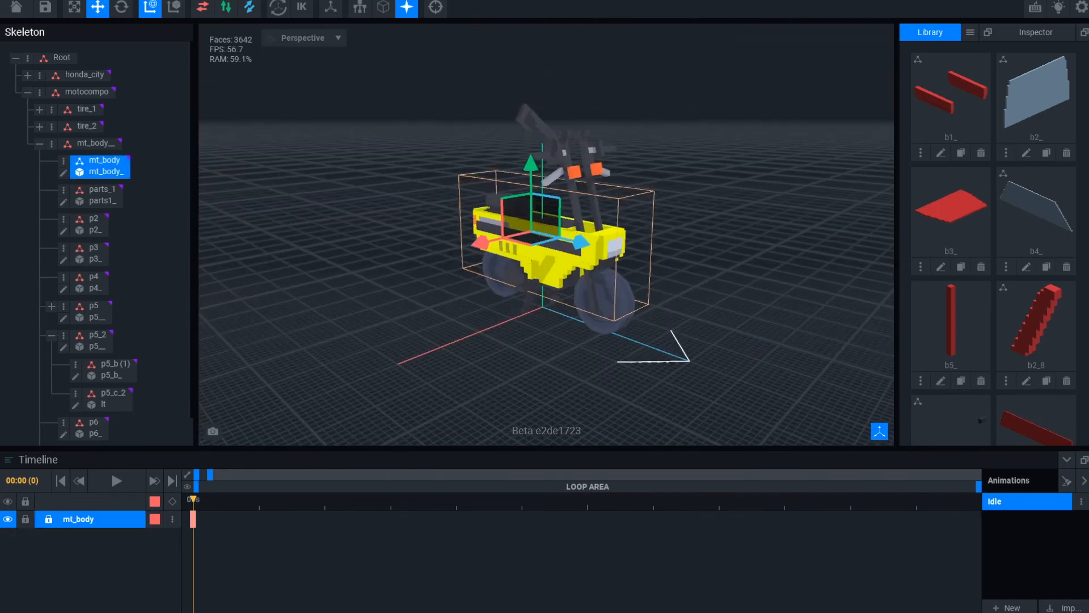
pyautogui.click(360, 311)
pyautogui.moveTo(360, 311); pyautogui.dragTo(232, 311, button='right')
pyautogui.scroll(-3, 670, 309)
pyautogui.moveTo(669, 310); pyautogui.dragTo(613, 305, button='right')
pyautogui.click(528, 250)
pyautogui.scroll(2, 559, 256)
pyautogui.moveTo(585, 258); pyautogui.dragTo(562, 255, button='right')
pyautogui.click(591, 355)
pyautogui.moveTo(591, 354); pyautogui.dragTo(266, 339, button='right')
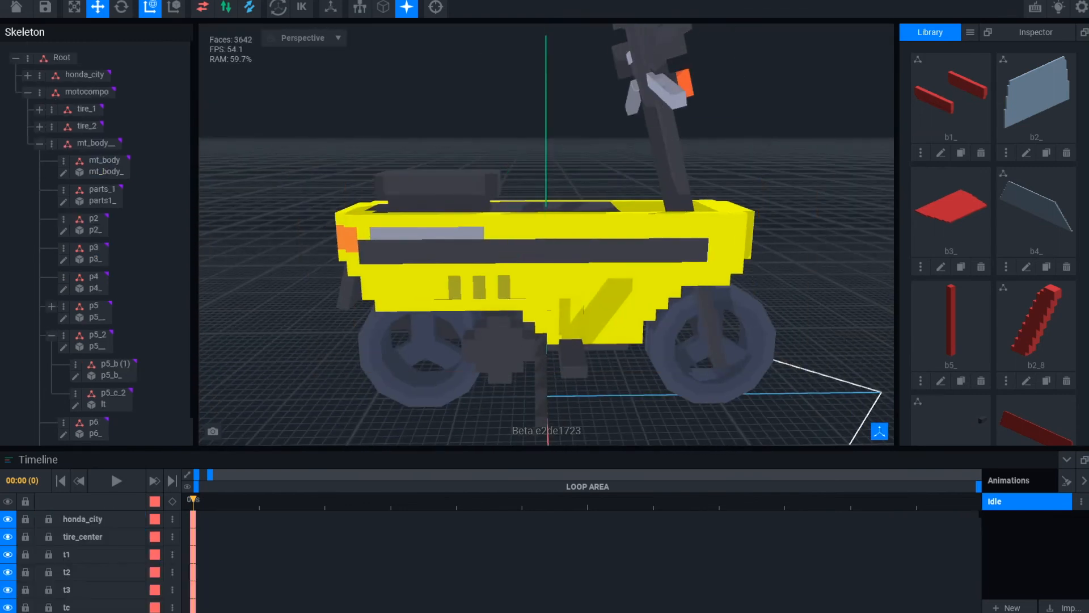
# - Add node p8 under mt_body__ and size its new voxel matrix to 2 × 10 × 2
pyautogui.click(52, 143)
pyautogui.click(91, 165)
pyautogui.write('p8')
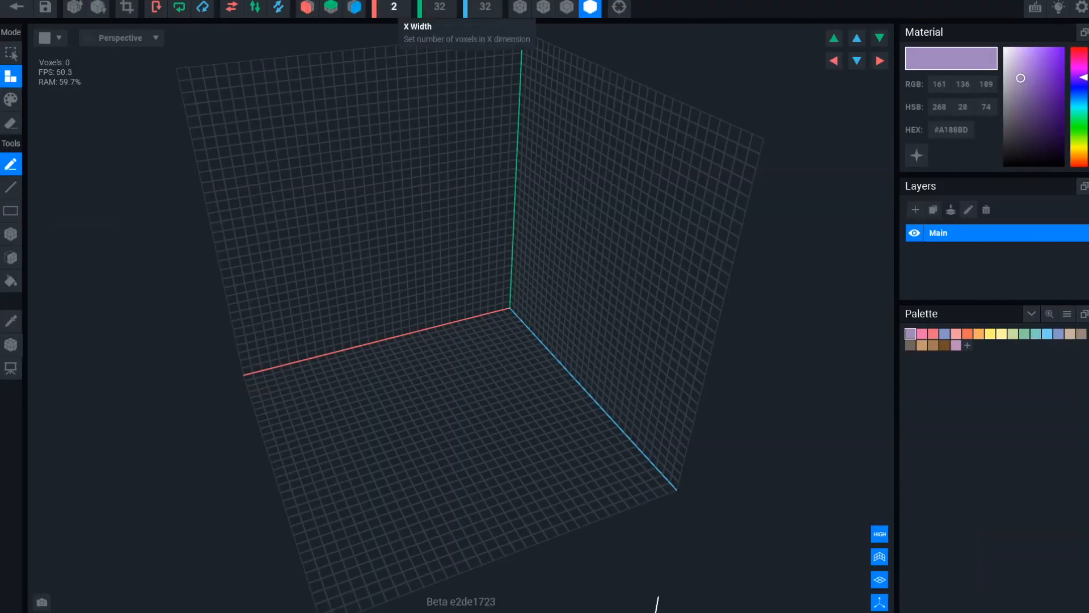
pyautogui.press('Tab')
pyautogui.write('10')
pyautogui.press('Tab')
pyautogui.write('2')
pyautogui.press('Return')
# - Draw a ten-voxel upright bar in RGB 64, 65, 75 on a cleared palette and reposition its pivot
pyautogui.click(1067, 314)
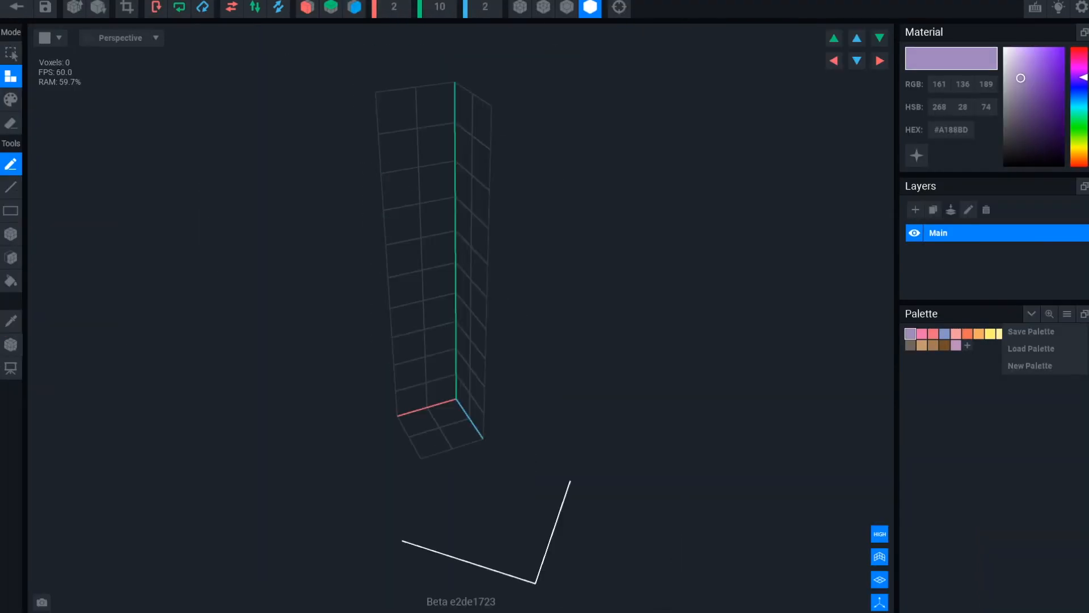
pyautogui.click(1033, 366)
pyautogui.click(940, 84)
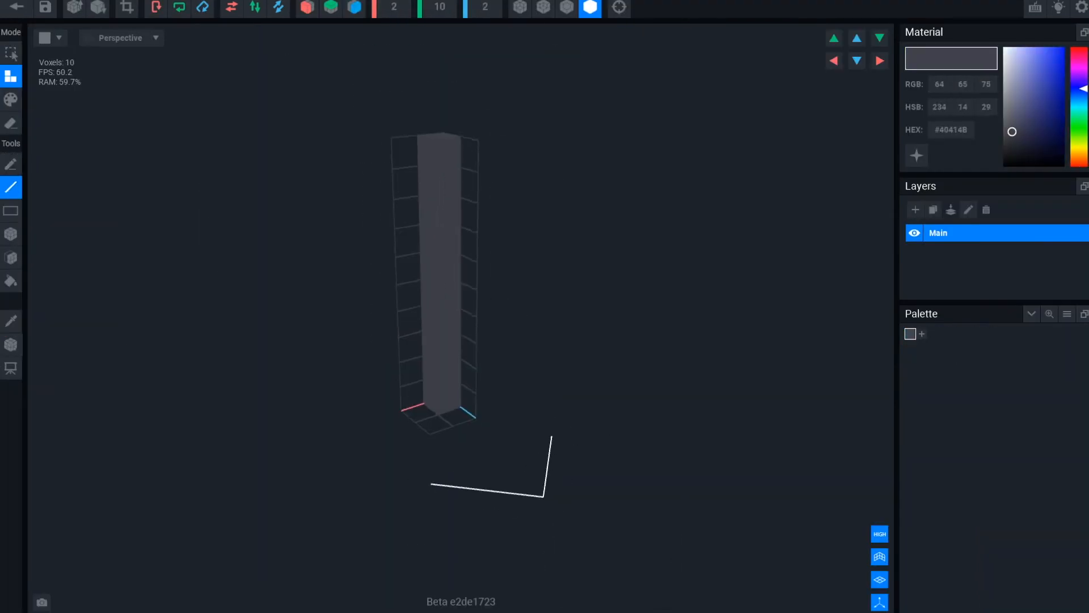
pyautogui.click(11, 344)
pyautogui.scroll(-5, 434, 318)
pyautogui.moveTo(241, 587); pyautogui.dragTo(503, 476)
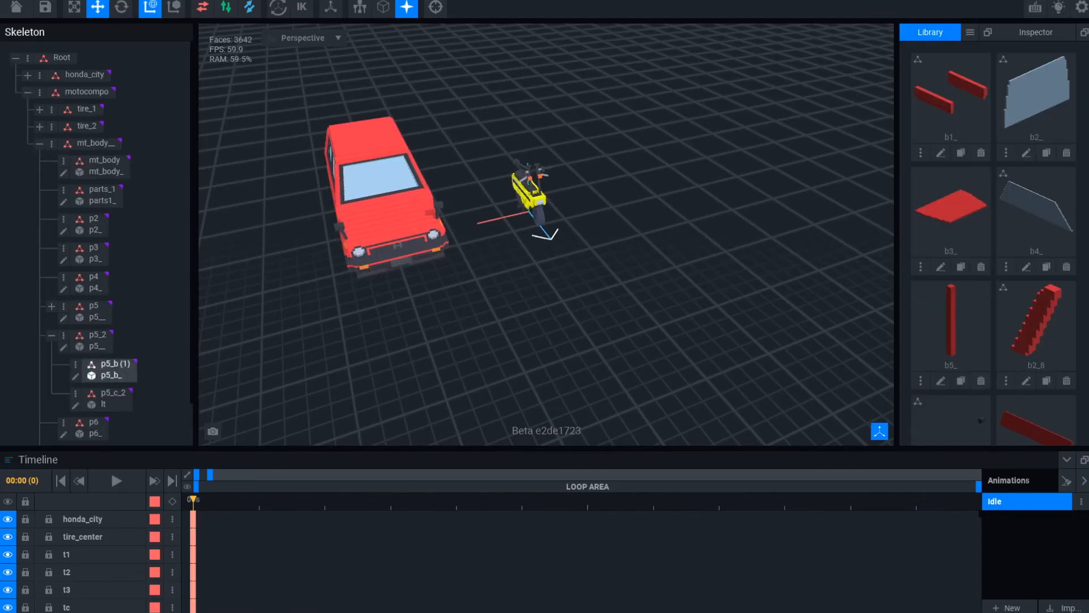
# - Assign the upright bar matrix p8_ to node p8 and move it up toward the rear of the body
pyautogui.scroll(-5, 993, 238)
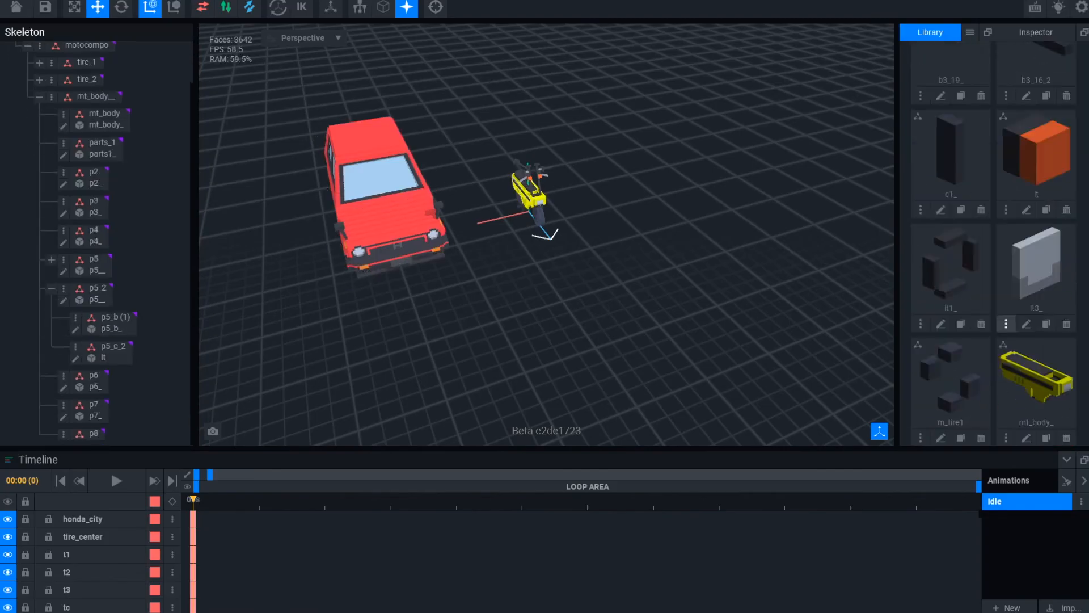
pyautogui.scroll(5, 547, 234)
pyautogui.moveTo(528, 272); pyautogui.dragTo(670, 244, button='right')
pyautogui.moveTo(686, 236); pyautogui.dragTo(658, 255)
pyautogui.moveTo(658, 255); pyautogui.dragTo(579, 278, button='right')
pyautogui.moveTo(666, 296); pyautogui.dragTo(615, 280)
pyautogui.moveTo(564, 205); pyautogui.dragTo(566, 70)
pyautogui.moveTo(272, 329); pyautogui.dragTo(416, 352, button='right')
pyautogui.scroll(6, 545, 236)
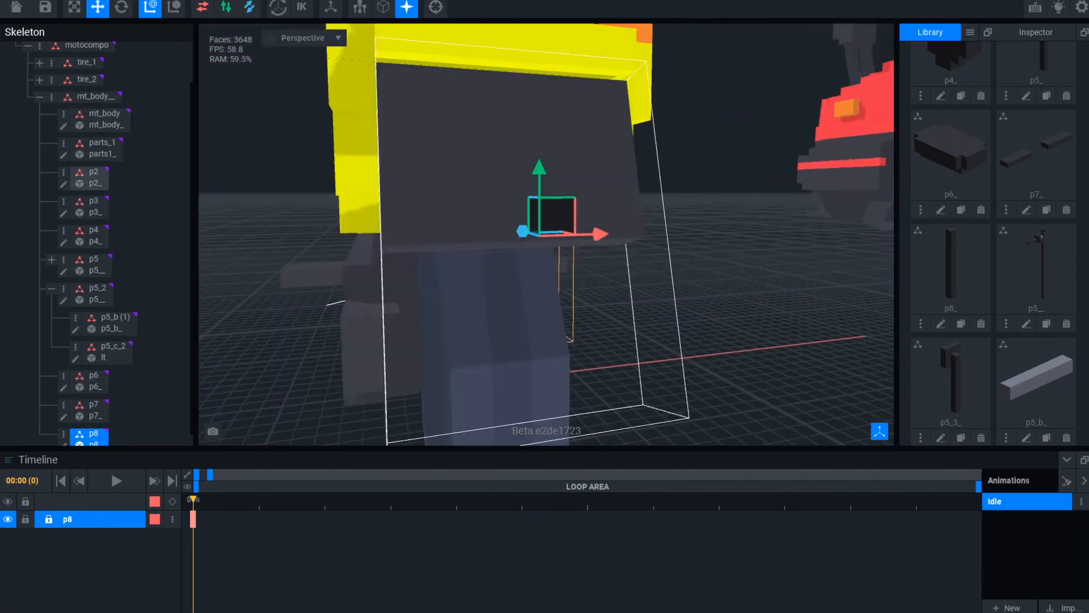
# - Shift bar p8 sideways beside the rear wheel and raise it into the body's underside
pyautogui.moveTo(567, 236); pyautogui.dragTo(516, 236)
pyautogui.scroll(-5, 515, 236)
pyautogui.moveTo(515, 236); pyautogui.dragTo(525, 210, button='right')
pyautogui.scroll(5, 525, 210)
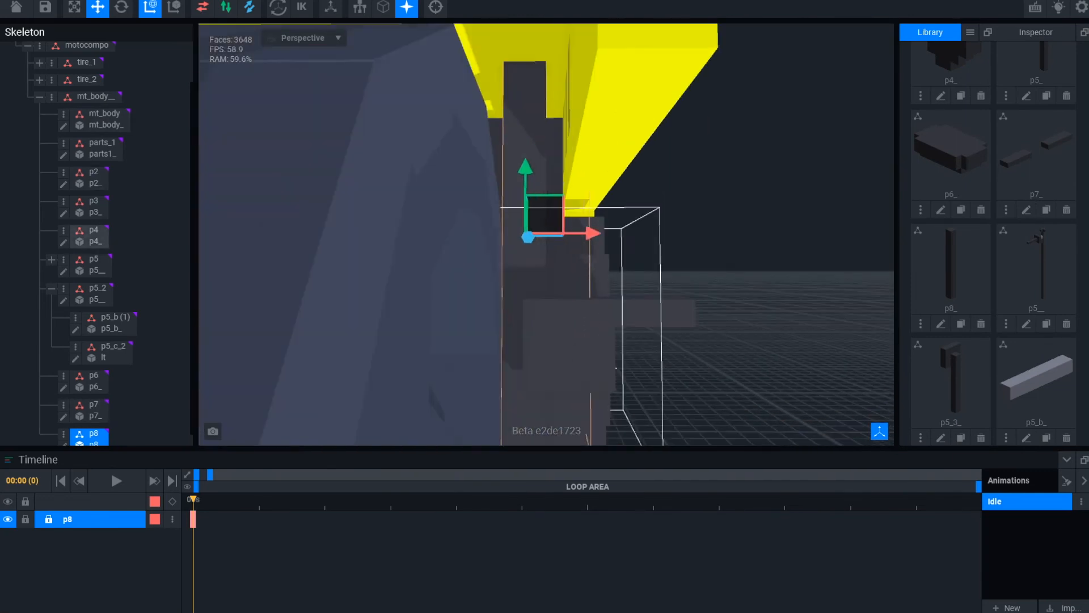
pyautogui.moveTo(618, 235); pyautogui.dragTo(545, 231, button='right')
pyautogui.scroll(-5, 544, 231)
pyautogui.scroll(4, 544, 231)
pyautogui.moveTo(528, 184); pyautogui.dragTo(528, 145)
pyautogui.scroll(-2, 602, 210)
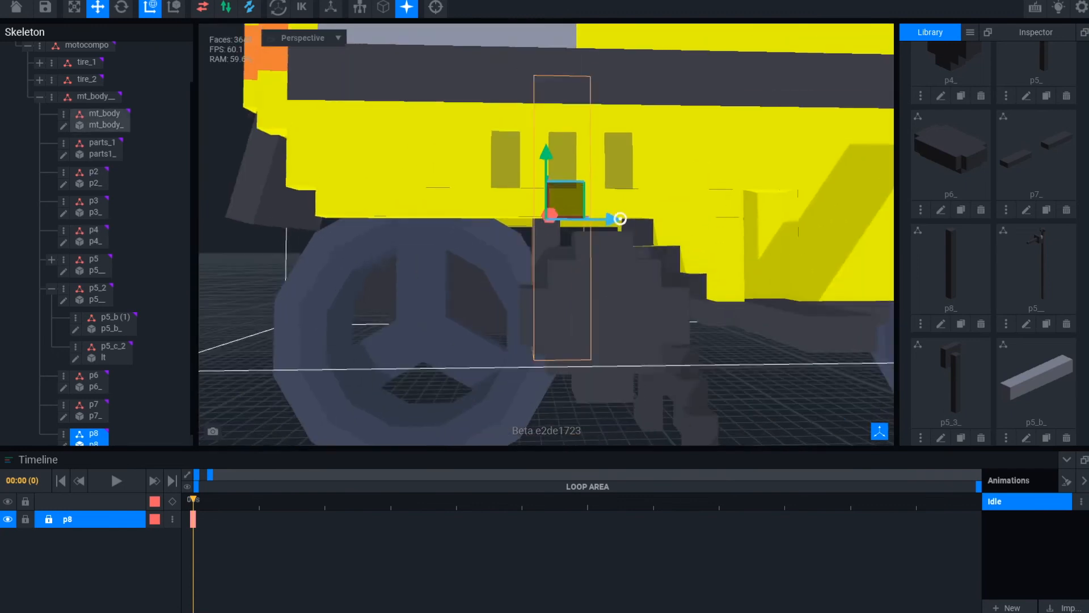
pyautogui.moveTo(618, 221); pyautogui.dragTo(621, 219, button='right')
pyautogui.scroll(-1, 91, 340)
# - Duplicate bar p8 as p8_2 and move the copy back toward the body's rear end
pyautogui.click(63, 421)
pyautogui.click(105, 499)
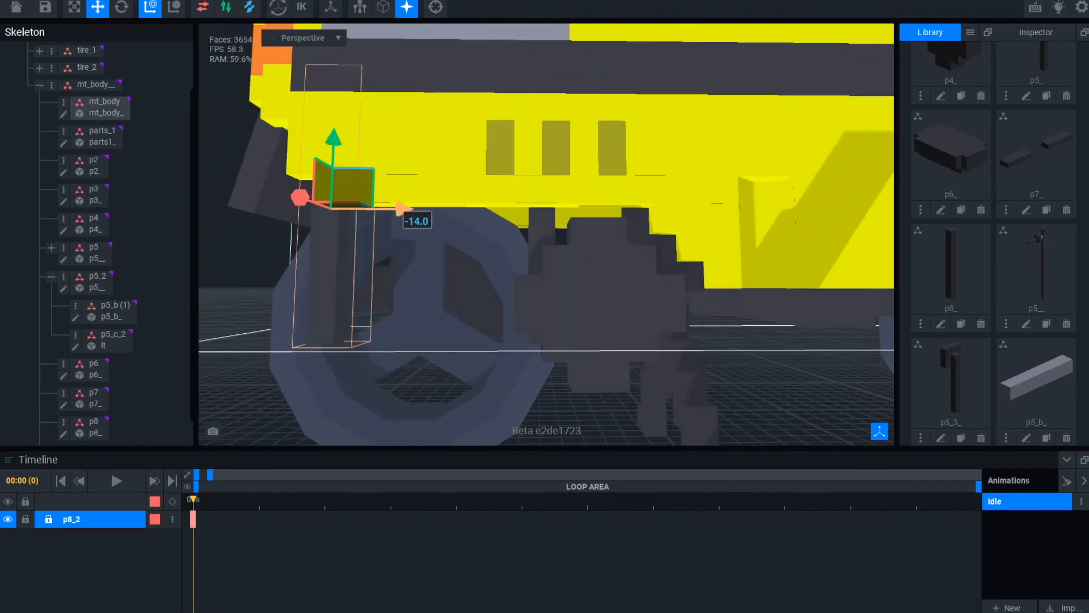
pyautogui.moveTo(404, 208); pyautogui.dragTo(383, 209)
pyautogui.moveTo(383, 209); pyautogui.dragTo(556, 231, button='middle')
# - Tilt p8_2 diagonally and tuck it under the body's tail above the rear wheel
pyautogui.press('e')
pyautogui.press('w')
pyautogui.click(525, 192)
pyautogui.click(474, 230)
pyautogui.moveTo(526, 191); pyautogui.dragTo(571, 153)
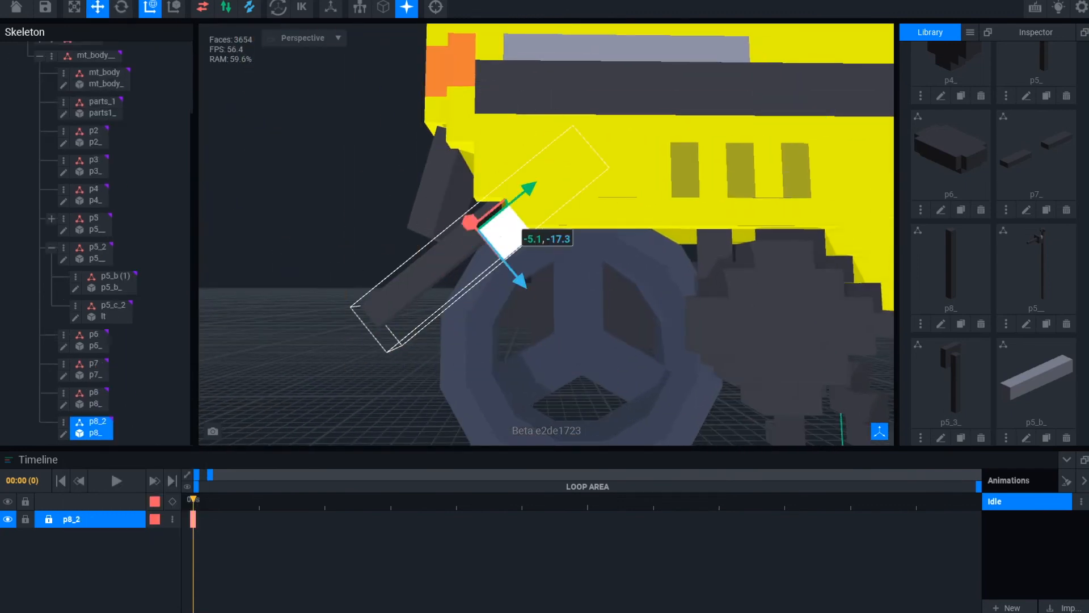
pyautogui.moveTo(571, 165); pyautogui.dragTo(590, 227, button='right')
# - Inspect the rear bars and the whole scooter from several angles
pyautogui.click(715, 293)
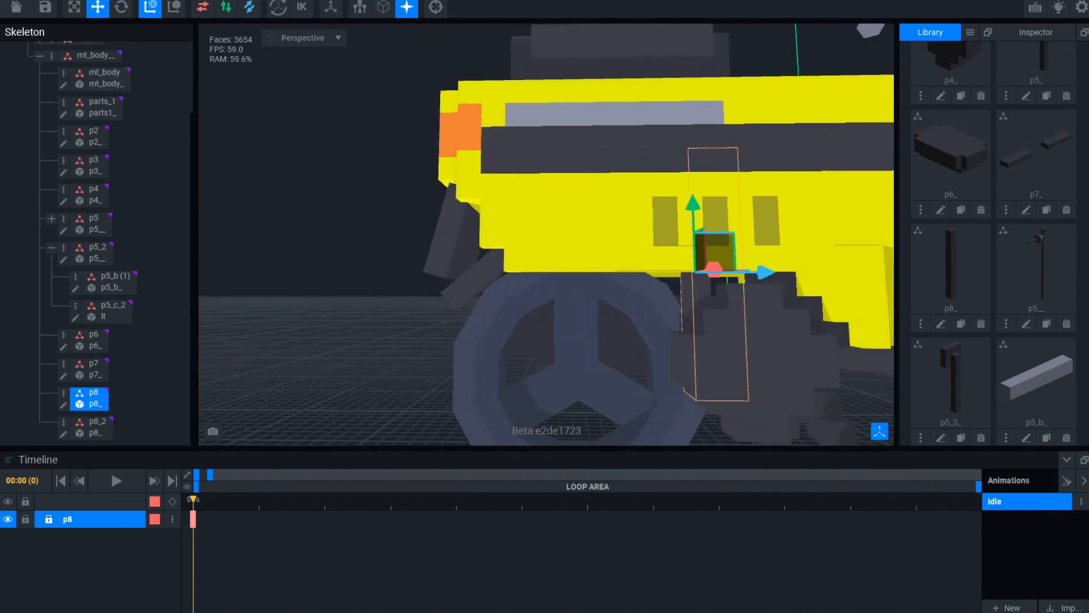
pyautogui.click(318, 227)
pyautogui.scroll(-8, 397, 227)
pyautogui.moveTo(624, 238); pyautogui.dragTo(647, 295, button='right')
pyautogui.scroll(4, 710, 255)
pyautogui.moveTo(590, 341); pyautogui.dragTo(728, 364, button='right')
pyautogui.scroll(3, 593, 326)
pyautogui.scroll(-6, 593, 327)
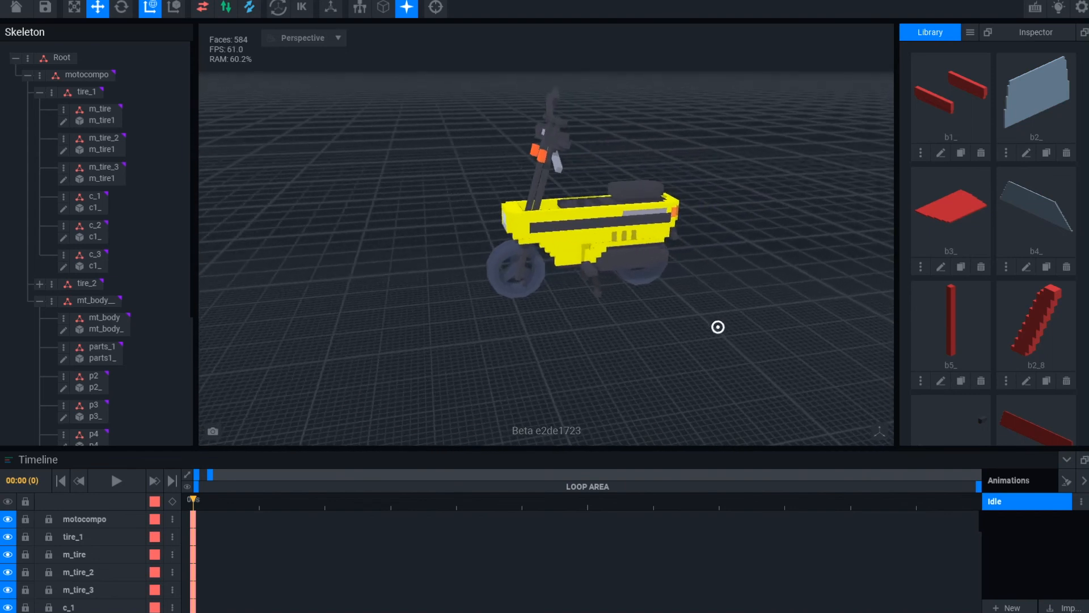
pyautogui.moveTo(719, 327); pyautogui.dragTo(689, 334, button='right')
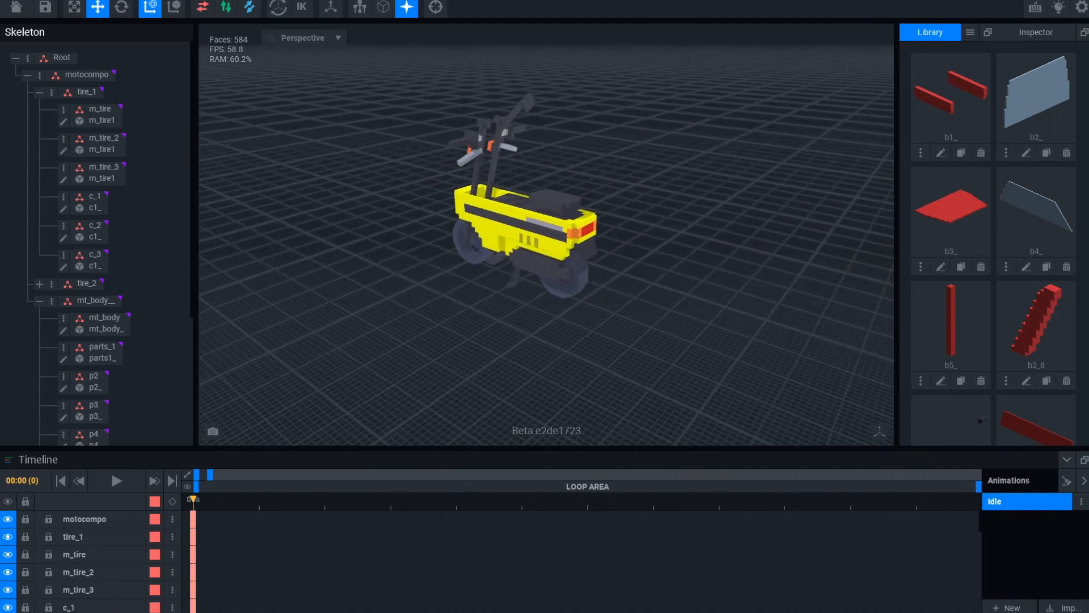
pyautogui.moveTo(840, 332); pyautogui.dragTo(698, 309, button='right')
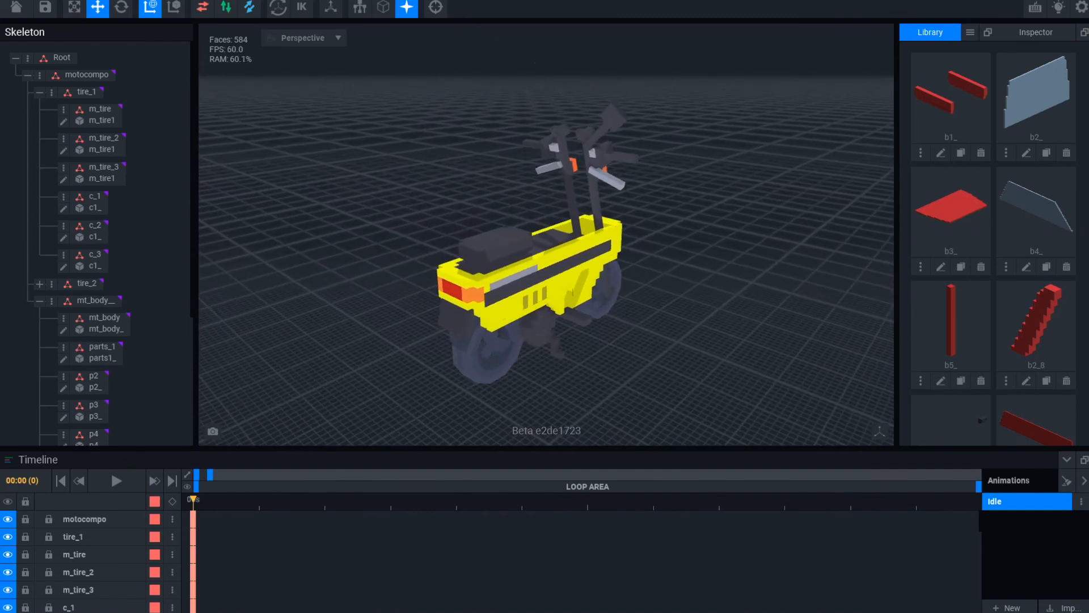
pyautogui.moveTo(777, 320); pyautogui.dragTo(699, 326, button='right')
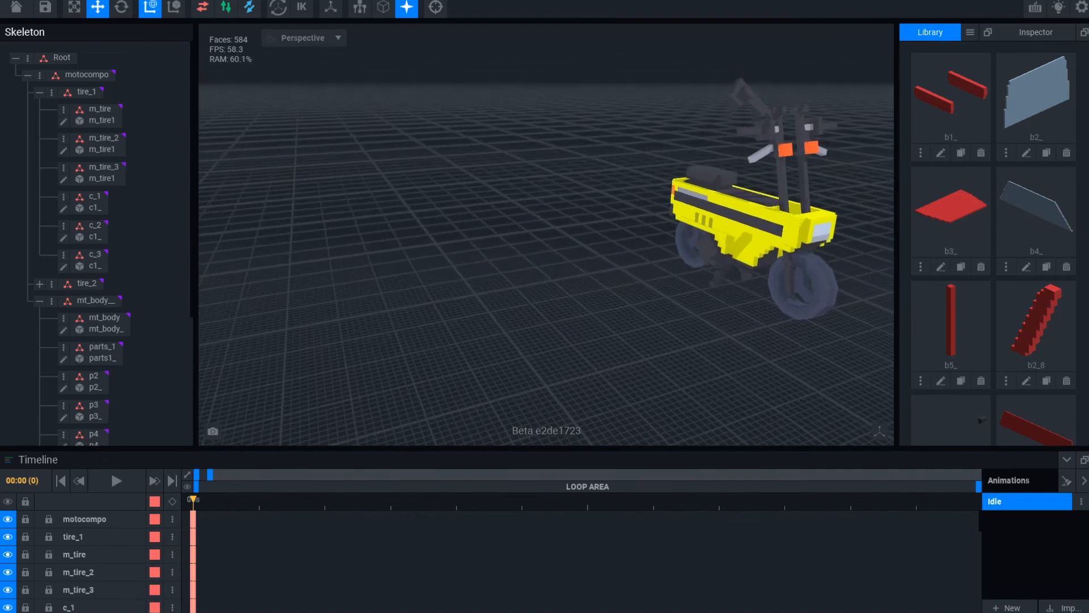